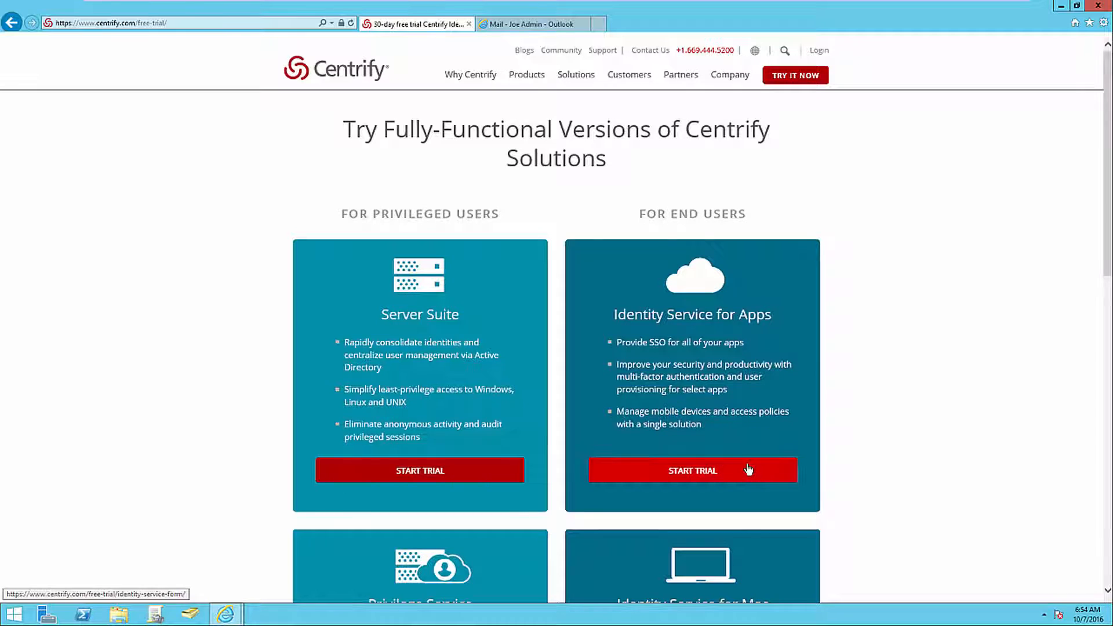
Request the free trial of Identity Service for Apps, accepting the EULA on the registration form.
{"action": "left_click", "coordinate": [748, 469]}
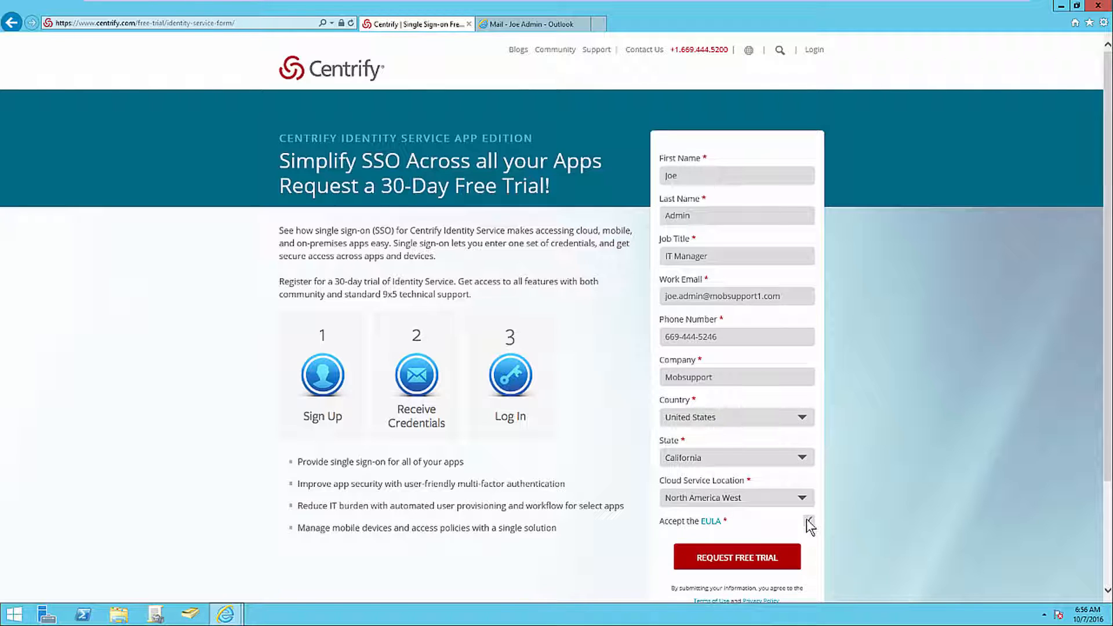
{"action": "left_click", "coordinate": [809, 522]}
{"action": "double_click", "coordinate": [764, 296]}
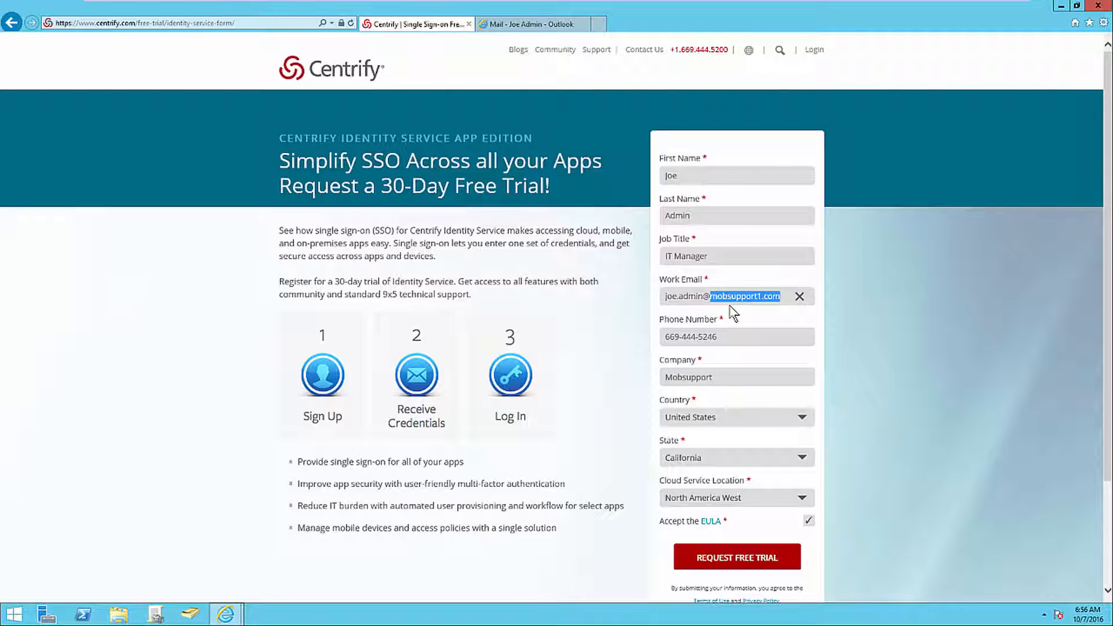
{"action": "left_click", "coordinate": [685, 562]}
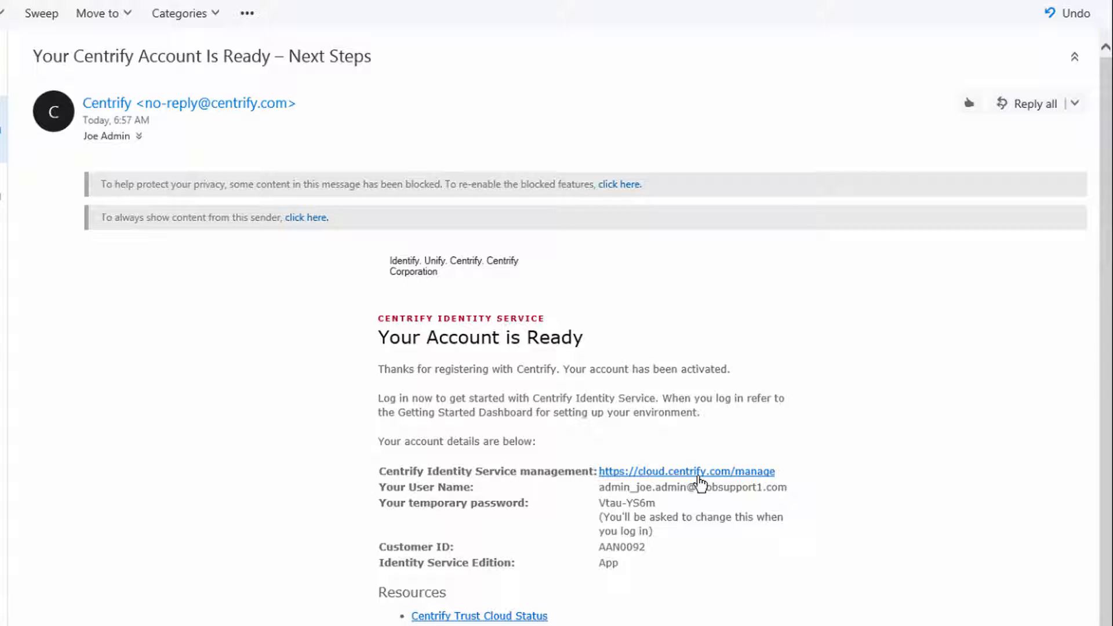
Open the Identity Service management site linked in the account-ready e-mail, and skip the setup wizard with its reappearance disabled.
{"action": "left_click", "coordinate": [699, 476]}
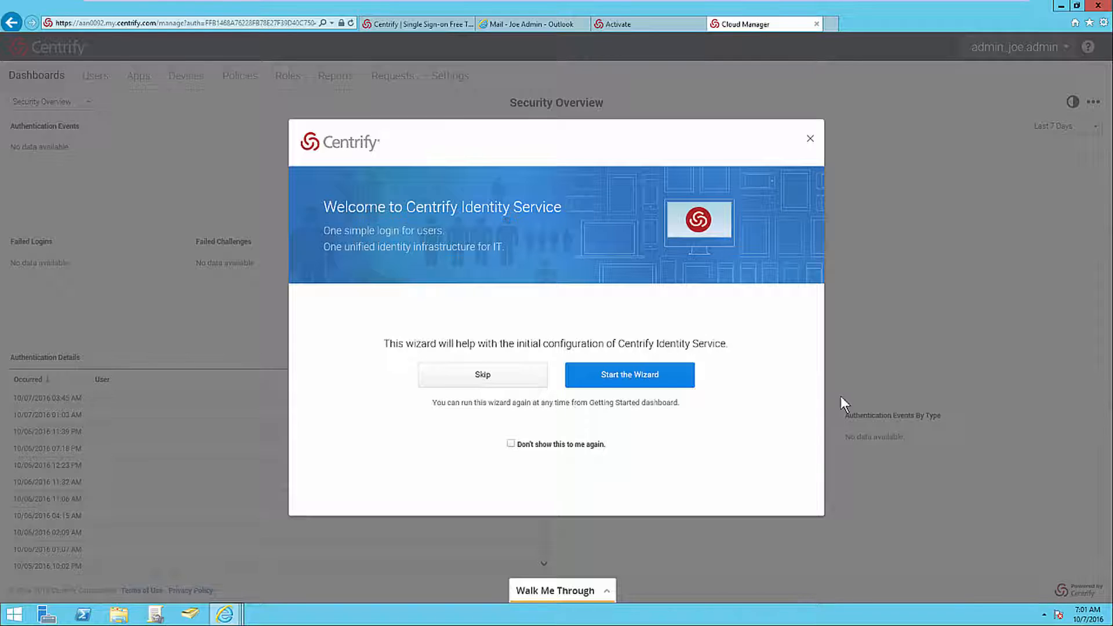
{"action": "left_click", "coordinate": [511, 444]}
{"action": "left_click", "coordinate": [520, 380]}
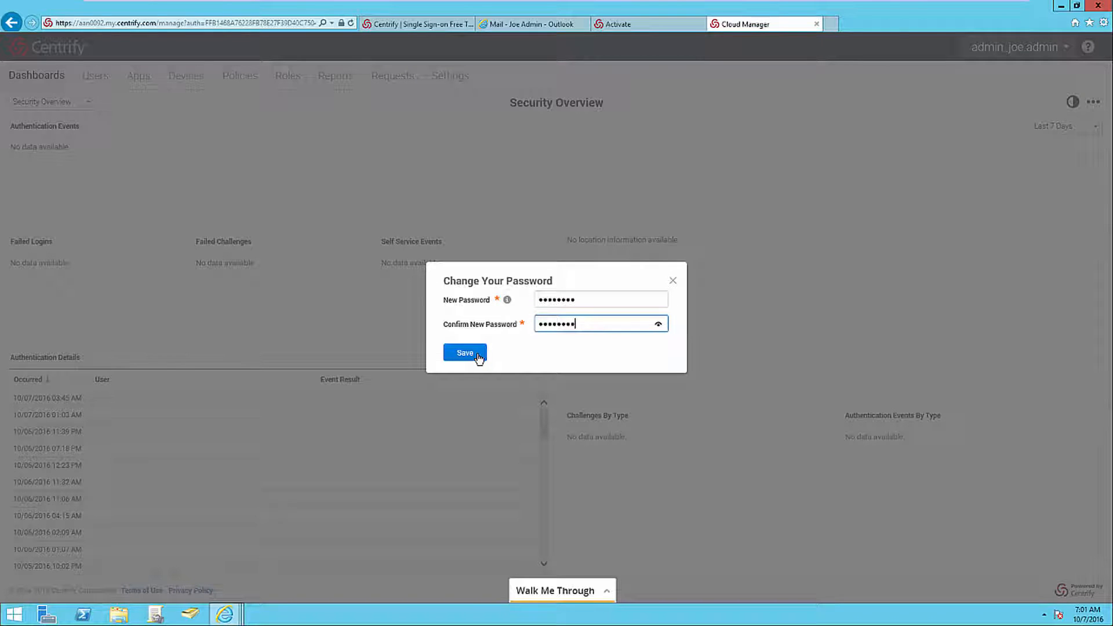
Enter and confirm a new account password in the password change form, and save it.
{"action": "left_click", "coordinate": [476, 354]}
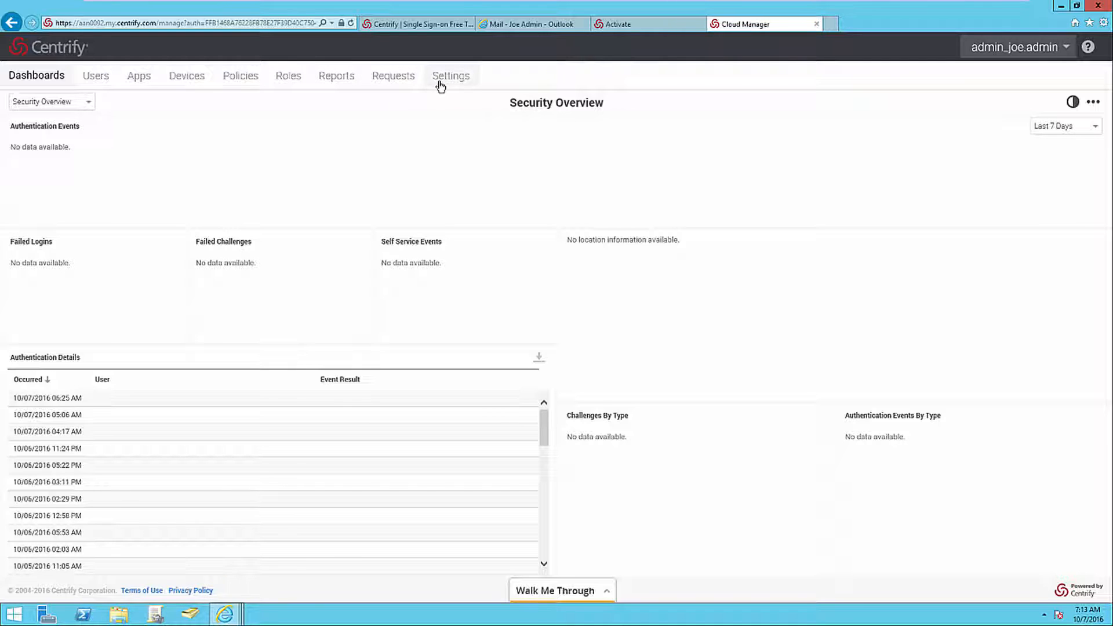
Check the customer ID and user name in the account's About information, and close it.
{"action": "left_click", "coordinate": [1027, 54]}
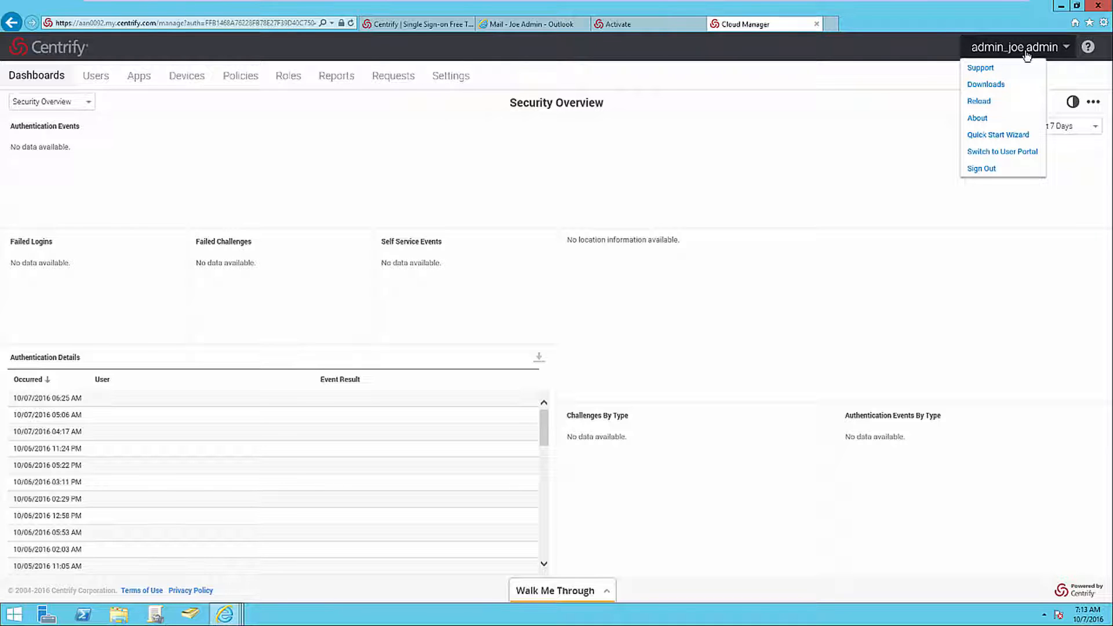
{"action": "left_click", "coordinate": [989, 118]}
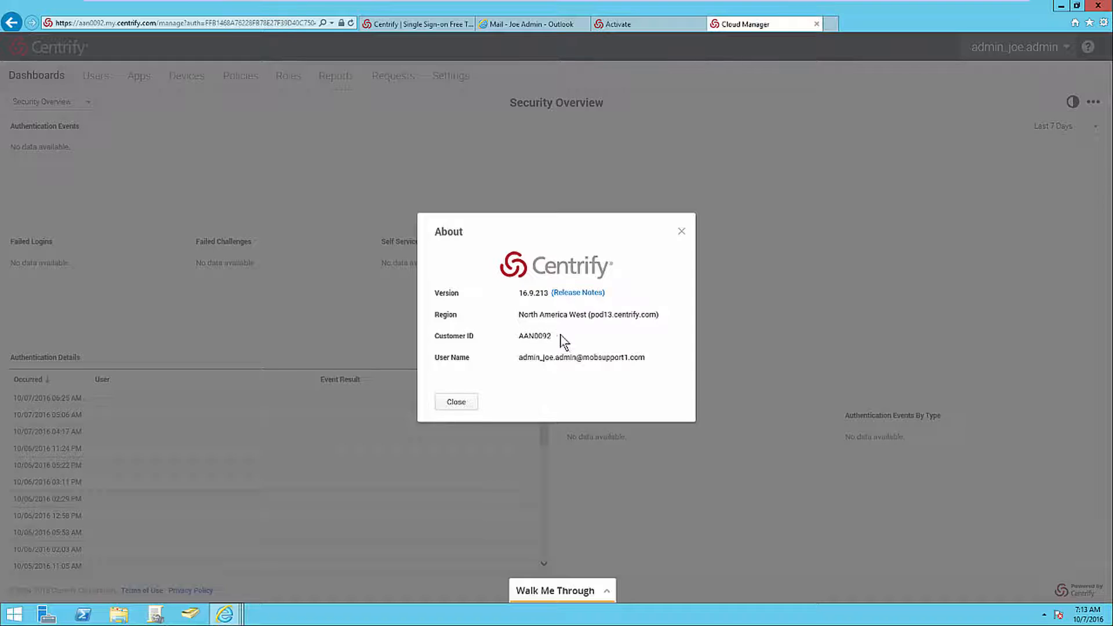
{"action": "left_click_drag", "start_coordinate": [558, 339], "coordinate": [510, 348]}
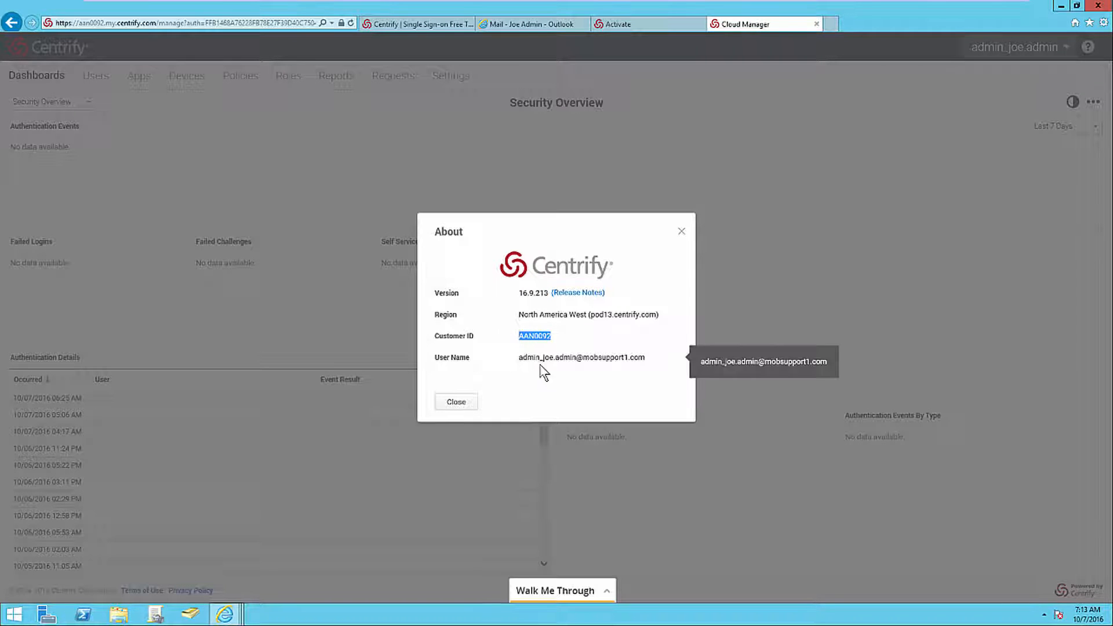
{"action": "left_click_drag", "start_coordinate": [647, 359], "coordinate": [516, 358]}
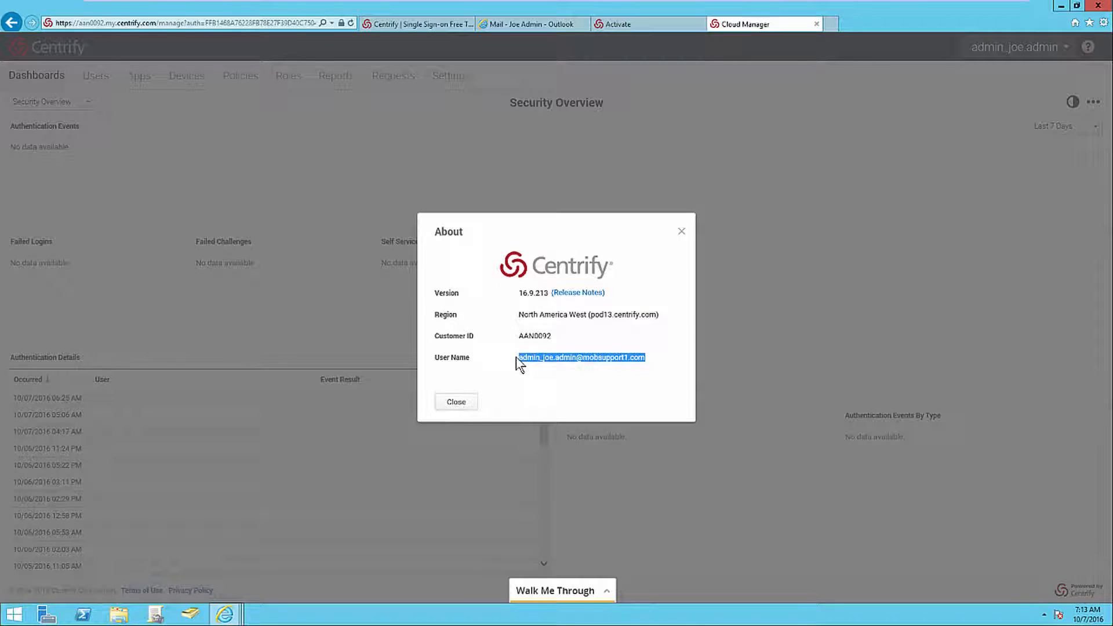
{"action": "left_click", "coordinate": [455, 401]}
Review the Cloud Manager Support options and close them without making changes.
{"action": "left_click", "coordinate": [981, 49]}
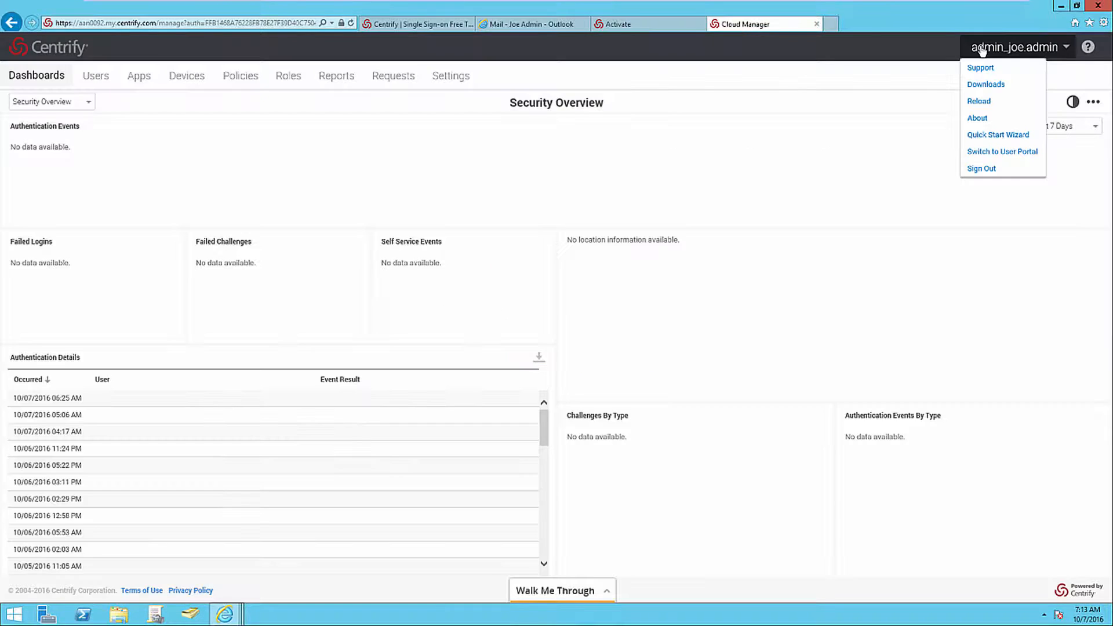
{"action": "left_click", "coordinate": [1004, 74]}
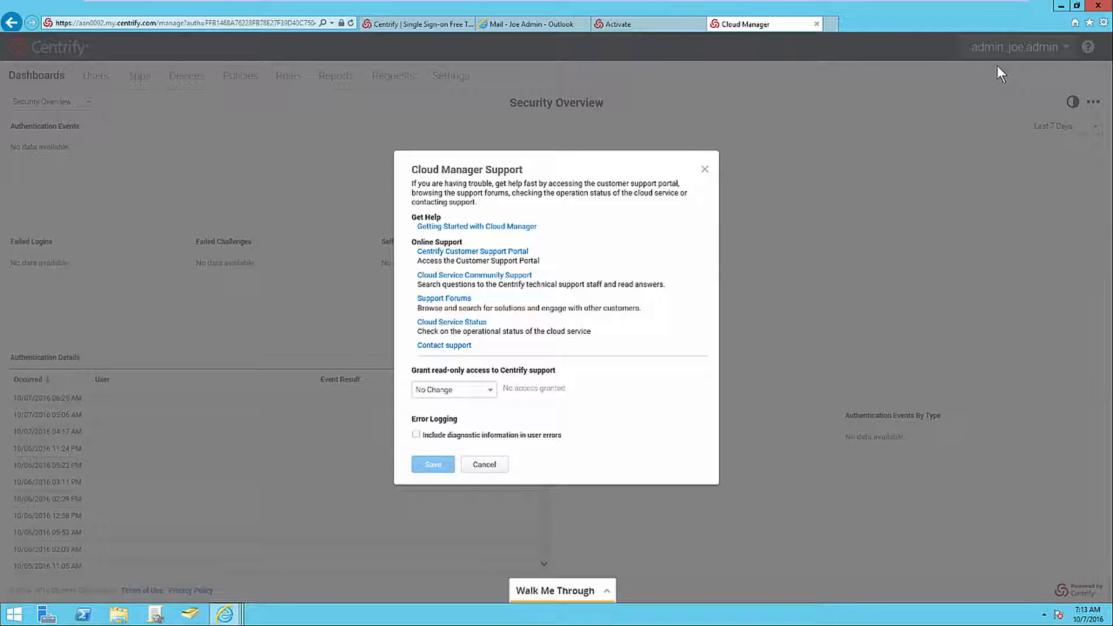
{"action": "left_click", "coordinate": [484, 464]}
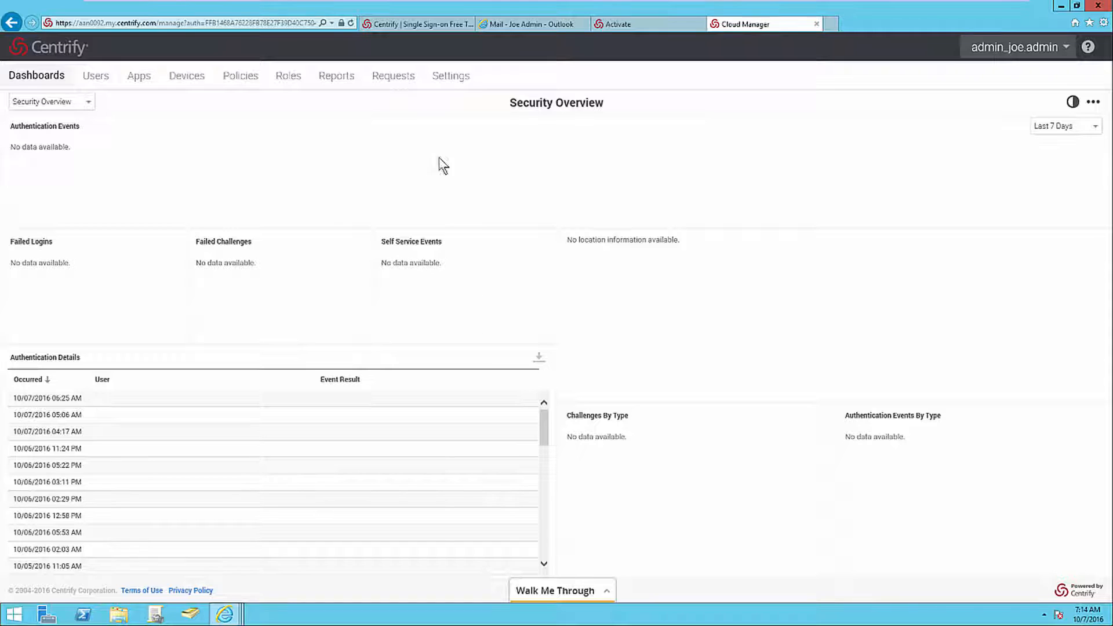
Examine the Account Customization and System Configuration settings.
{"action": "left_click", "coordinate": [472, 83]}
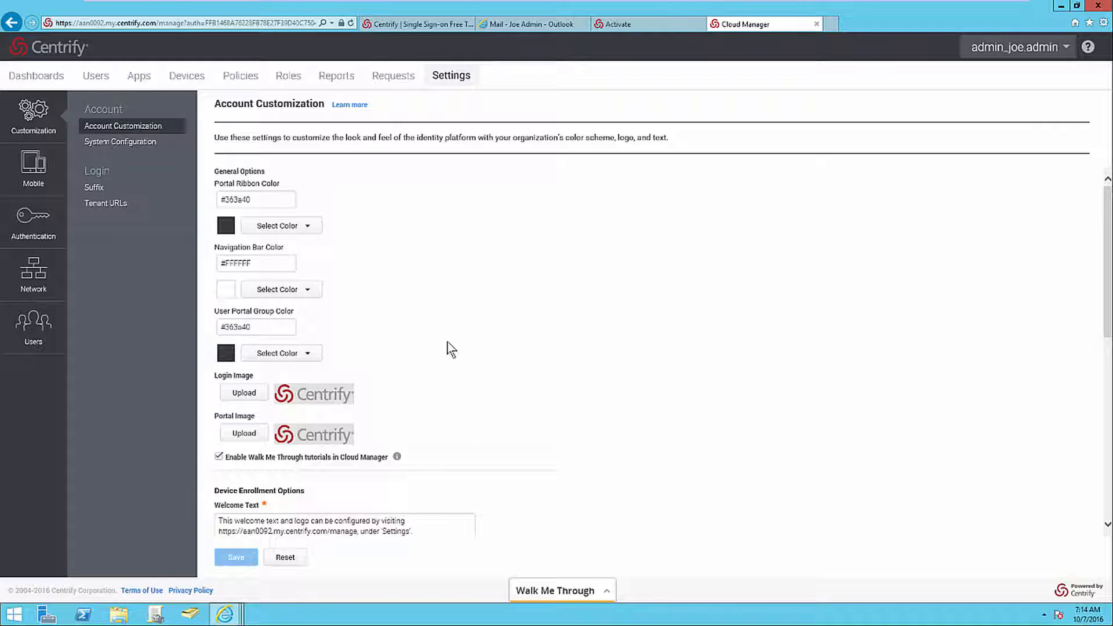
{"action": "left_click", "coordinate": [149, 142]}
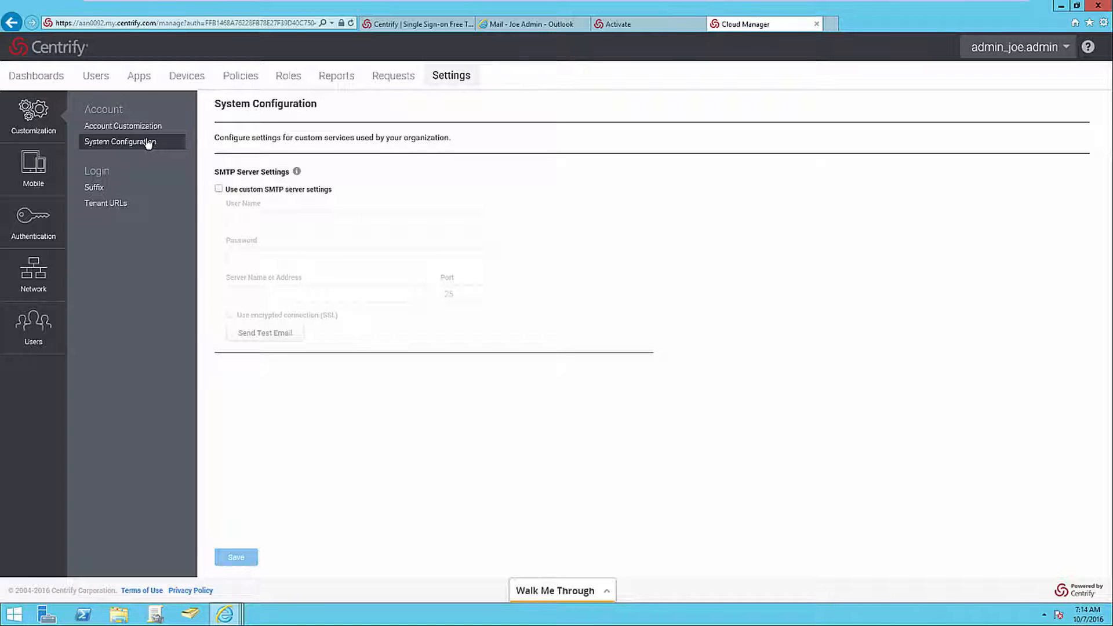
Add the login suffix mobsupport1 in the login suffix settings.
{"action": "left_click", "coordinate": [125, 187]}
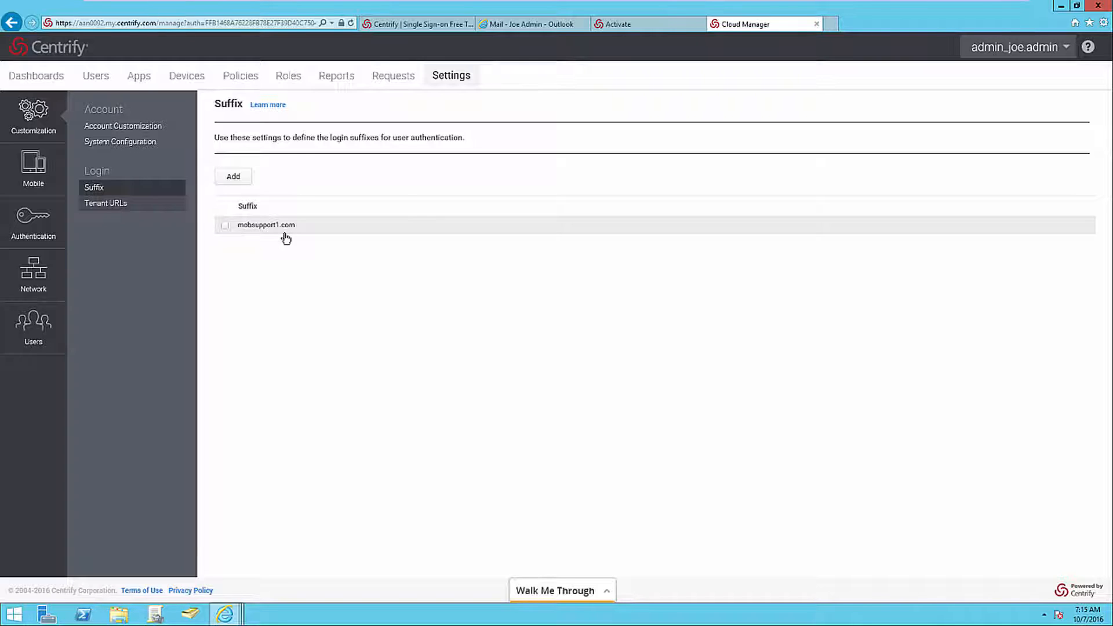
{"action": "left_click", "coordinate": [247, 179]}
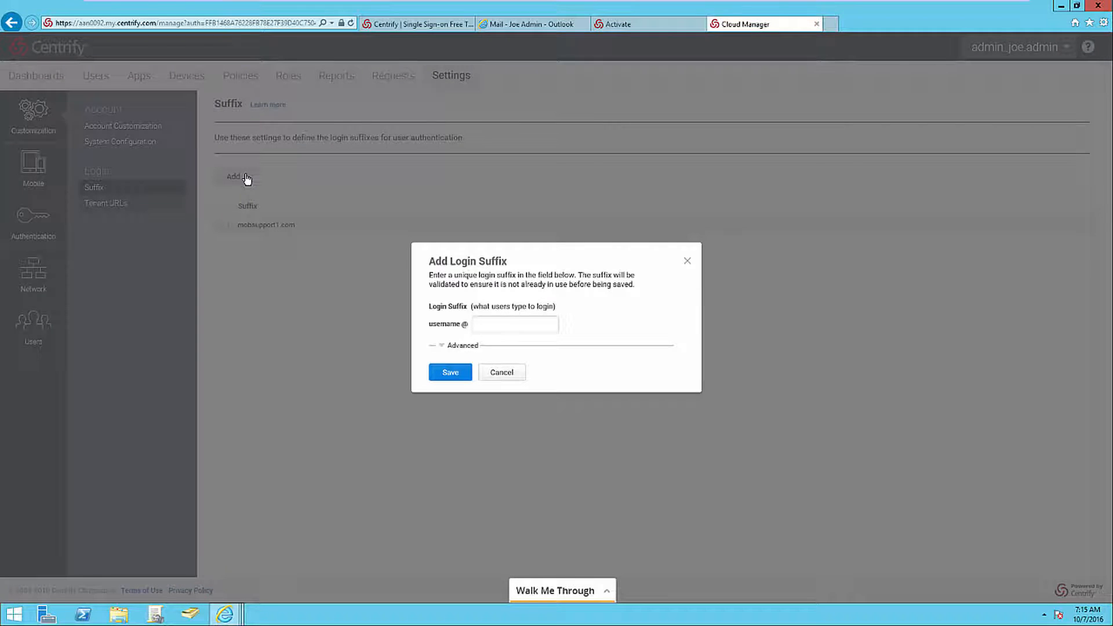
{"action": "left_click", "coordinate": [483, 326]}
{"action": "type", "text": "mobsupport1"}
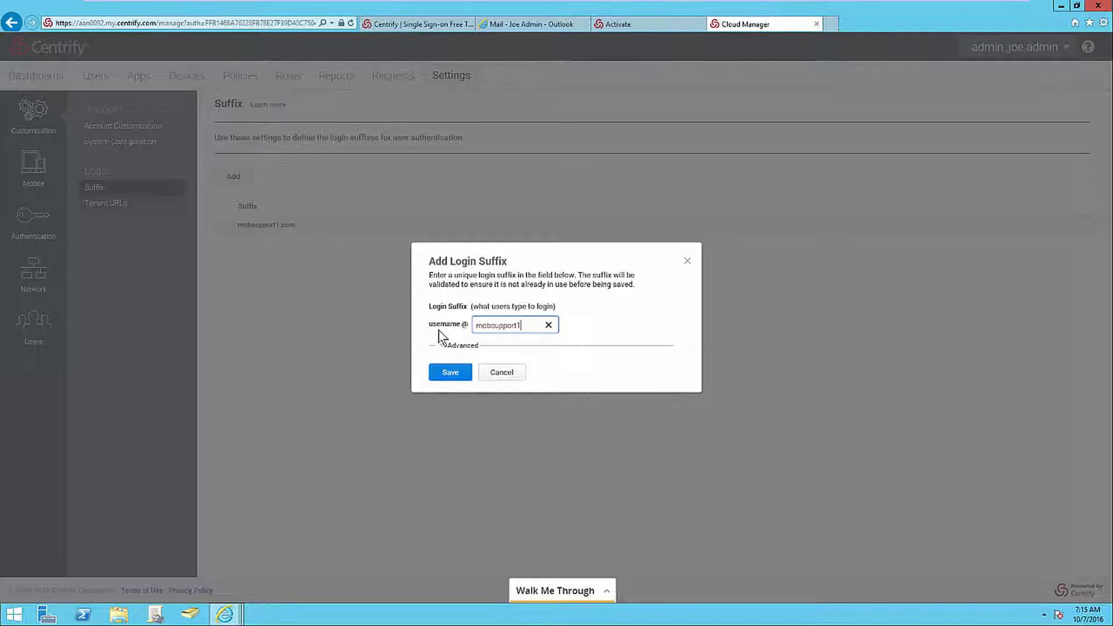
{"action": "left_click", "coordinate": [446, 373]}
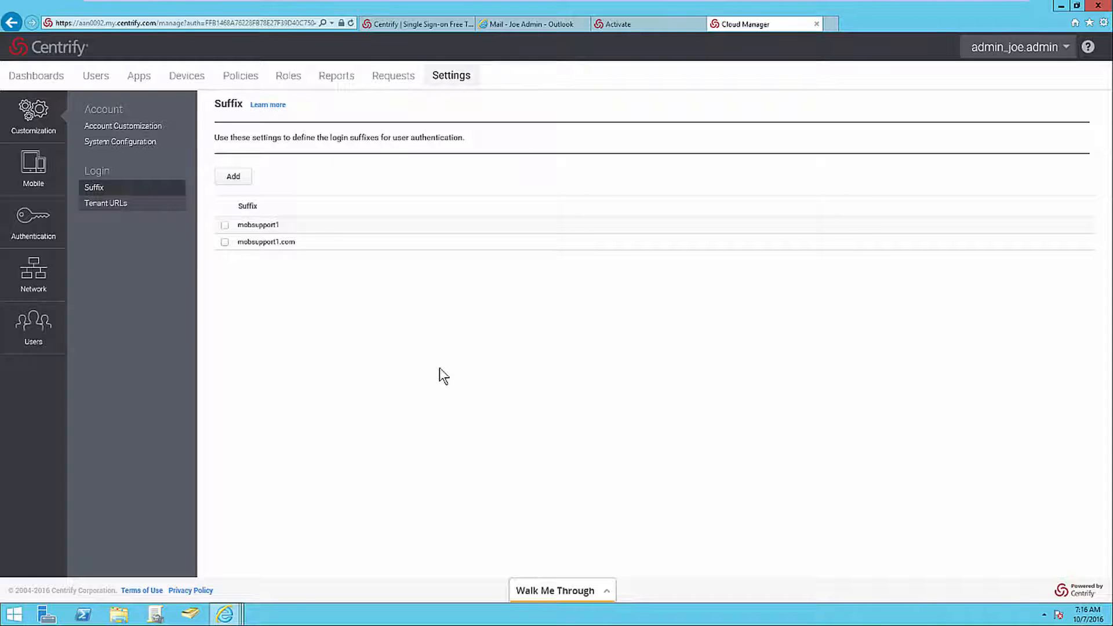
Review the settings for tenant URLs, device policy management, authentication profiles, cloud connectors, corporate IP ranges and directory services.
{"action": "left_click", "coordinate": [140, 203]}
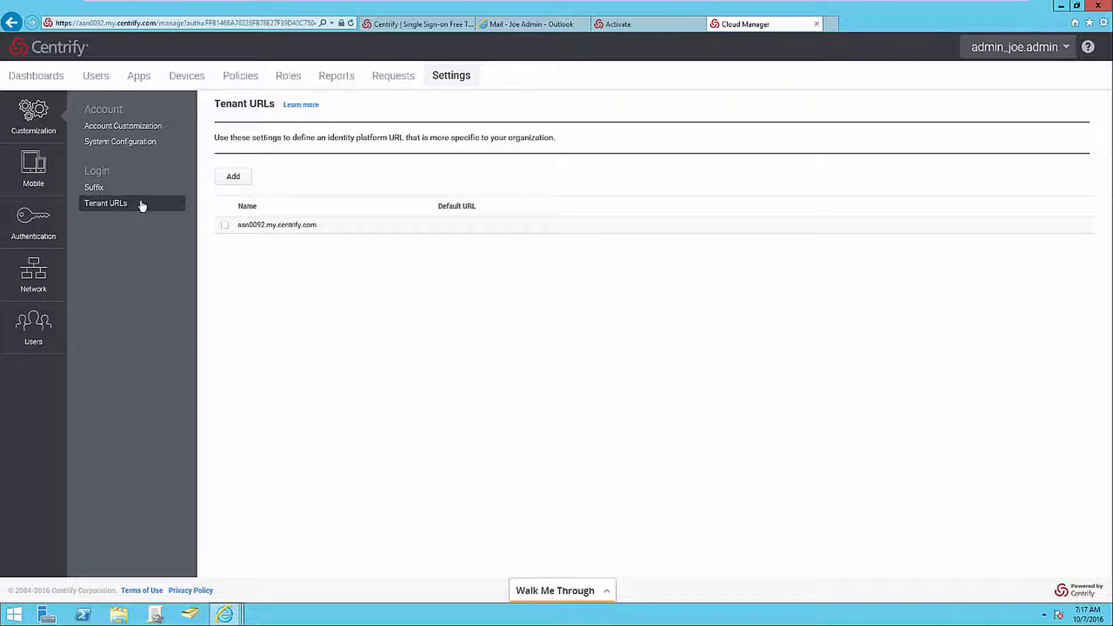
{"action": "left_click", "coordinate": [56, 176]}
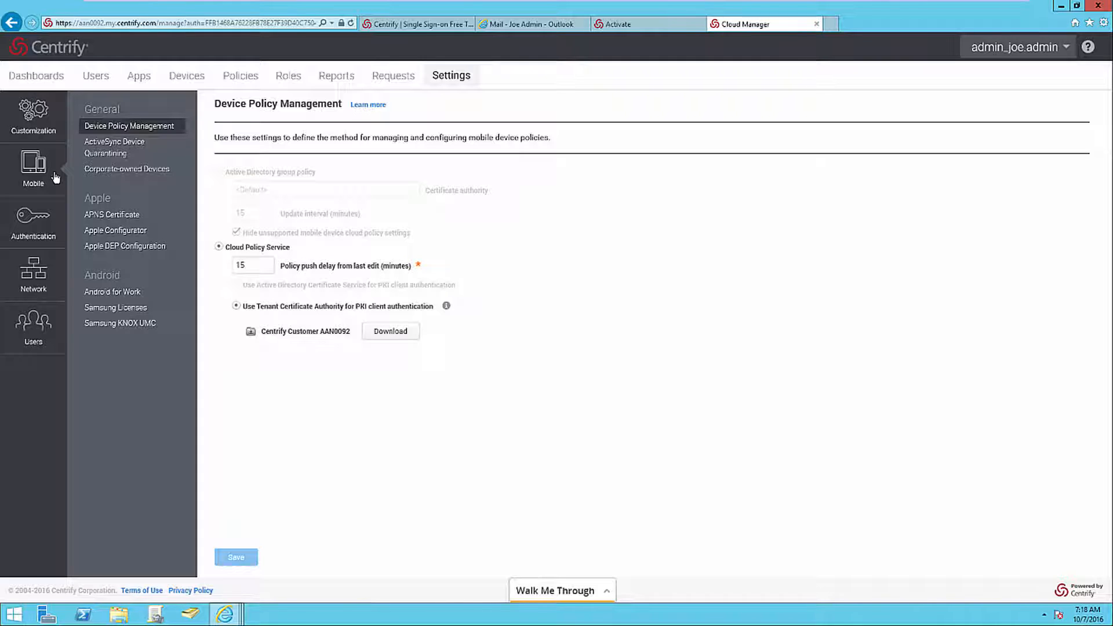
{"action": "left_click", "coordinate": [57, 235]}
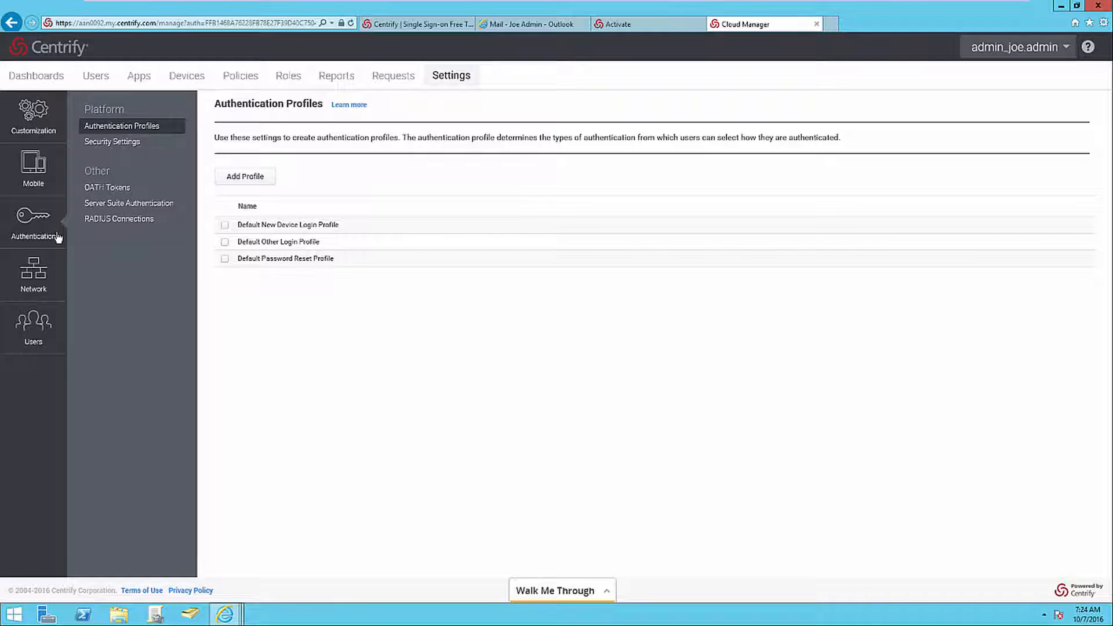
{"action": "left_click", "coordinate": [50, 293]}
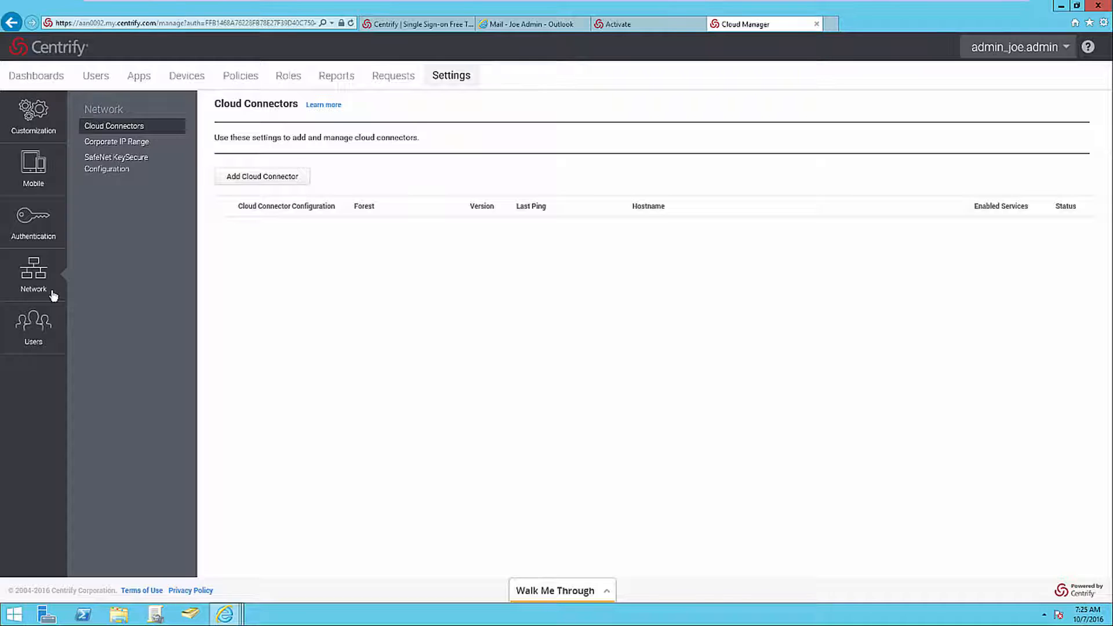
{"action": "left_click", "coordinate": [168, 143]}
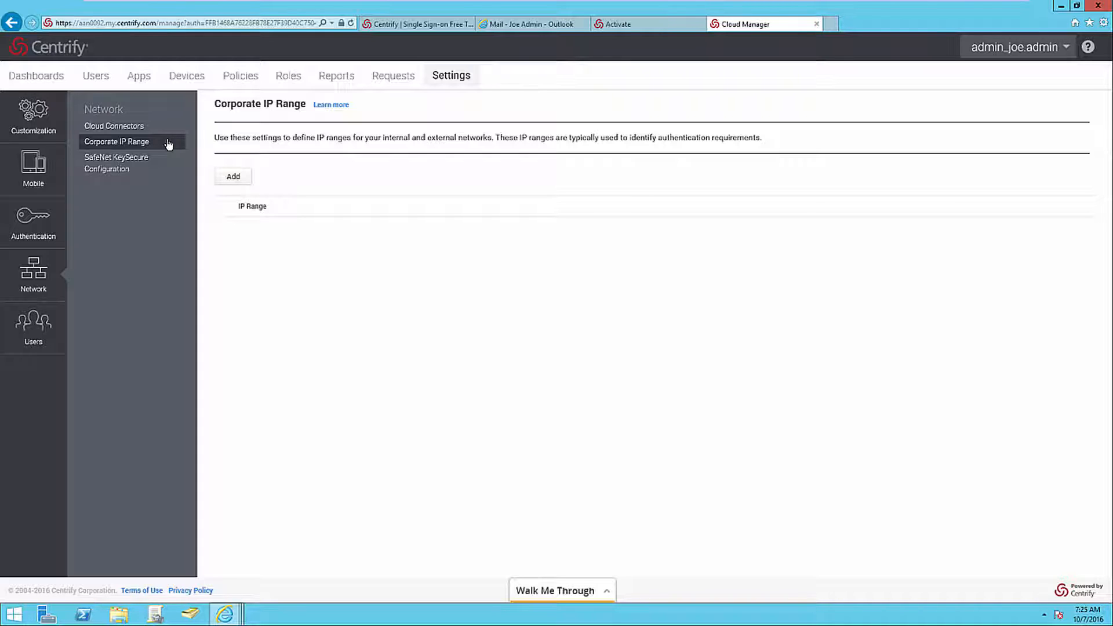
{"action": "left_click", "coordinate": [51, 339]}
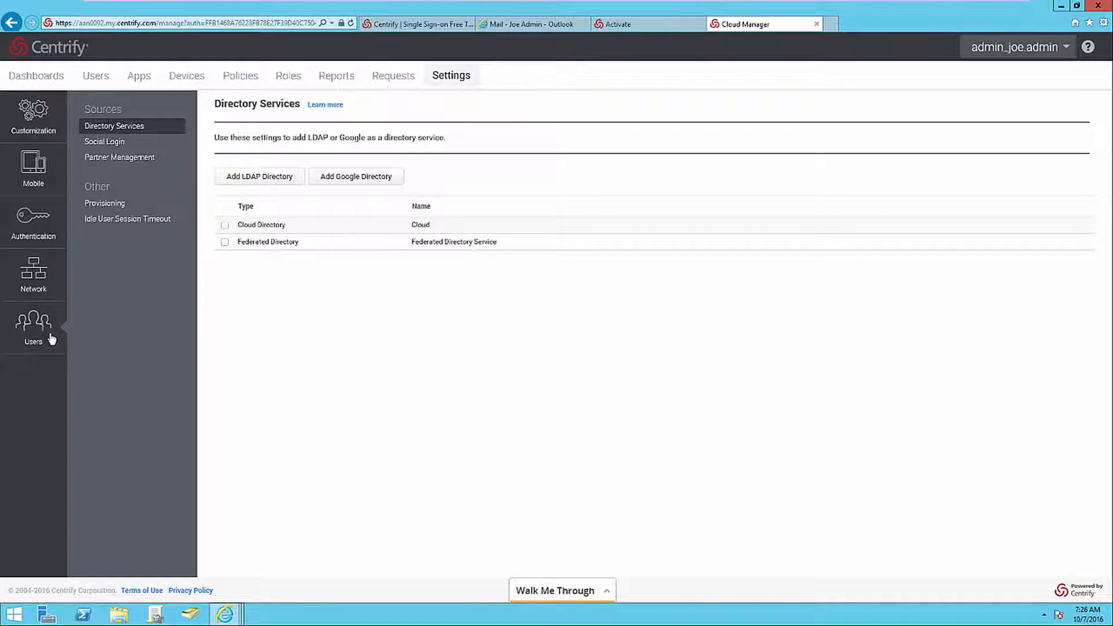
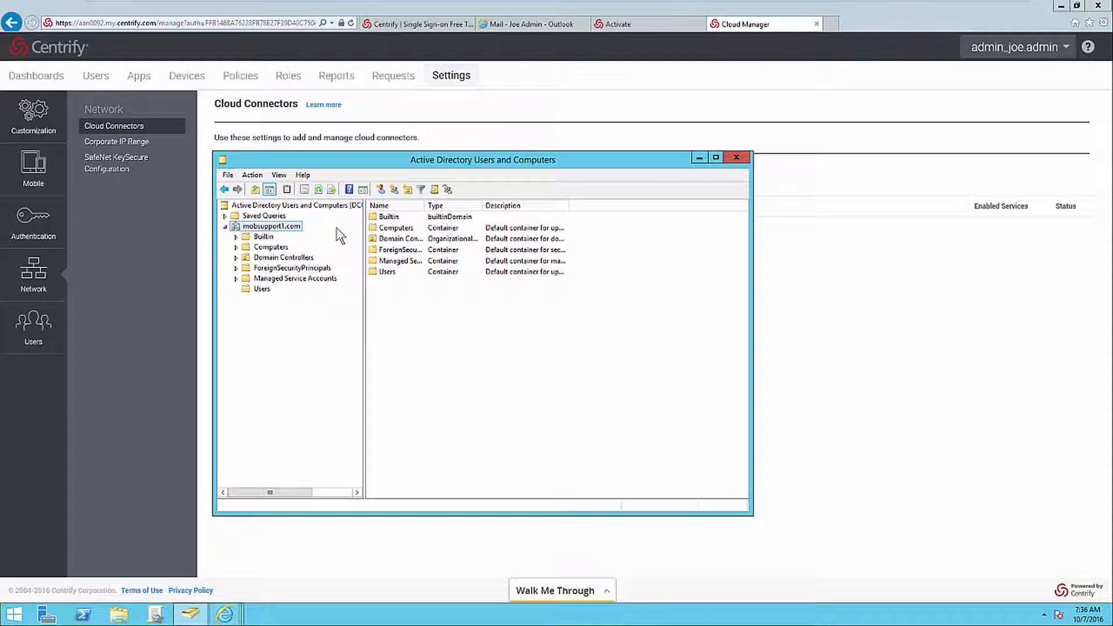
Download the 64-bit Cloud Connector package from the Cloud Connectors network settings and save Cloud-Management-Suite-win64.zip.
{"action": "left_click", "coordinate": [51, 291]}
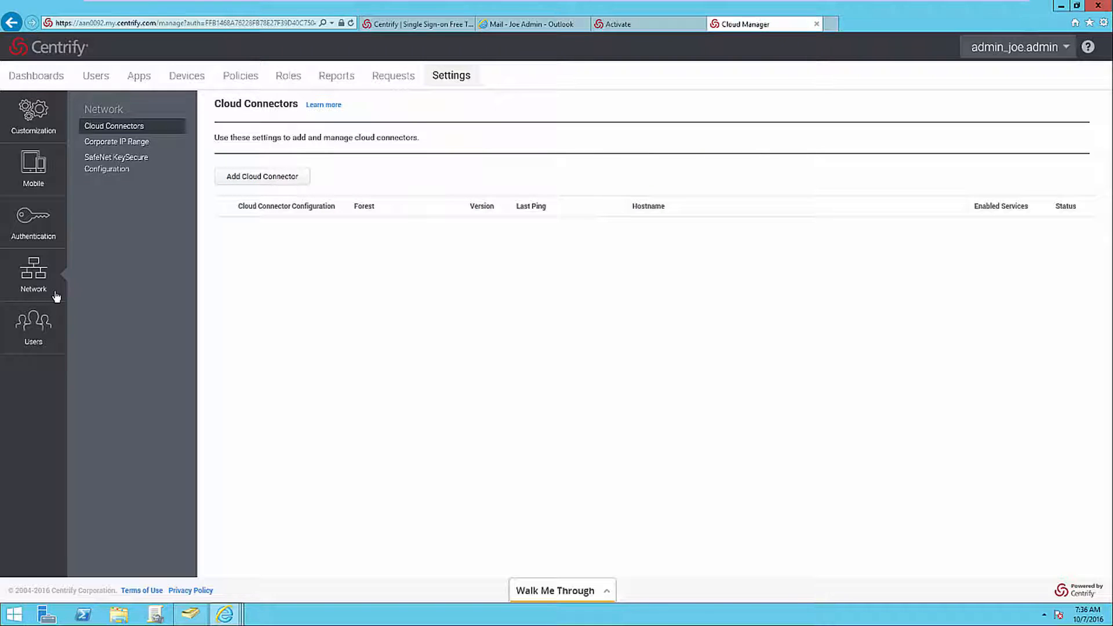
{"action": "left_click", "coordinate": [300, 184]}
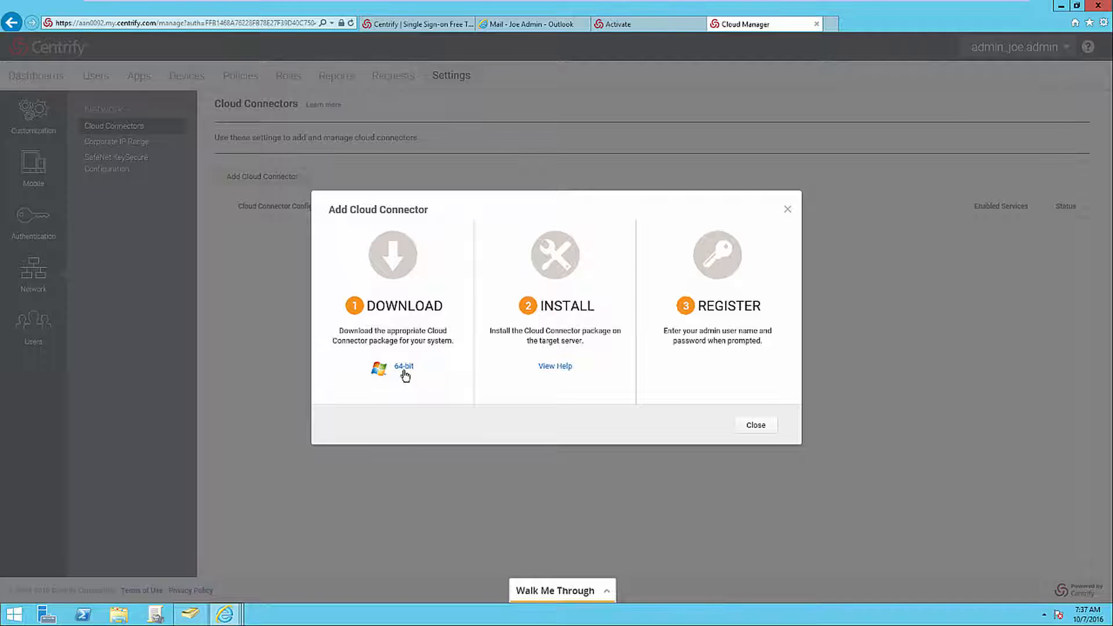
{"action": "left_click", "coordinate": [404, 371]}
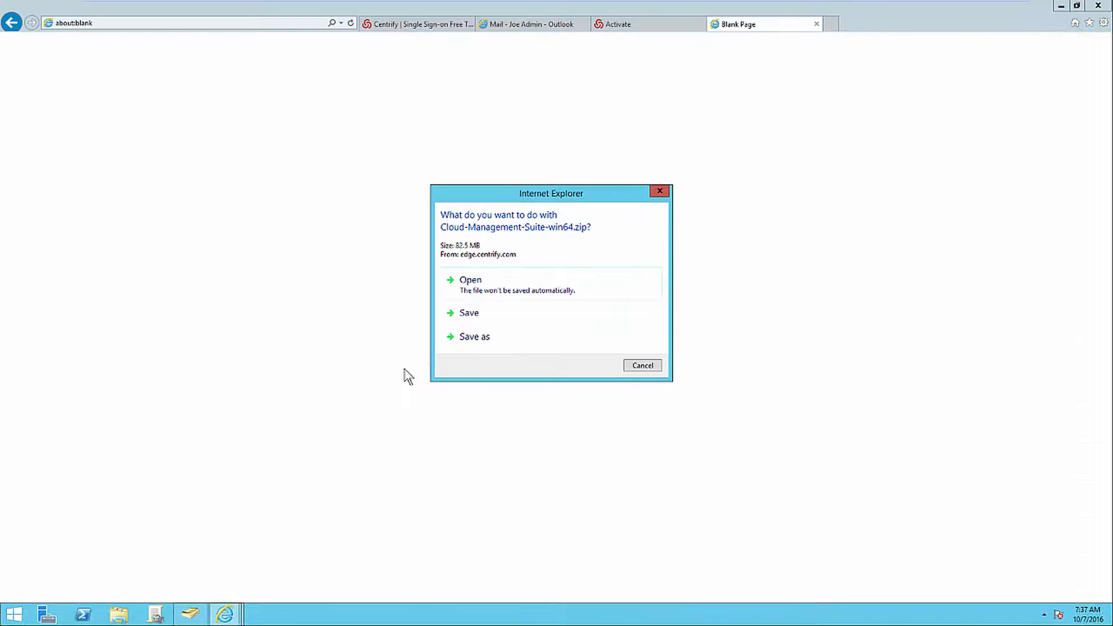
{"action": "left_click", "coordinate": [468, 314]}
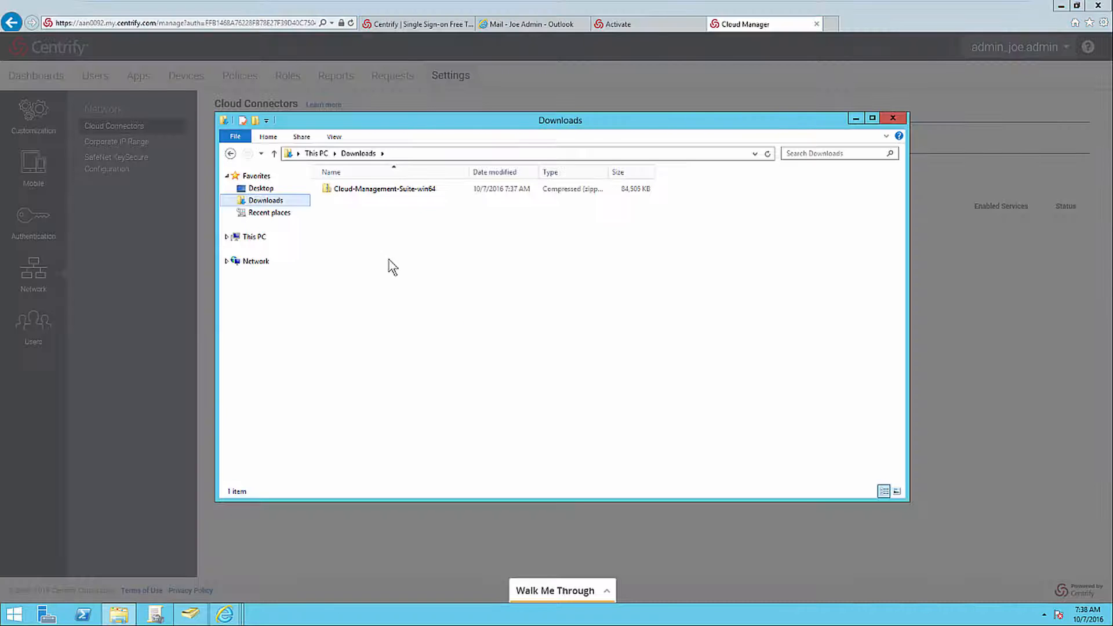
Extract the Cloud-Management-Suite-win64 archive into its default folder in Downloads.
{"action": "left_click", "coordinate": [389, 195]}
{"action": "right_click", "coordinate": [391, 191]}
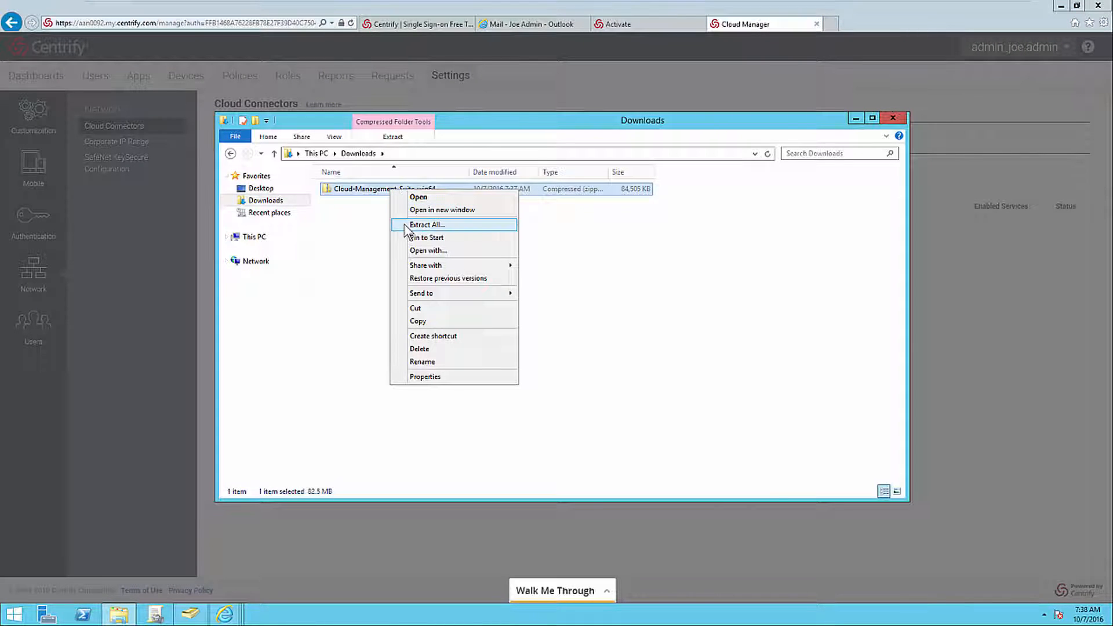
{"action": "left_click", "coordinate": [406, 229]}
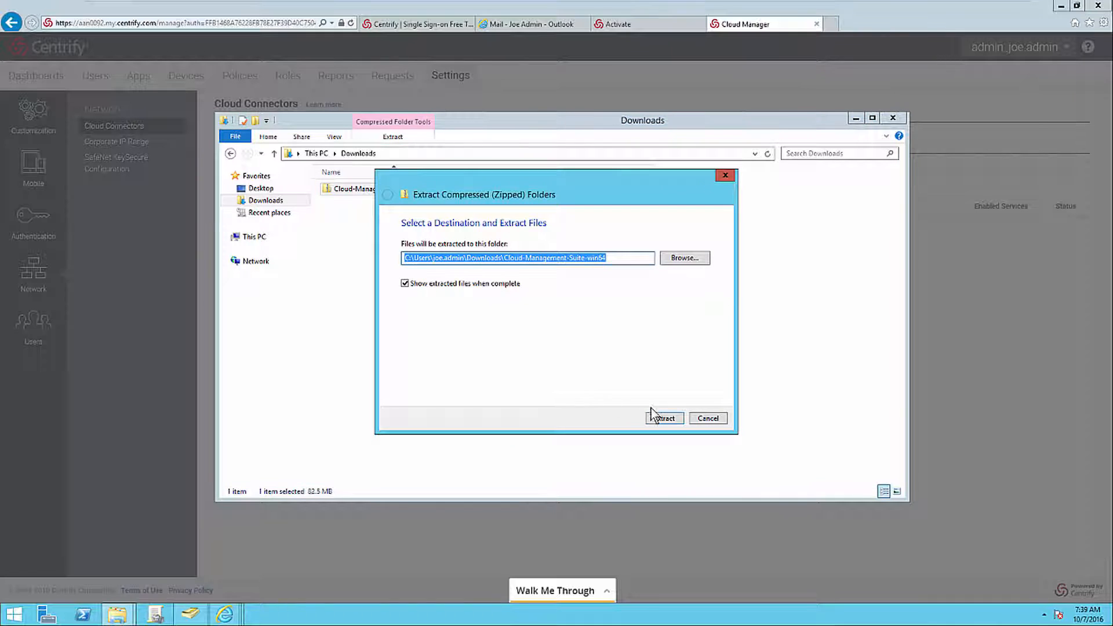
{"action": "left_click", "coordinate": [665, 418]}
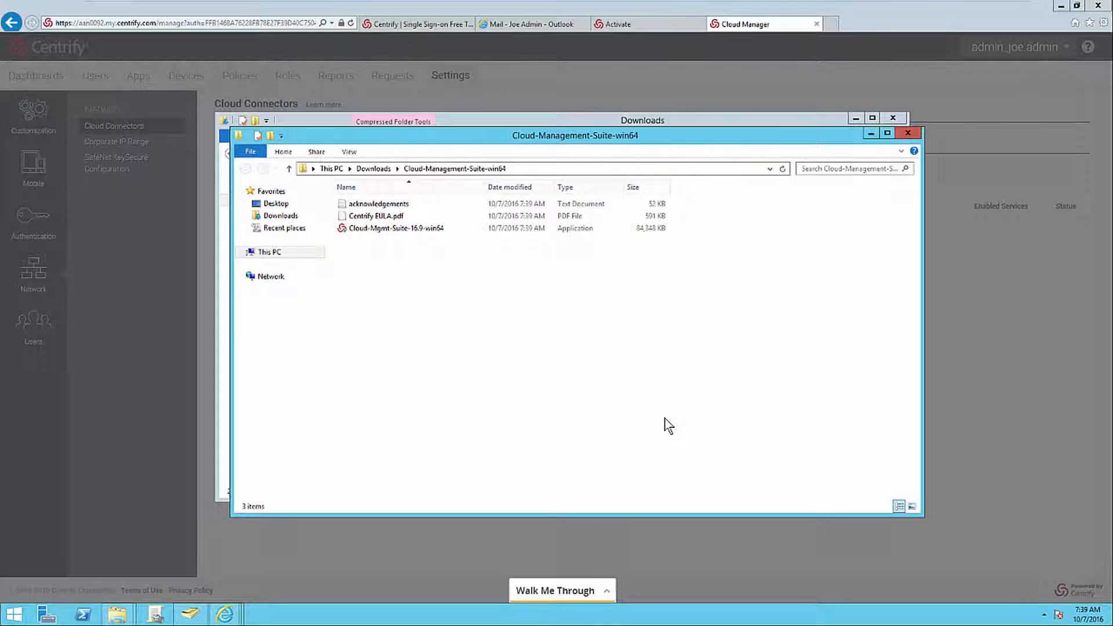
Run the Cloud-Mgmt-Suite-16.9-win64 installer as administrator and allow it to make changes to the computer.
{"action": "left_click", "coordinate": [416, 230]}
{"action": "right_click", "coordinate": [413, 228]}
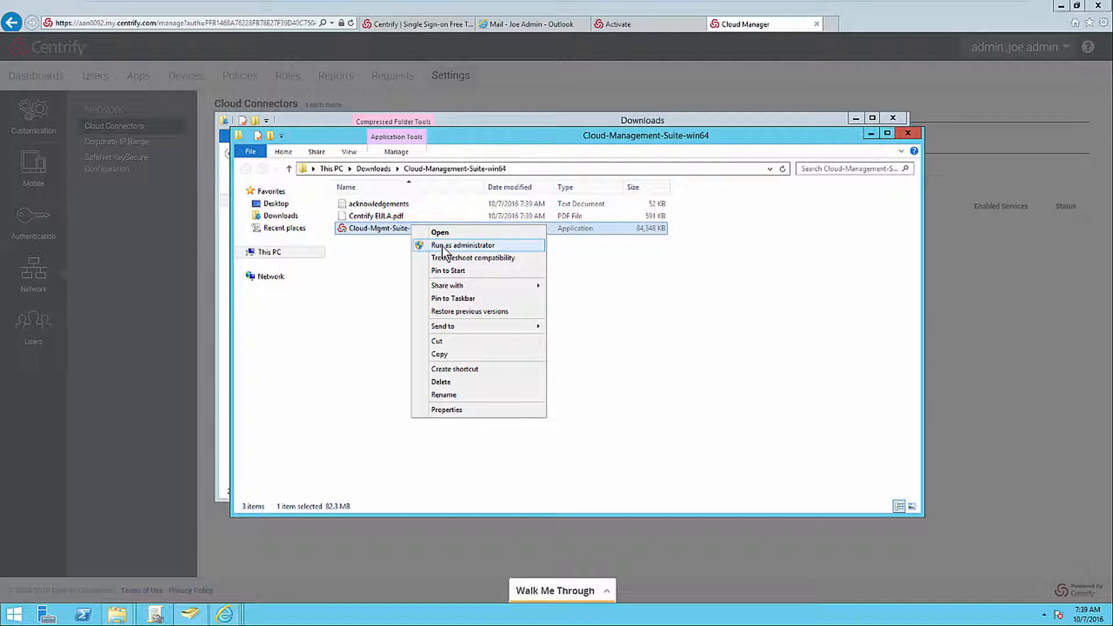
{"action": "left_click", "coordinate": [444, 247]}
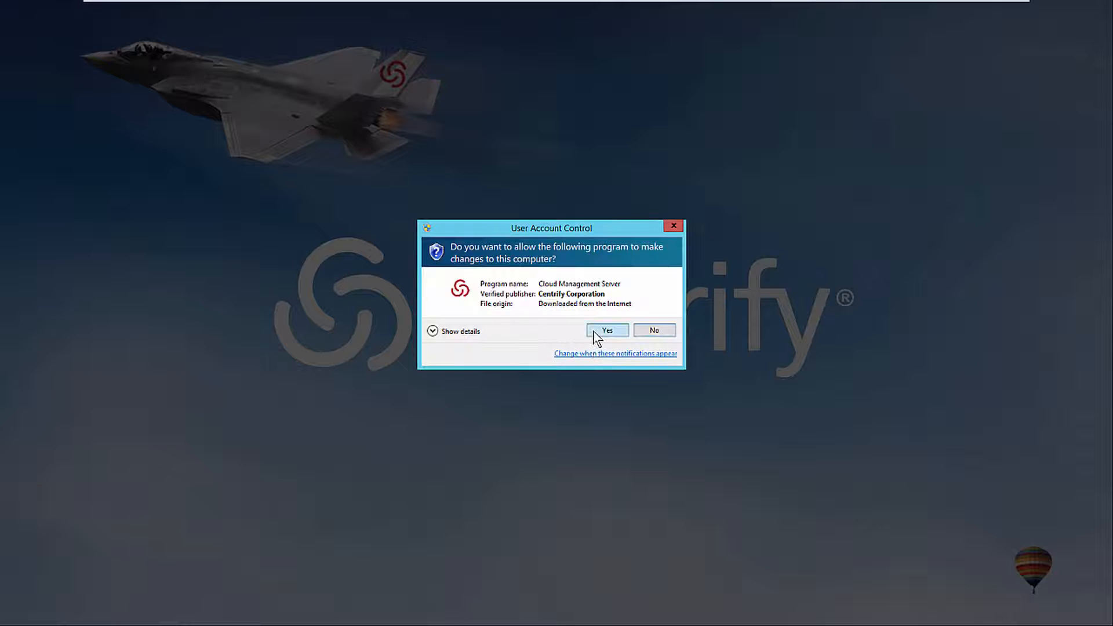
{"action": "left_click", "coordinate": [594, 332]}
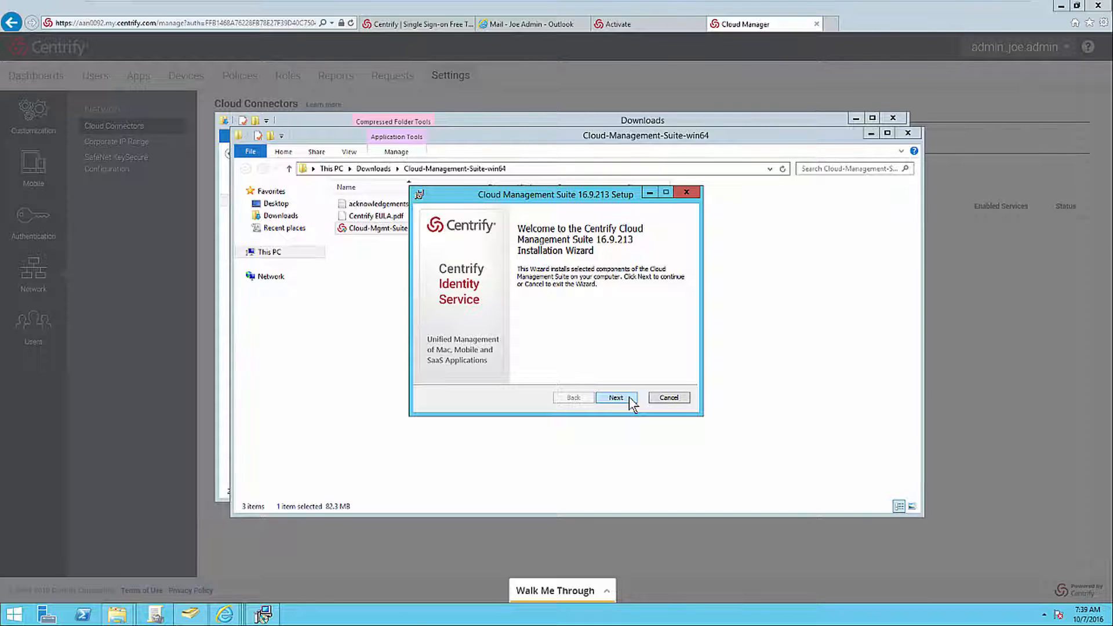
Start the Cloud Management Suite setup and accept the terms of the license agreement.
{"action": "left_click", "coordinate": [629, 396]}
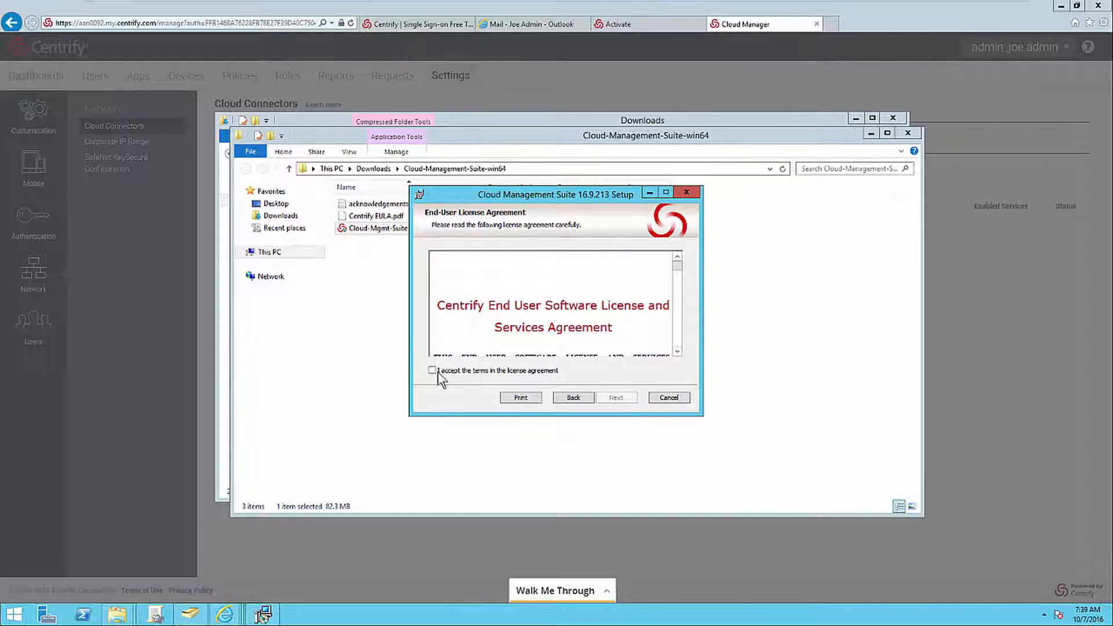
{"action": "left_click", "coordinate": [432, 371]}
{"action": "left_click", "coordinate": [621, 396]}
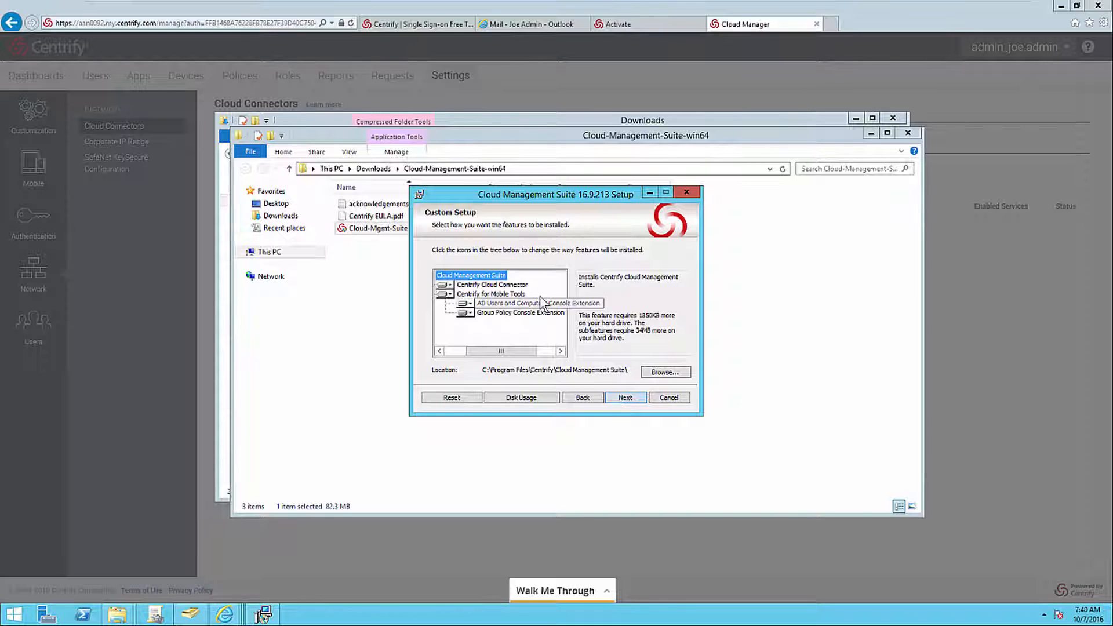
Install Cloud Management Suite without the AD Users and Computers and Group Policy console extensions, and finish the installation wizard.
{"action": "left_click", "coordinate": [510, 294]}
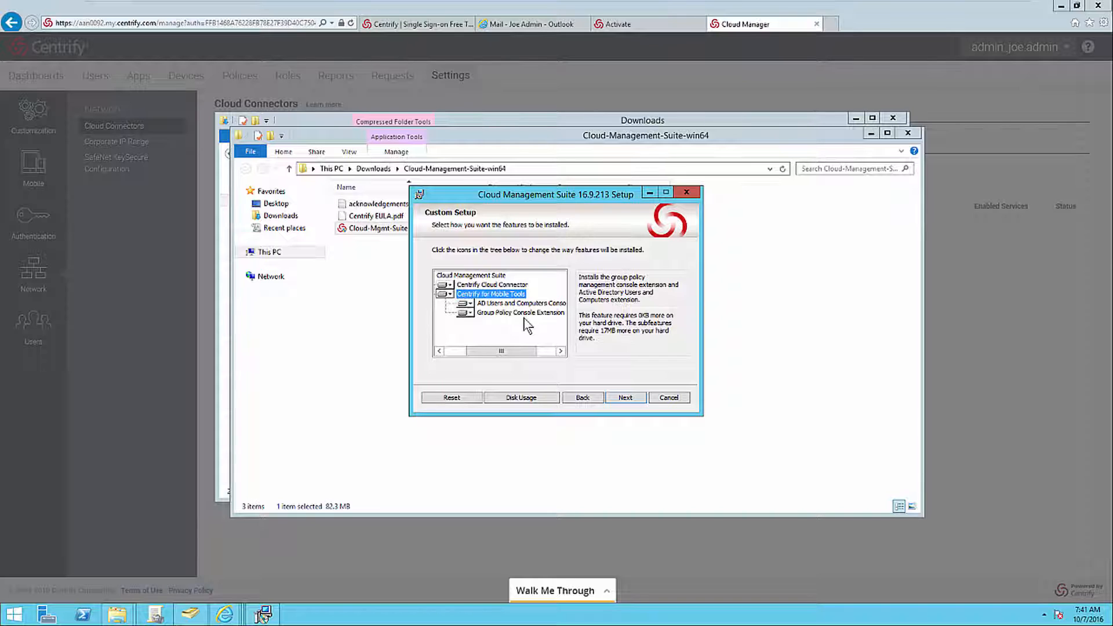
{"action": "left_click", "coordinate": [464, 303]}
{"action": "left_click", "coordinate": [480, 343]}
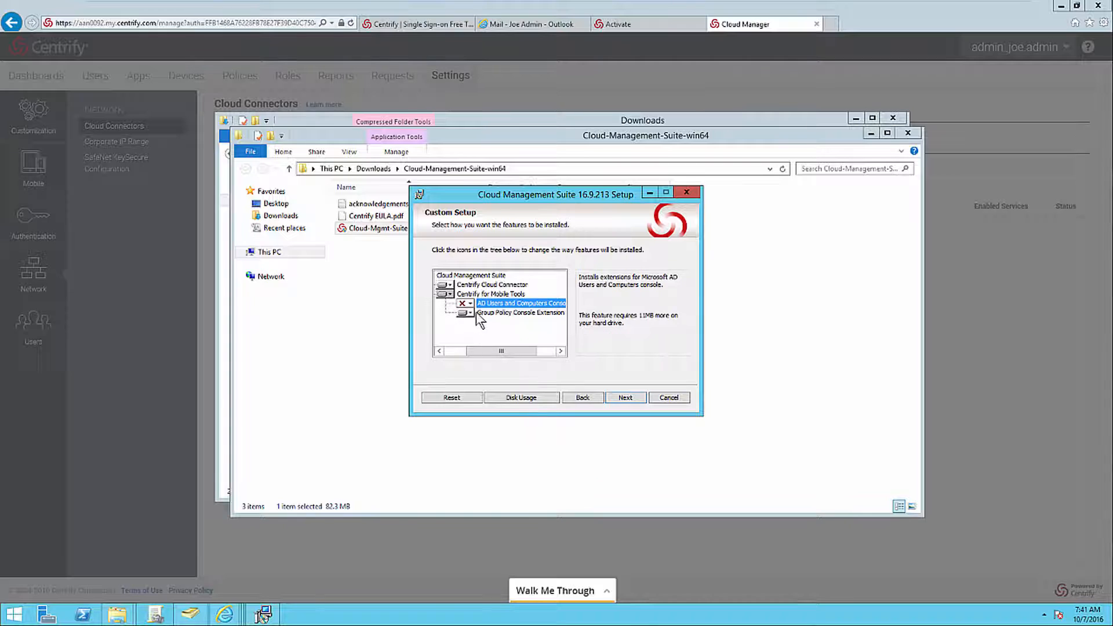
{"action": "left_click", "coordinate": [468, 313]}
{"action": "left_click", "coordinate": [482, 351]}
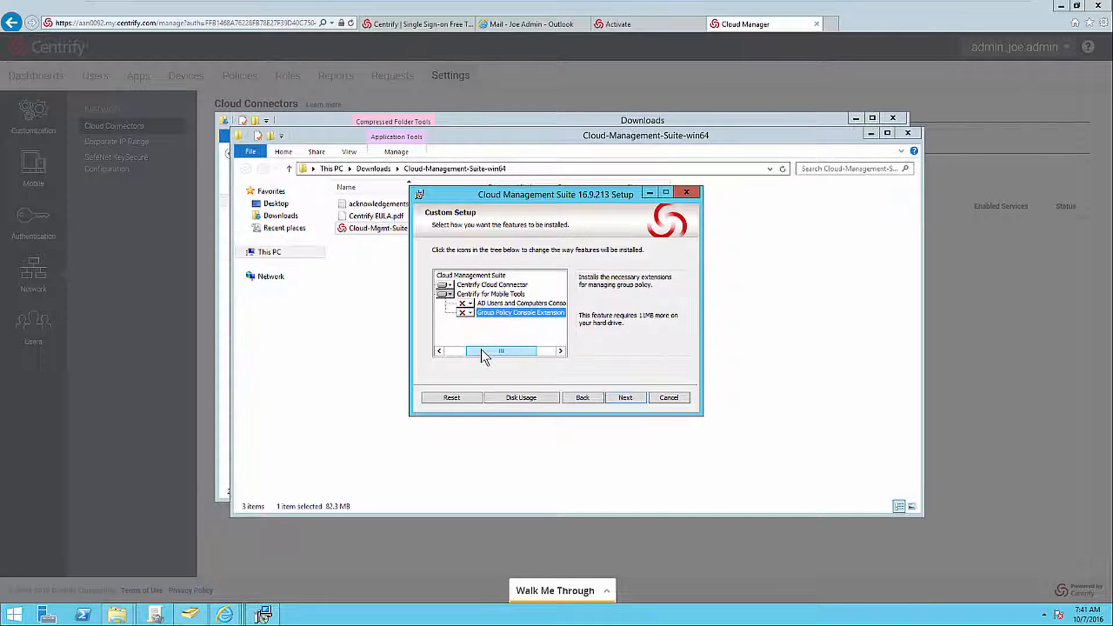
{"action": "left_click", "coordinate": [636, 397]}
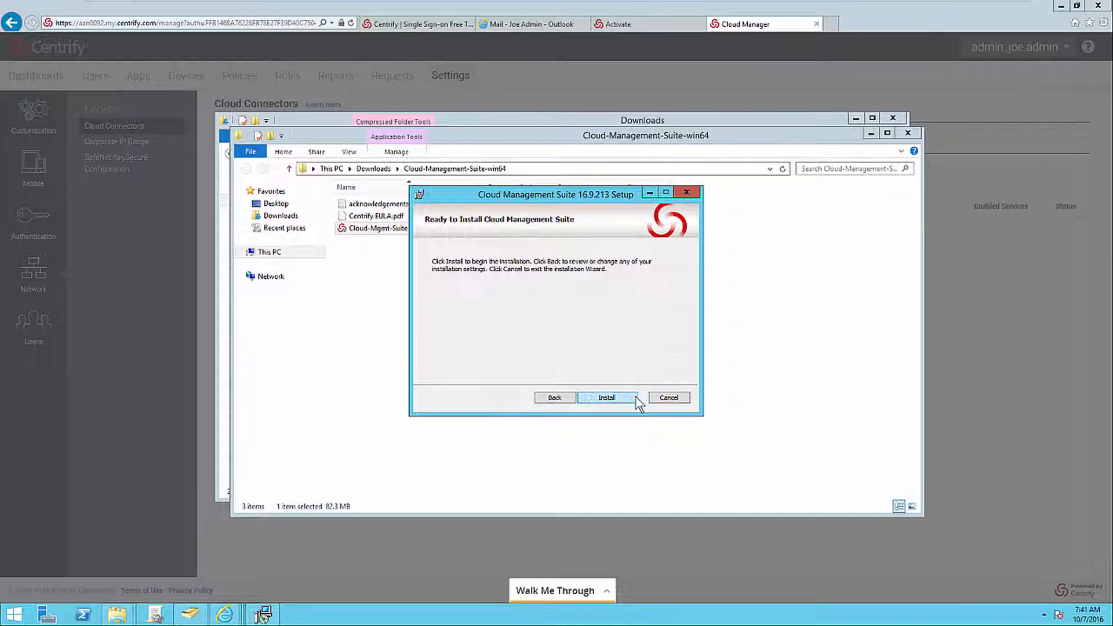
{"action": "left_click", "coordinate": [631, 397]}
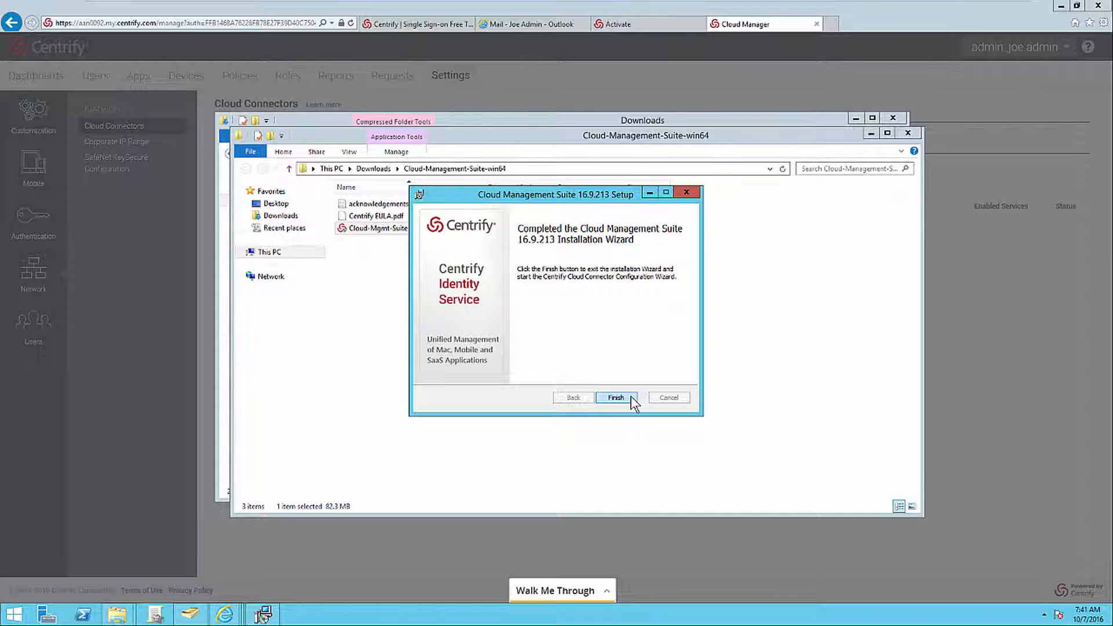
{"action": "left_click", "coordinate": [631, 397]}
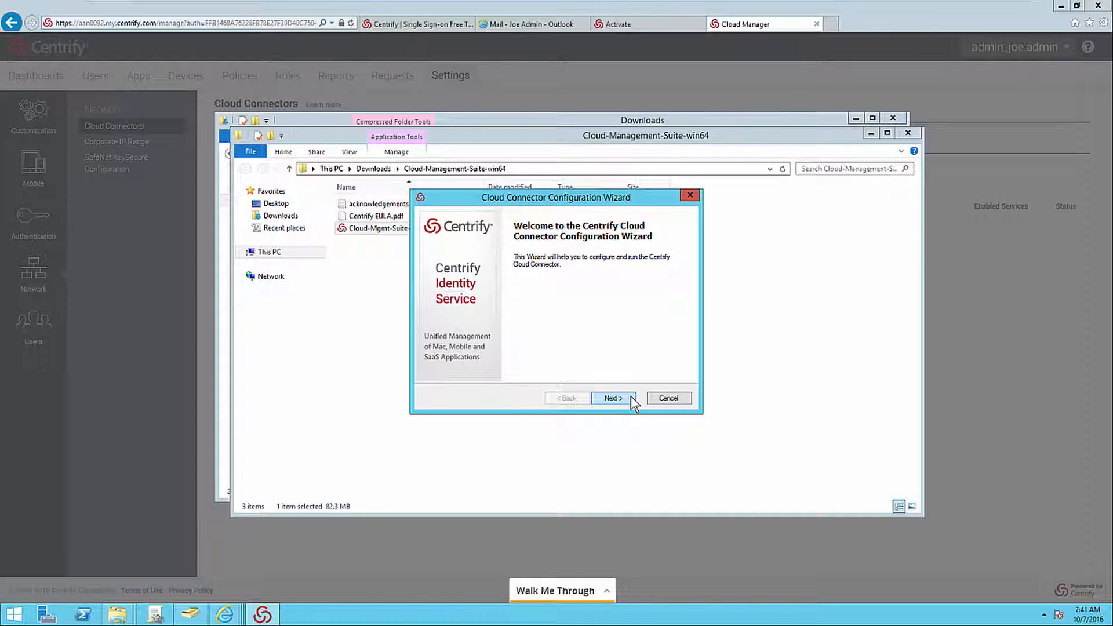
Enter the admin user name and password to register the Cloud Connector, keeping the default cloud service address.
{"action": "left_click", "coordinate": [629, 398]}
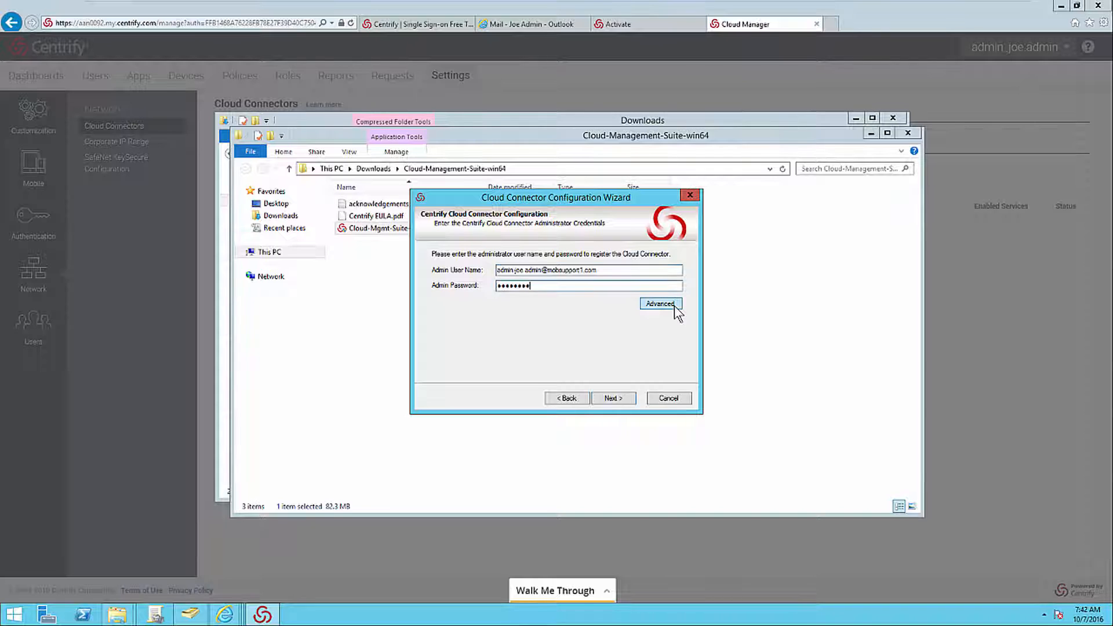
{"action": "left_click", "coordinate": [666, 304]}
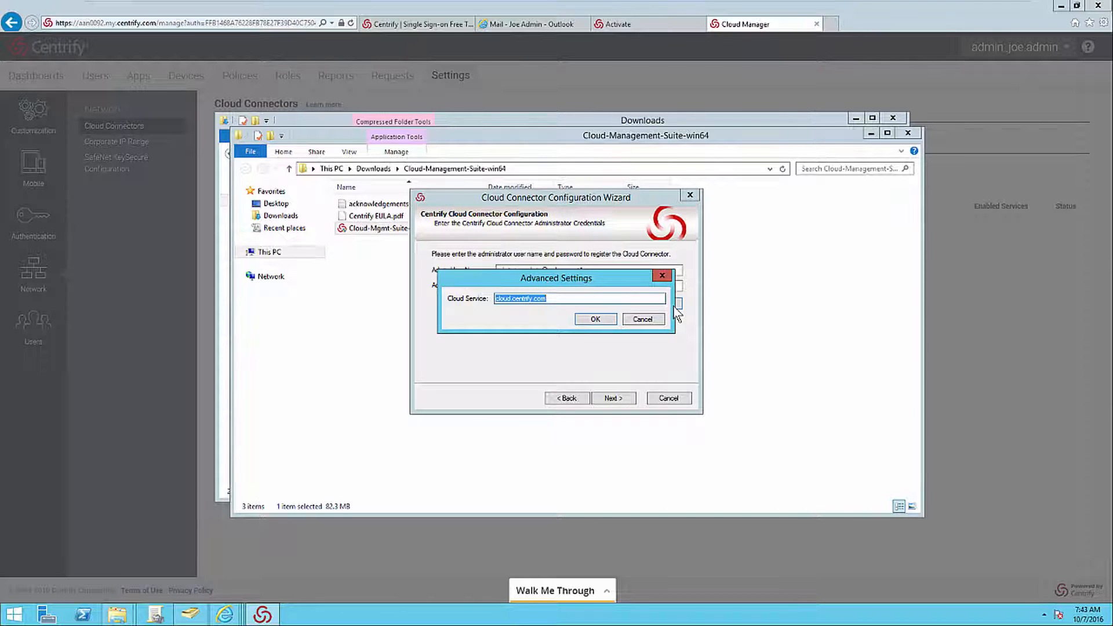
{"action": "left_click", "coordinate": [647, 323]}
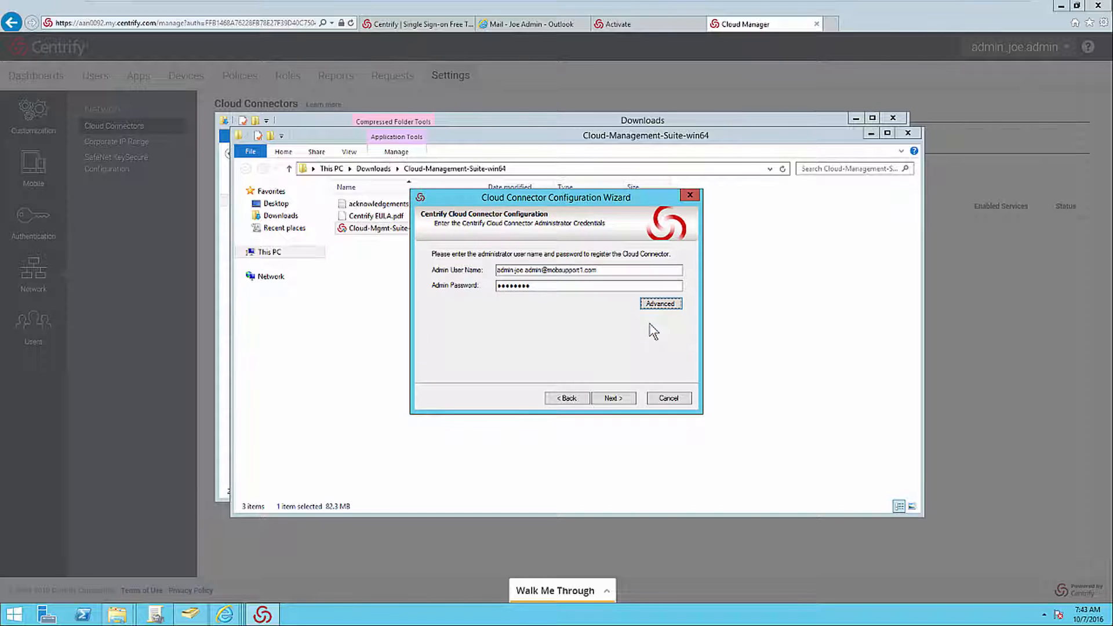
{"action": "left_click", "coordinate": [629, 399]}
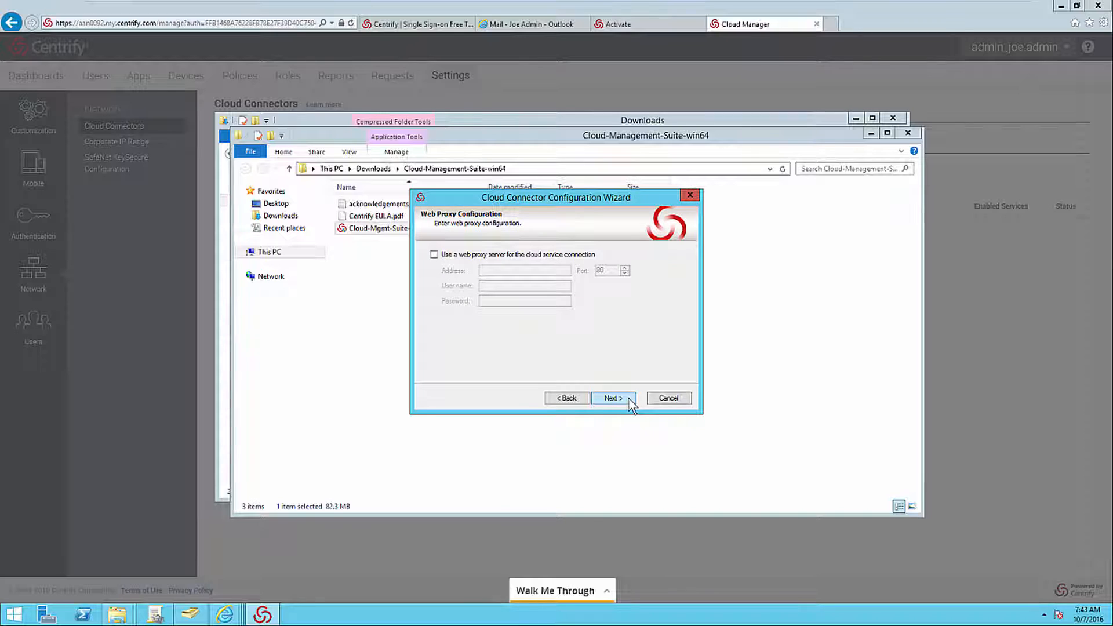
Continue the connector configuration without a web proxy server and with activation of the Centrify property pages turned off.
{"action": "left_click", "coordinate": [434, 254]}
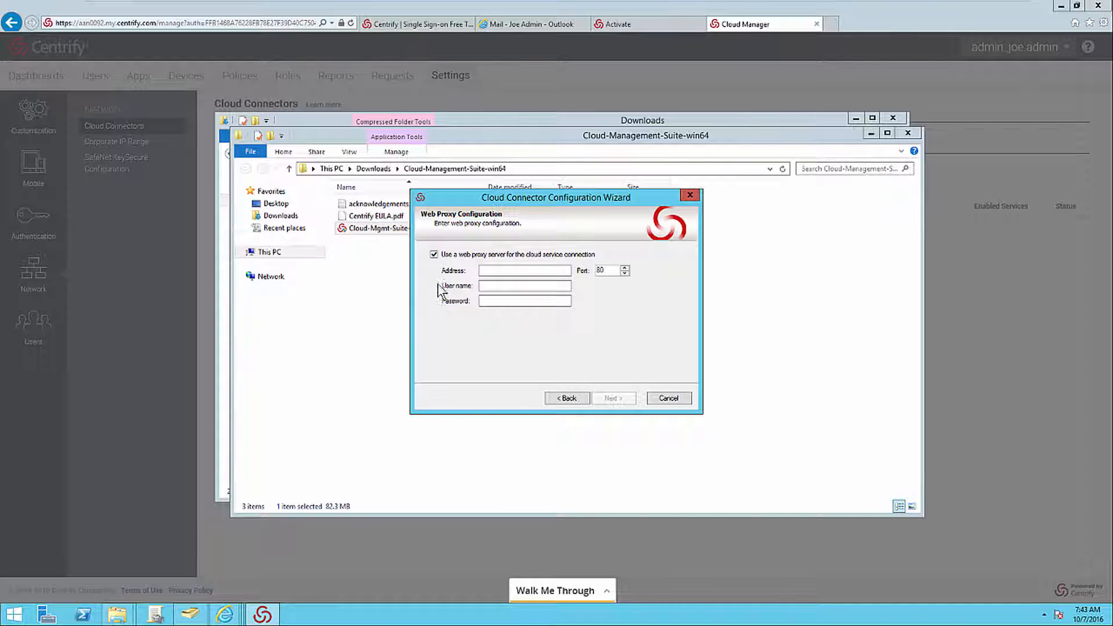
{"action": "left_click", "coordinate": [434, 255]}
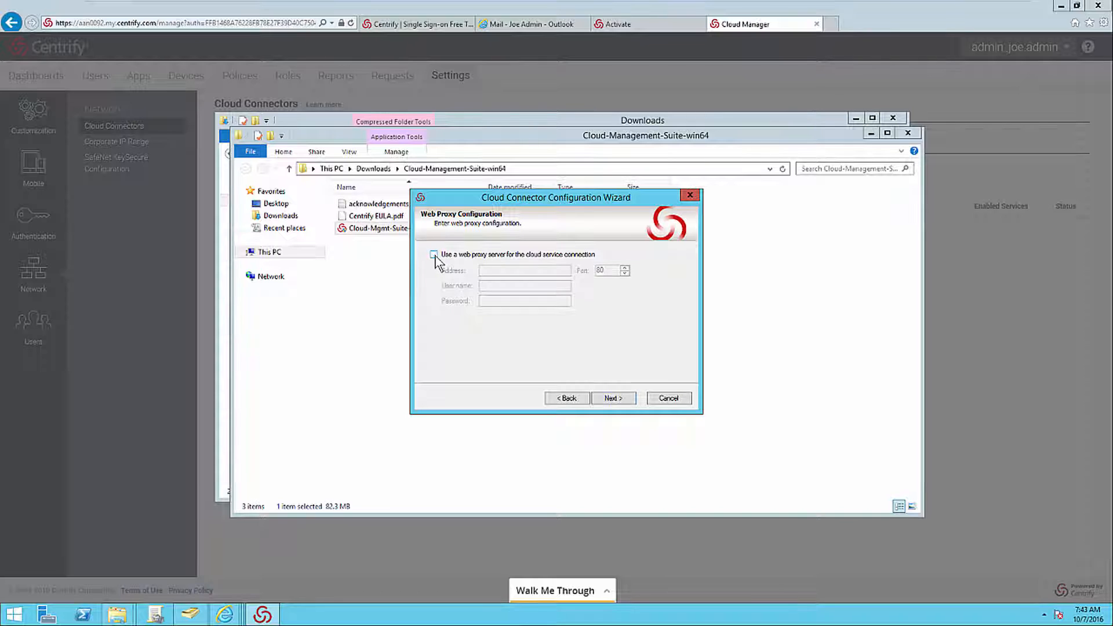
{"action": "left_click", "coordinate": [630, 399]}
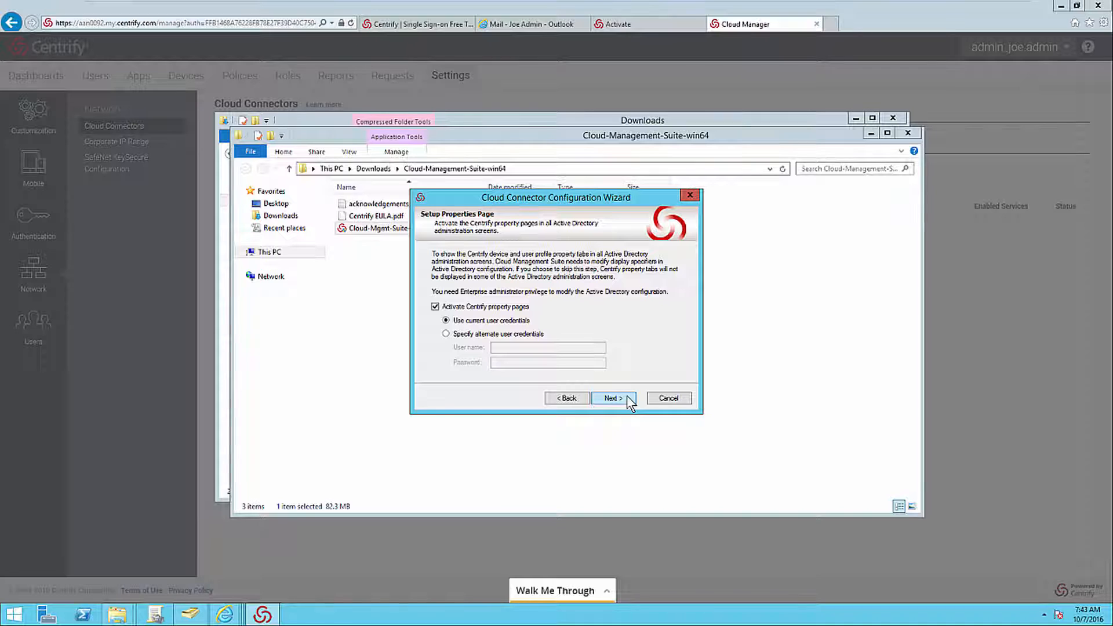
{"action": "left_click", "coordinate": [435, 307]}
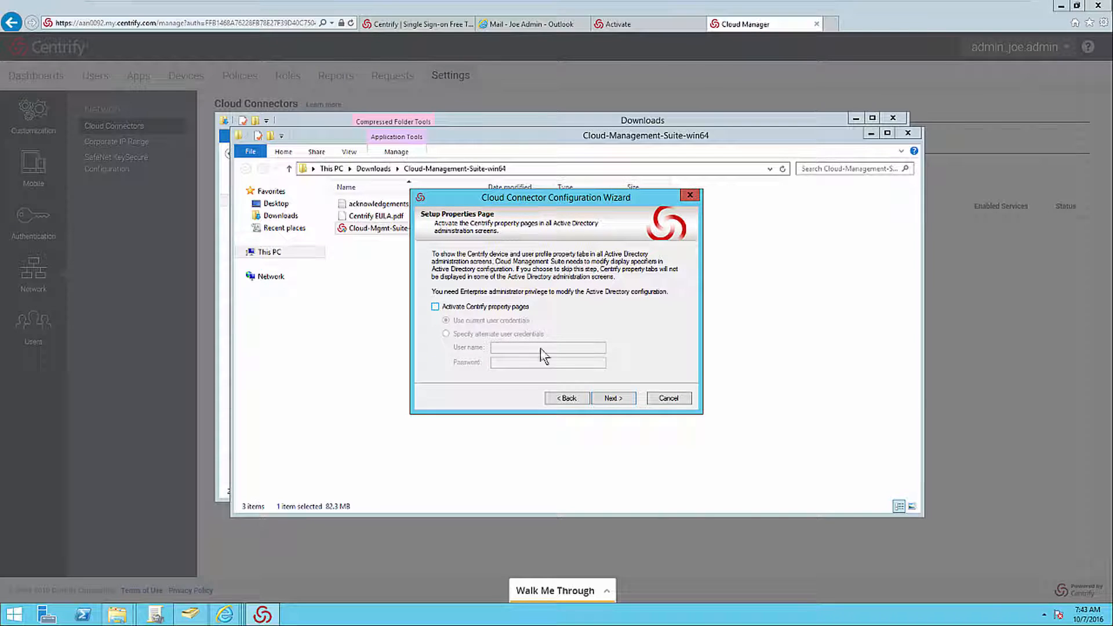
{"action": "left_click", "coordinate": [629, 398]}
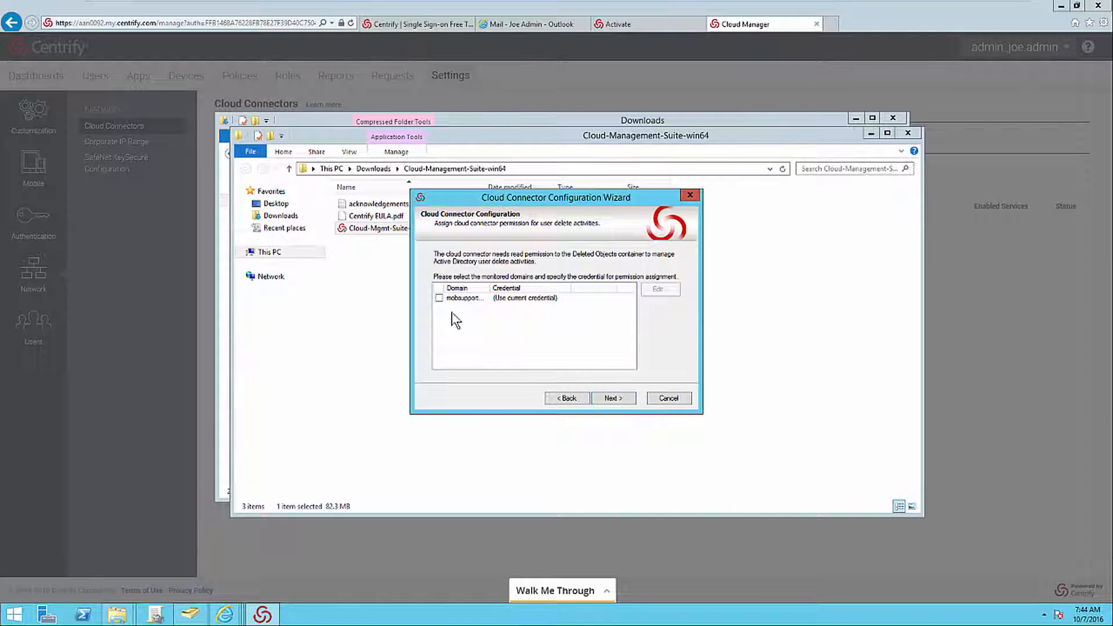
Assign user-delete monitoring permission for the mobsupport domain, accept the Deleted Objects container ownership change, and complete the connector setup.
{"action": "left_click", "coordinate": [439, 298]}
{"action": "left_click", "coordinate": [621, 399]}
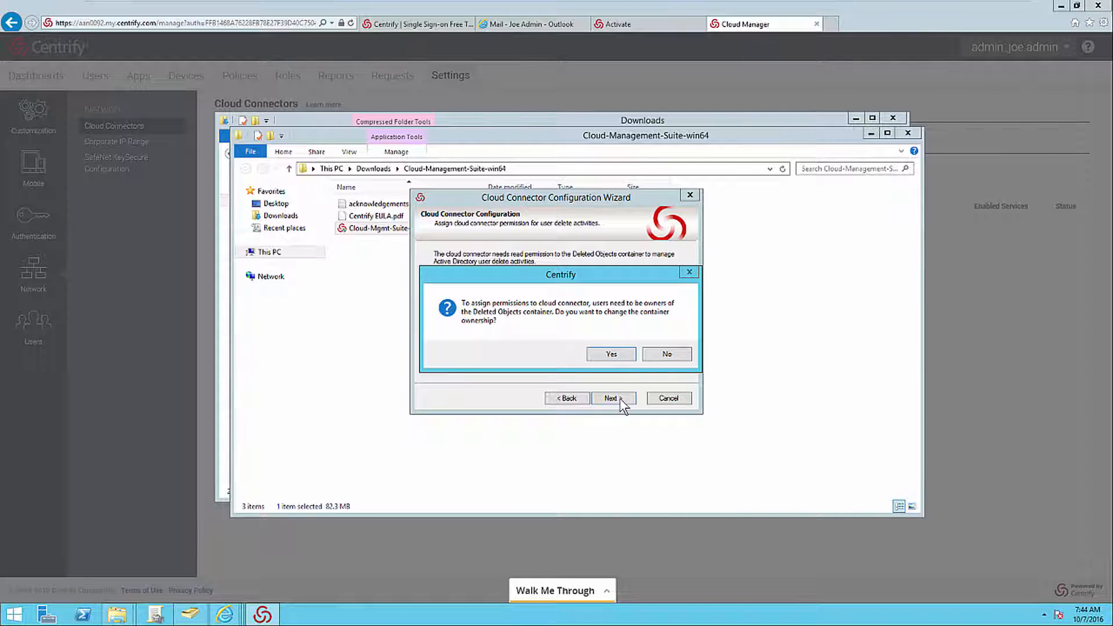
{"action": "left_click", "coordinate": [611, 354]}
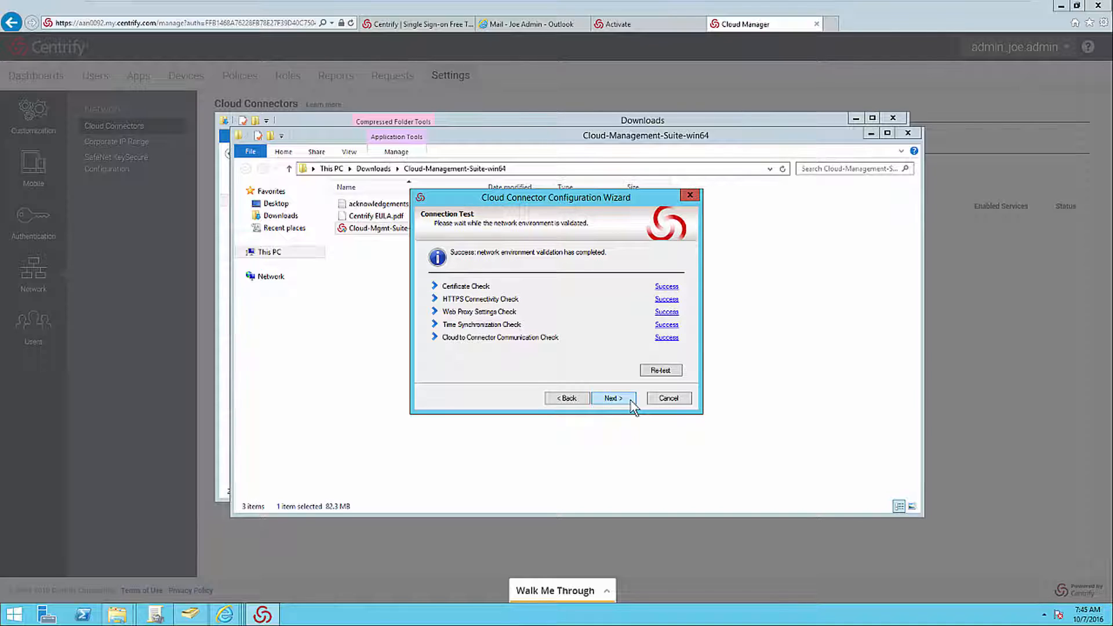
{"action": "left_click", "coordinate": [631, 402]}
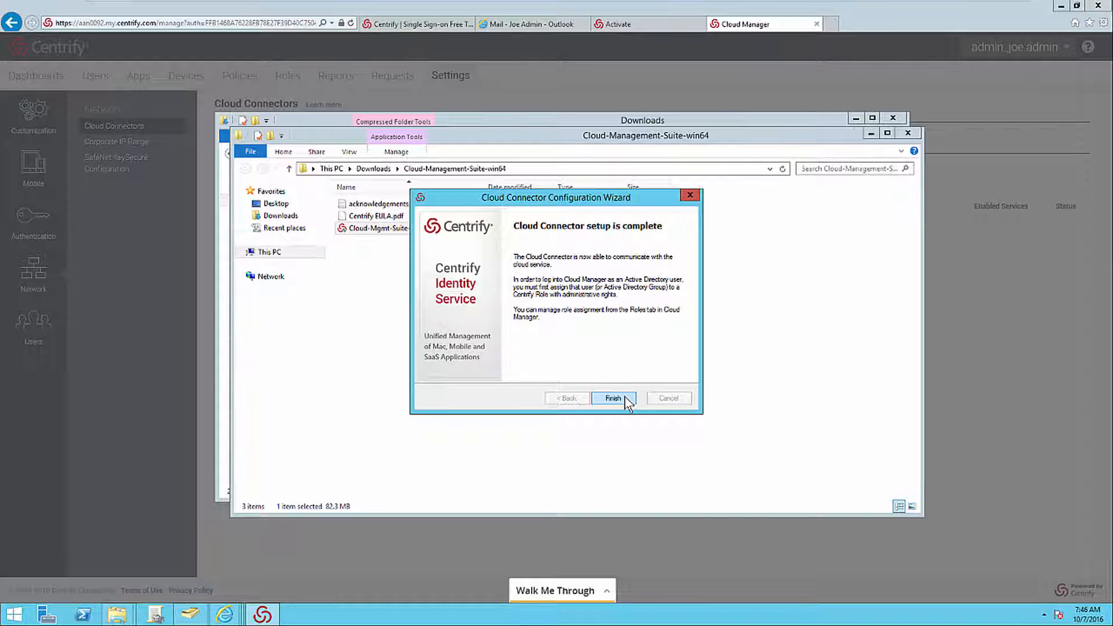
{"action": "left_click", "coordinate": [613, 399]}
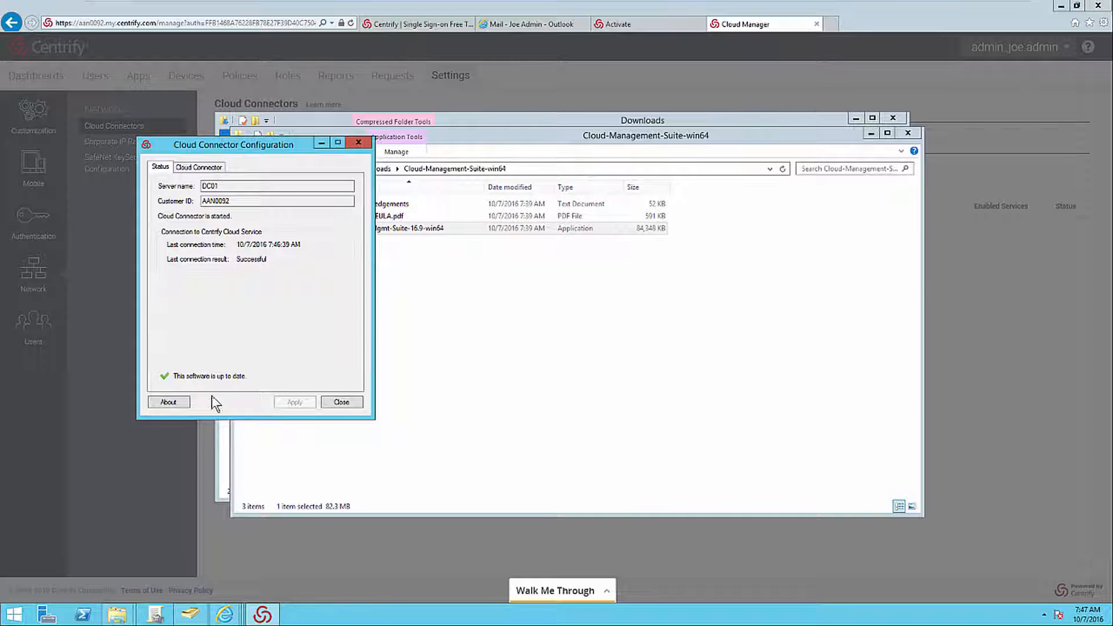
Review the Cloud Connector's version information, its connector settings and its auto-update schedule.
{"action": "left_click", "coordinate": [186, 402]}
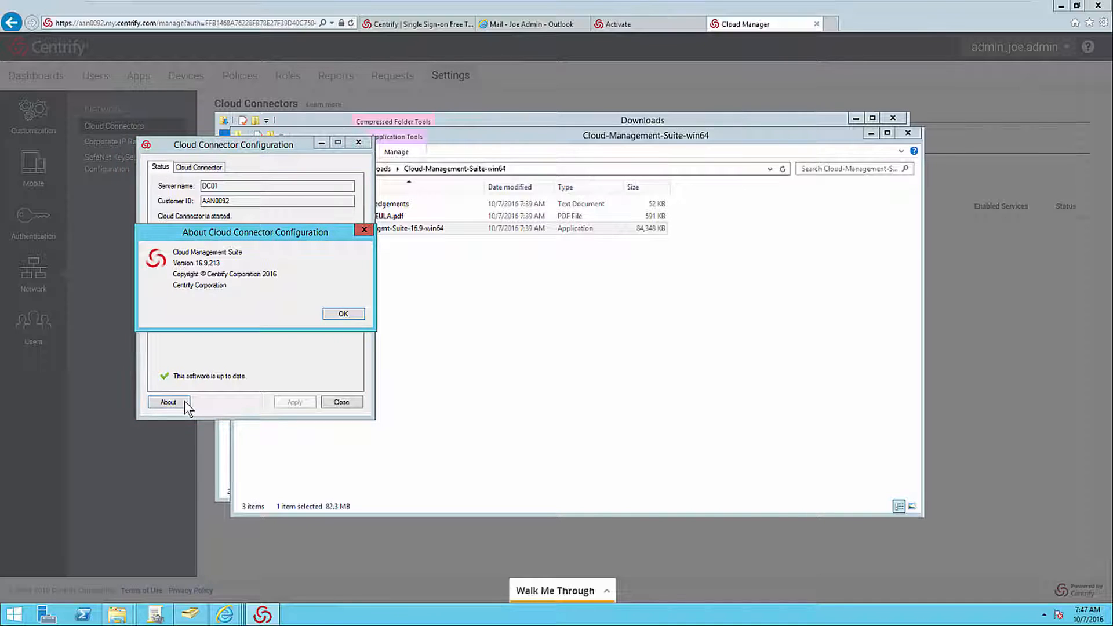
{"action": "key", "text": "Return"}
{"action": "left_click", "coordinate": [221, 169]}
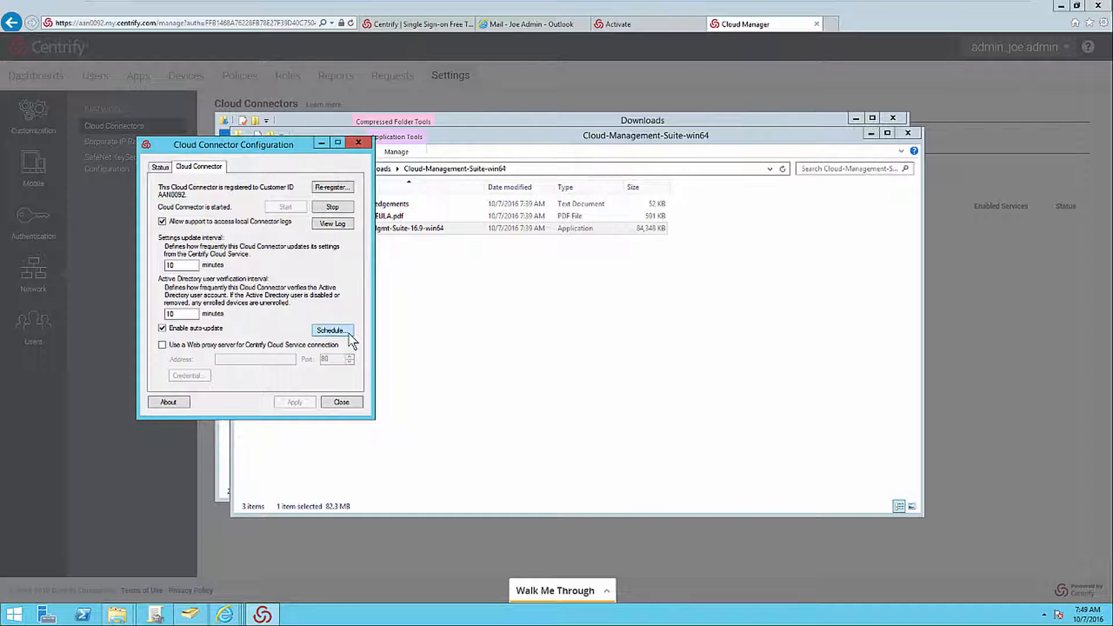
{"action": "left_click", "coordinate": [331, 331]}
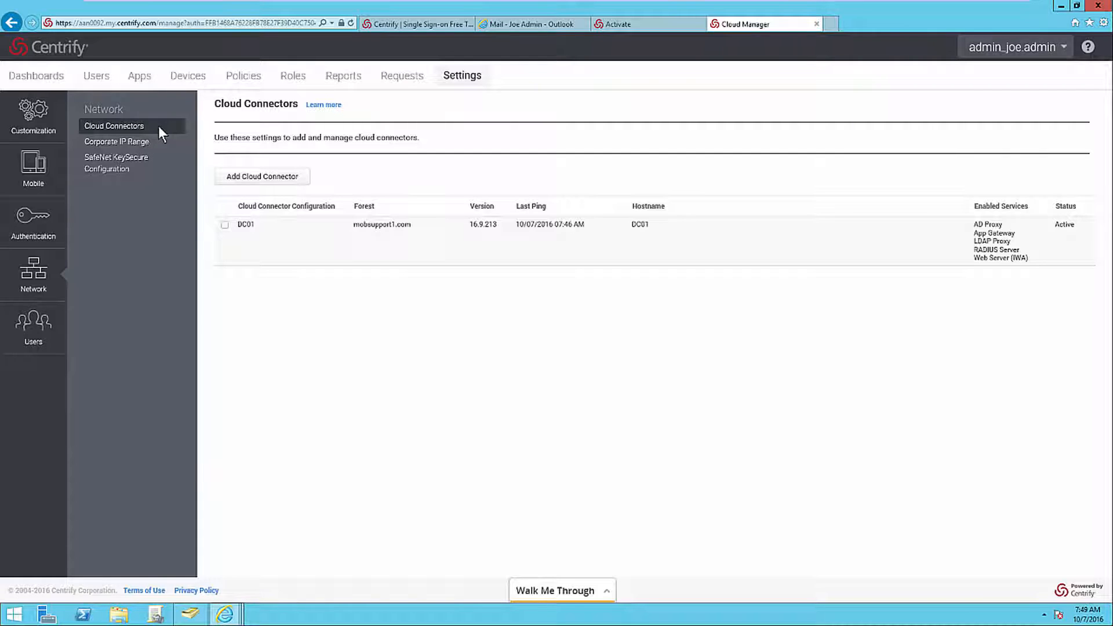
Open the DC01 connector's configuration and download its IWA root CA certificate, saving it as IwaTrustRoot.cer.
{"action": "left_click", "coordinate": [242, 239]}
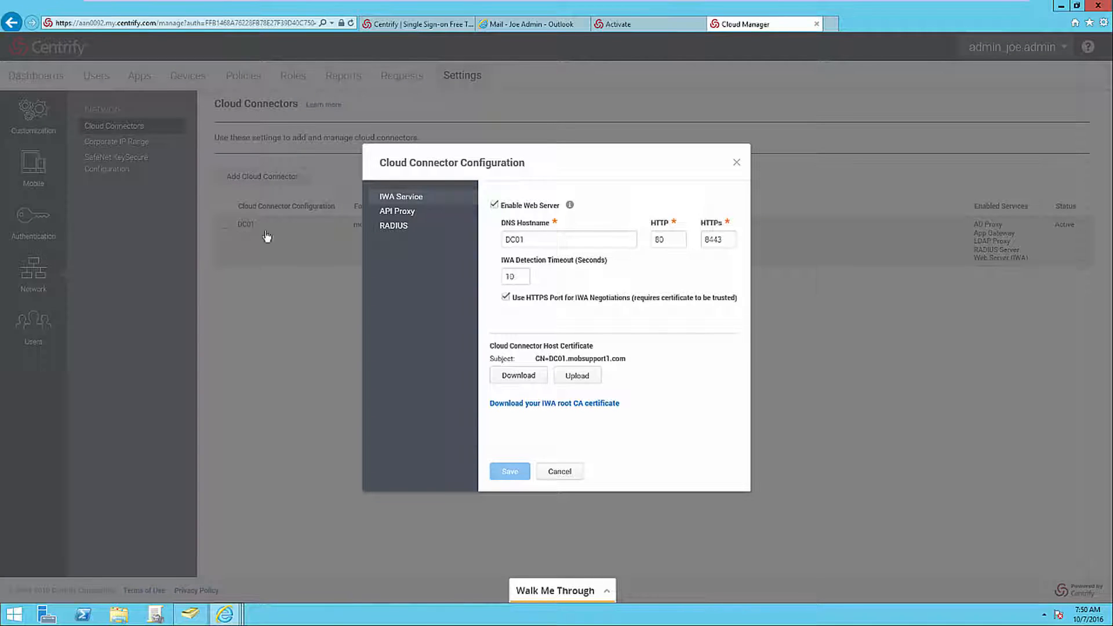
{"action": "left_click", "coordinate": [527, 405]}
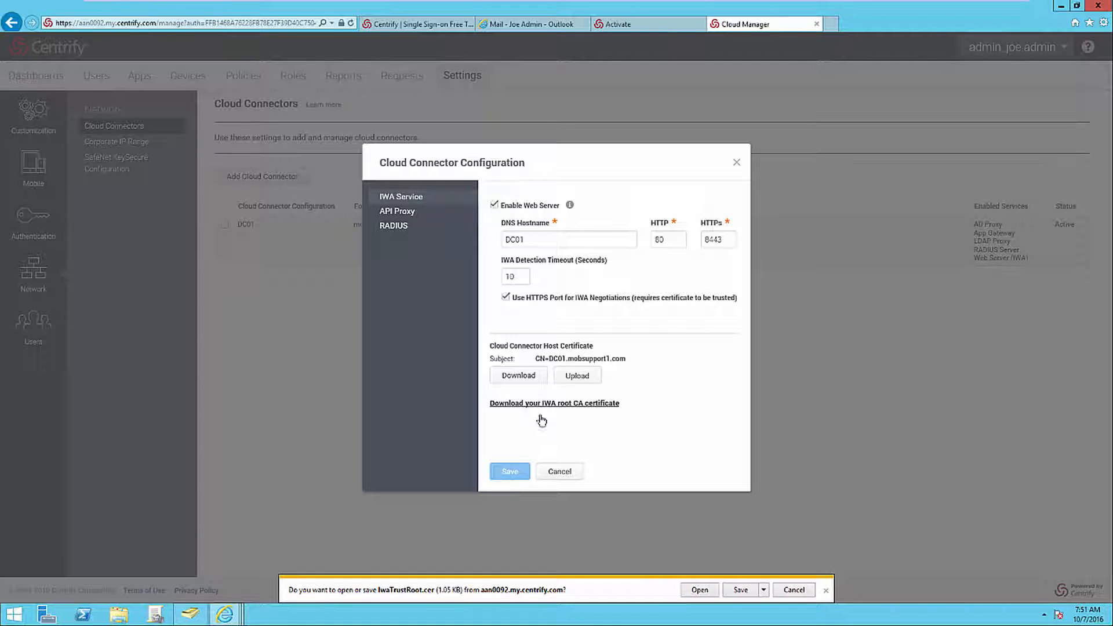
{"action": "left_click", "coordinate": [732, 591]}
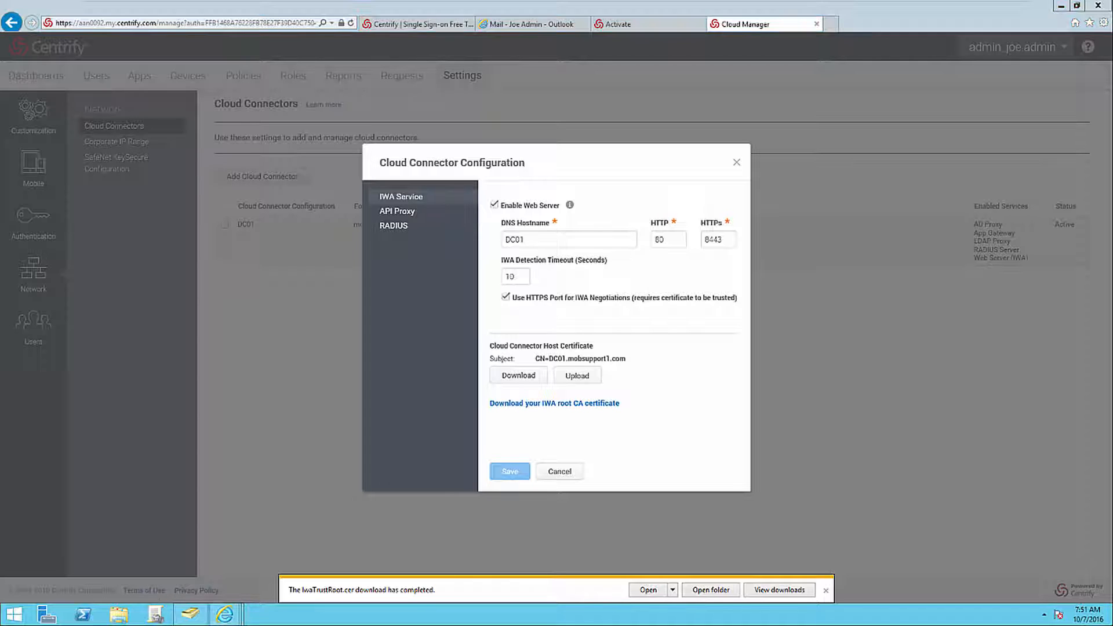
Switch to Group Policy Management and open the Default Domain Policy of mobsupport1.com for editing.
{"action": "left_click", "coordinate": [156, 617]}
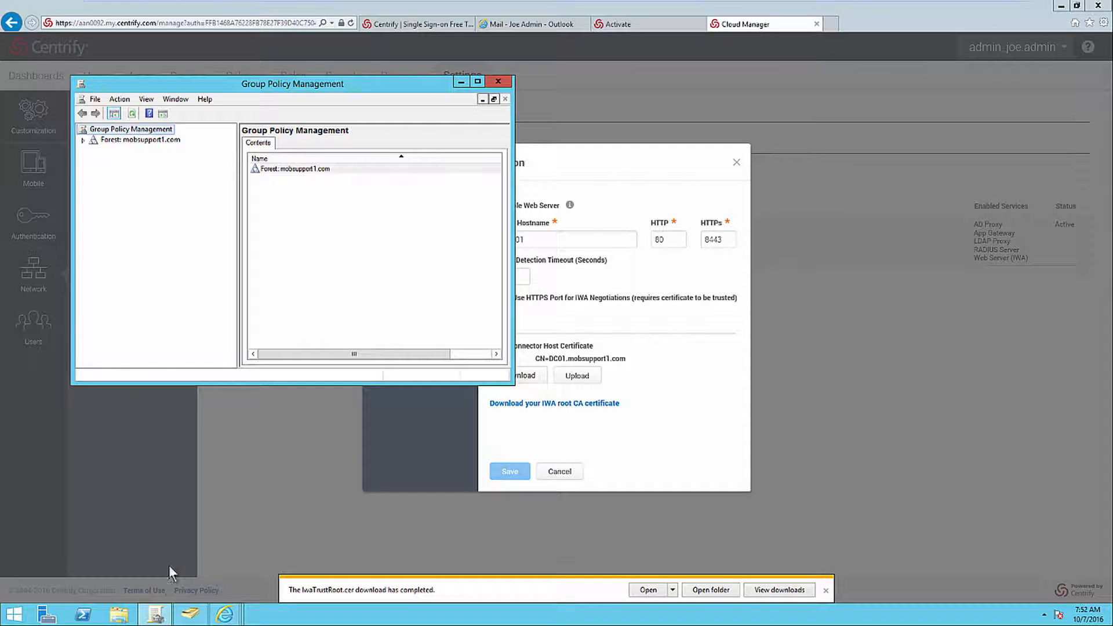
{"action": "left_click", "coordinate": [134, 142]}
{"action": "double_click", "coordinate": [134, 142]}
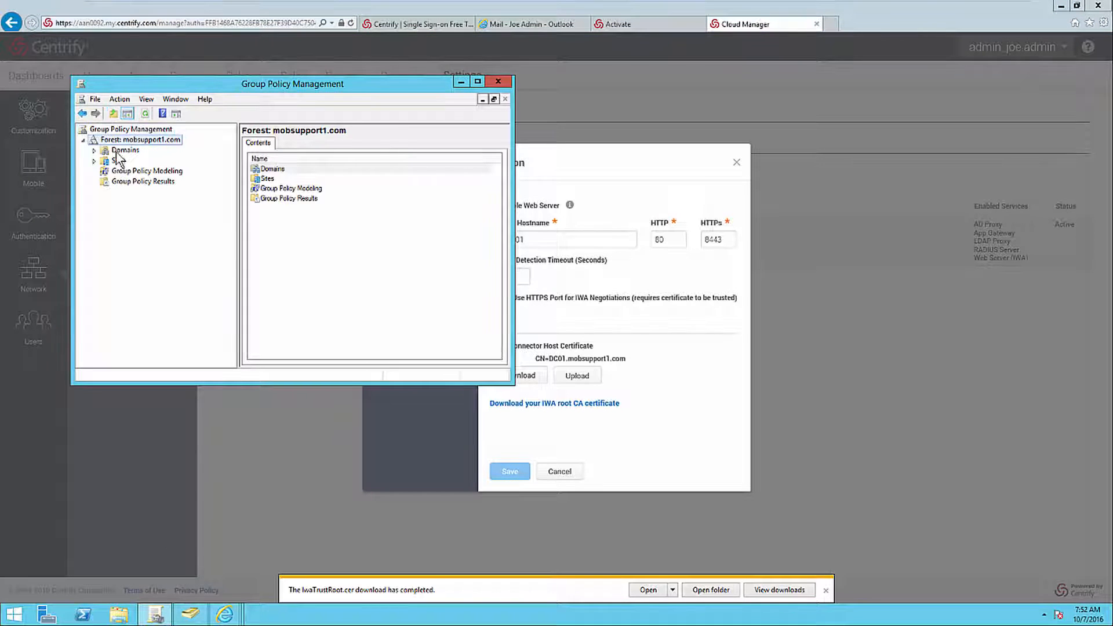
{"action": "left_click", "coordinate": [95, 150]}
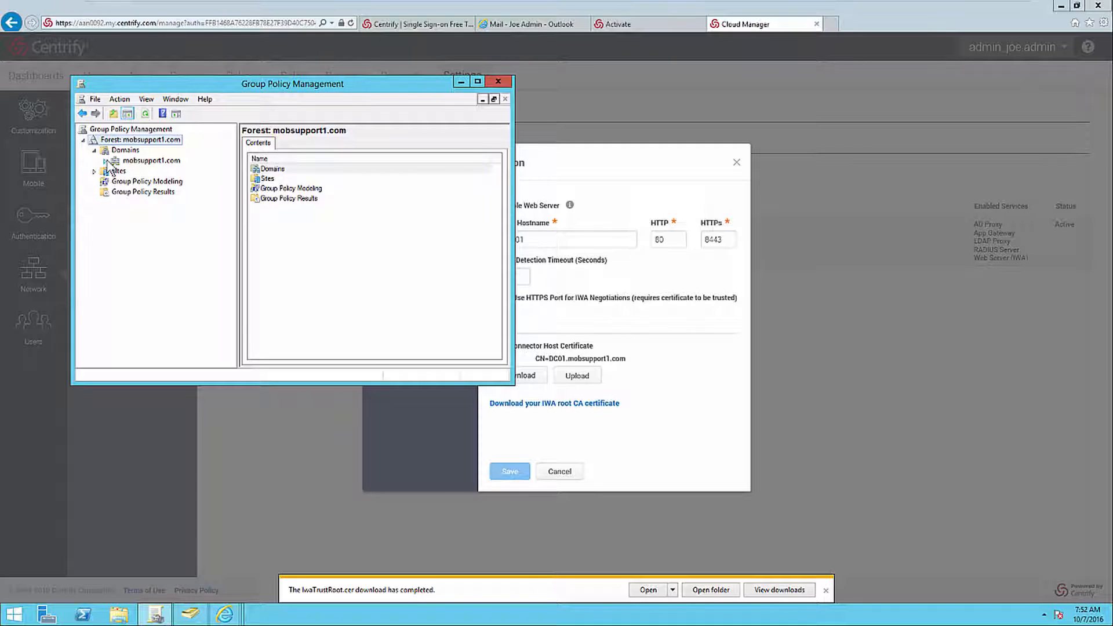
{"action": "left_click", "coordinate": [106, 161]}
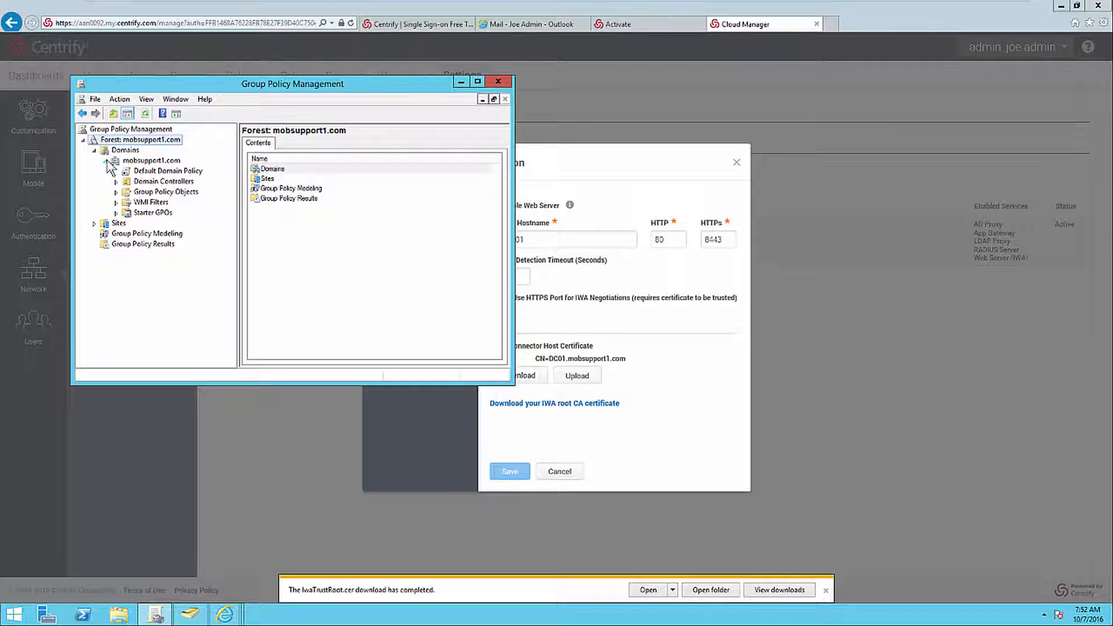
{"action": "right_click", "coordinate": [133, 171]}
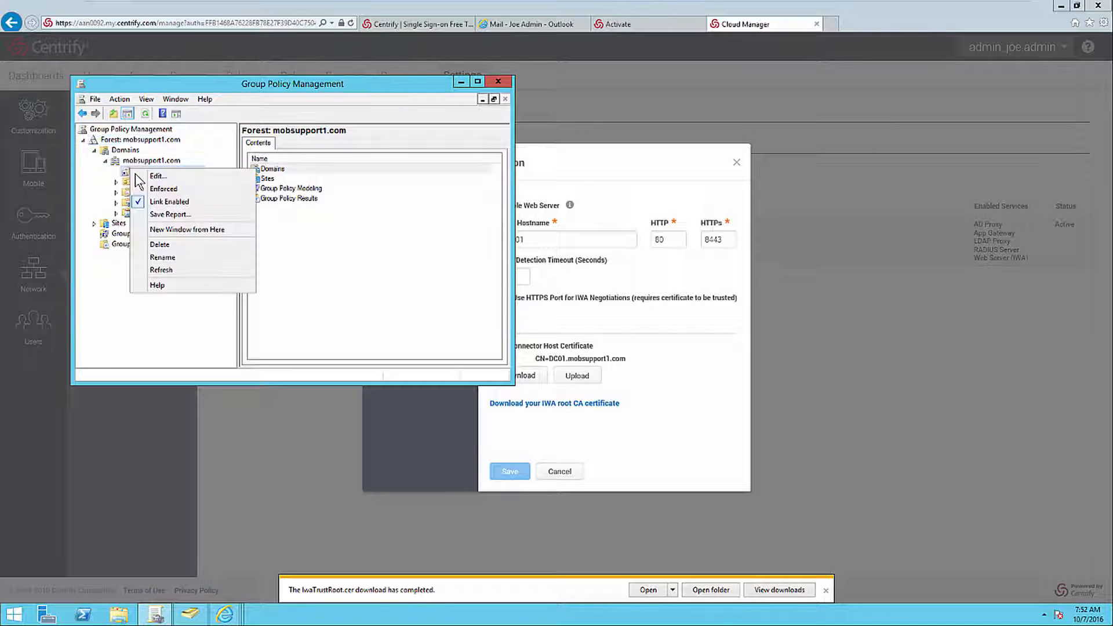
{"action": "left_click", "coordinate": [152, 176]}
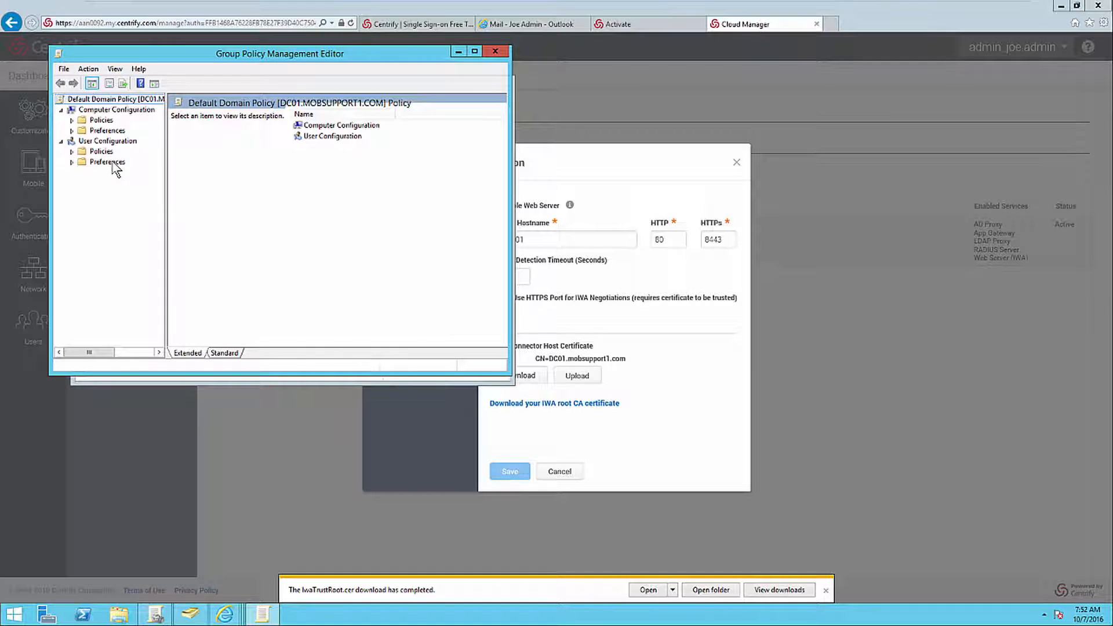
Open the public key policies in the security settings of the computer configuration's Windows Settings.
{"action": "left_click", "coordinate": [72, 121]}
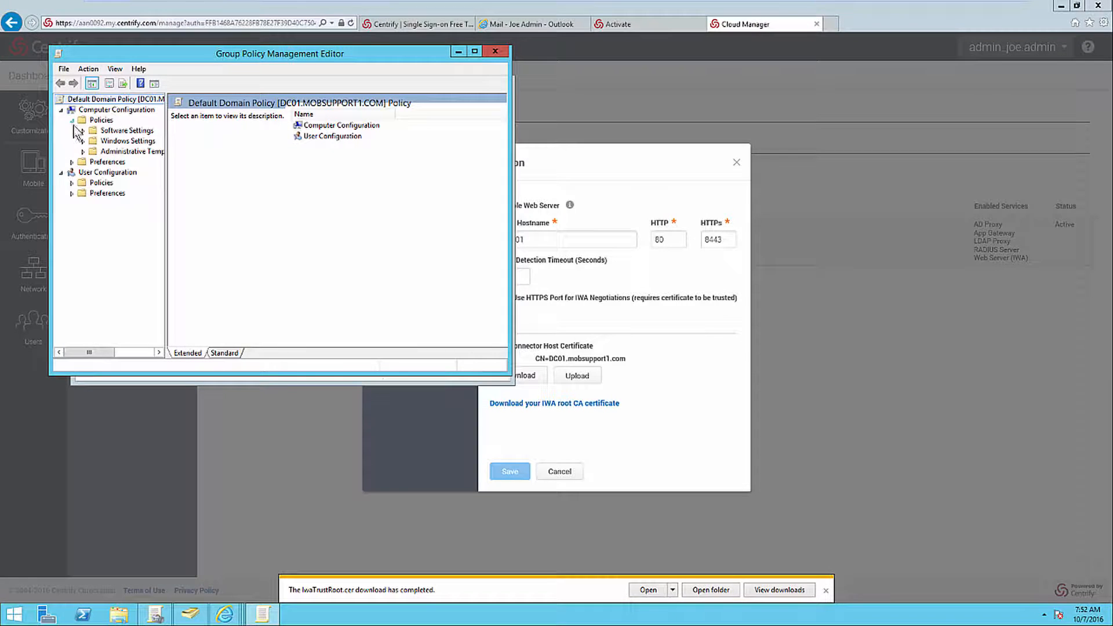
{"action": "left_click", "coordinate": [83, 142]}
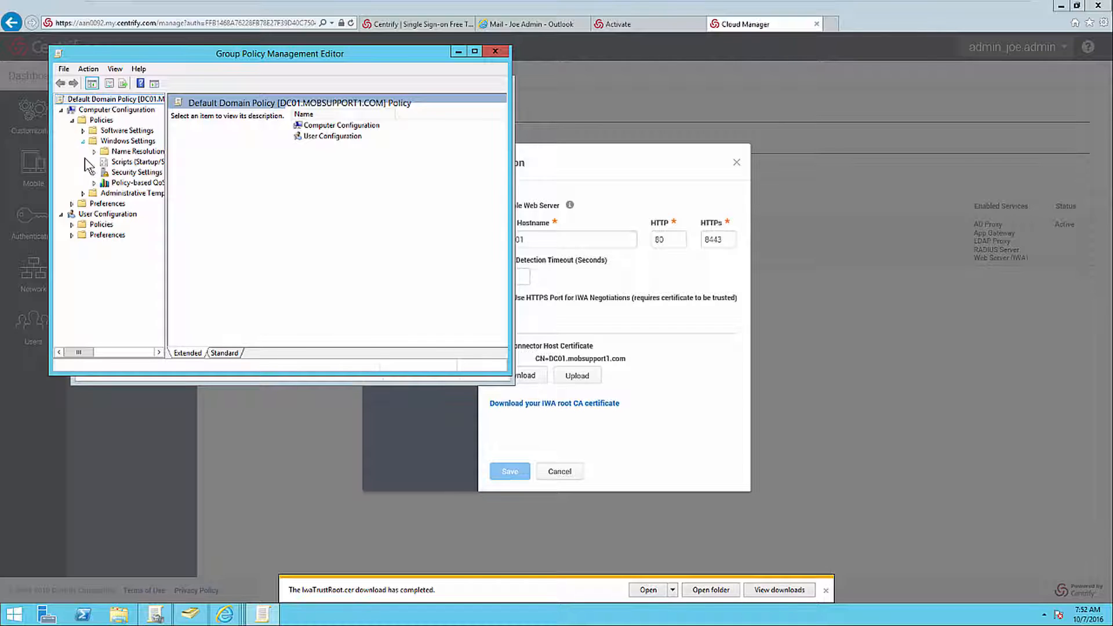
{"action": "left_click", "coordinate": [94, 172]}
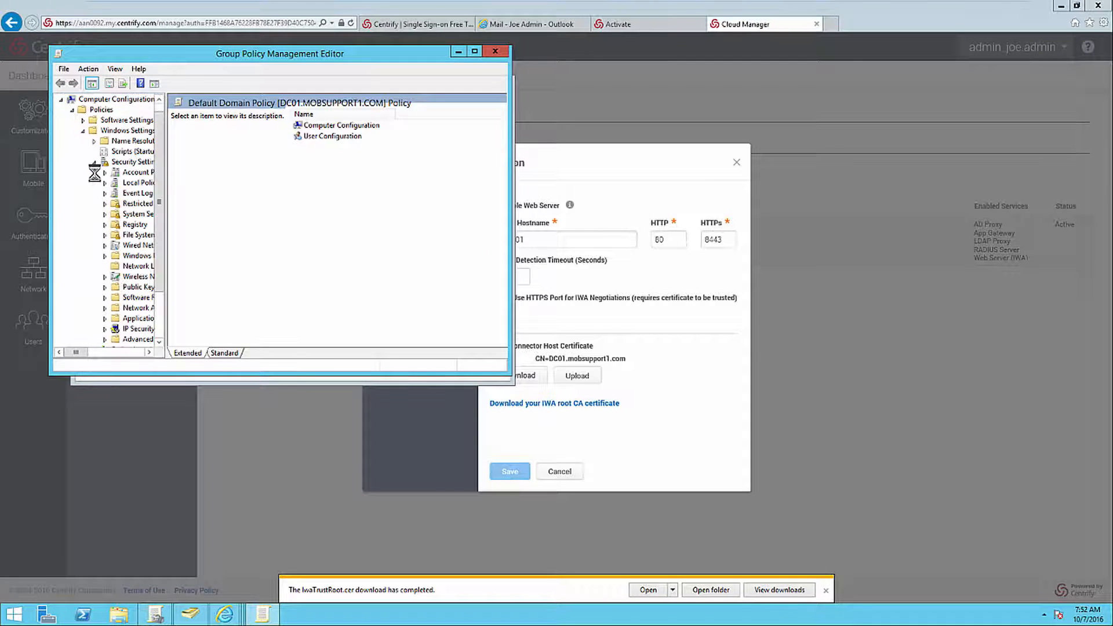
{"action": "left_click", "coordinate": [121, 288]}
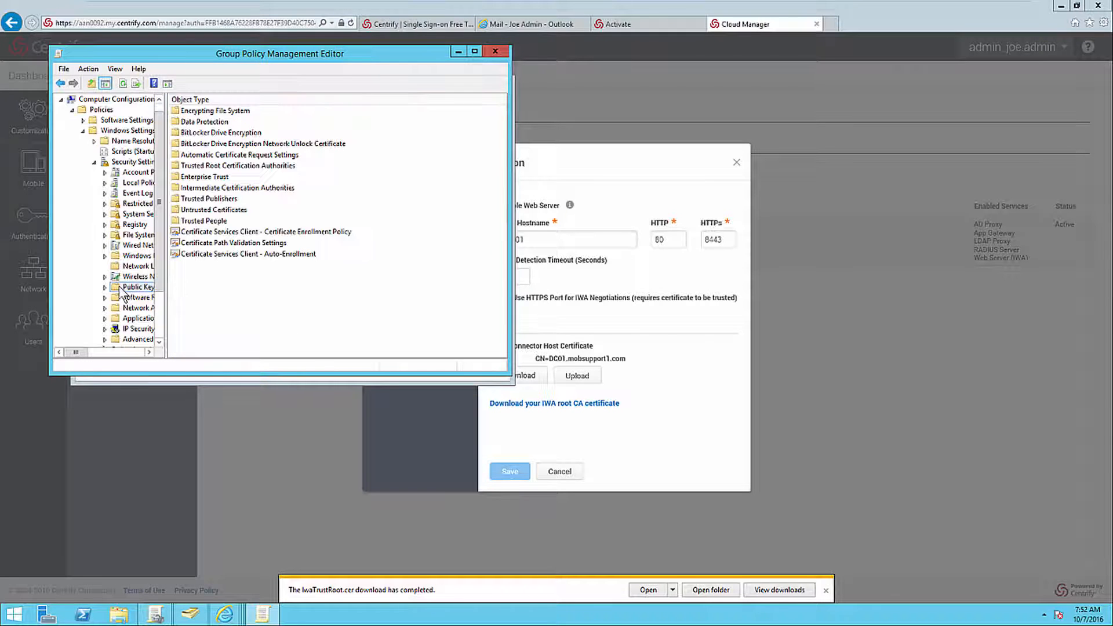
Import IwaTrustRoot.cer from Downloads into the Trusted Root Certification Authorities store and open that store to check it.
{"action": "right_click", "coordinate": [241, 167]}
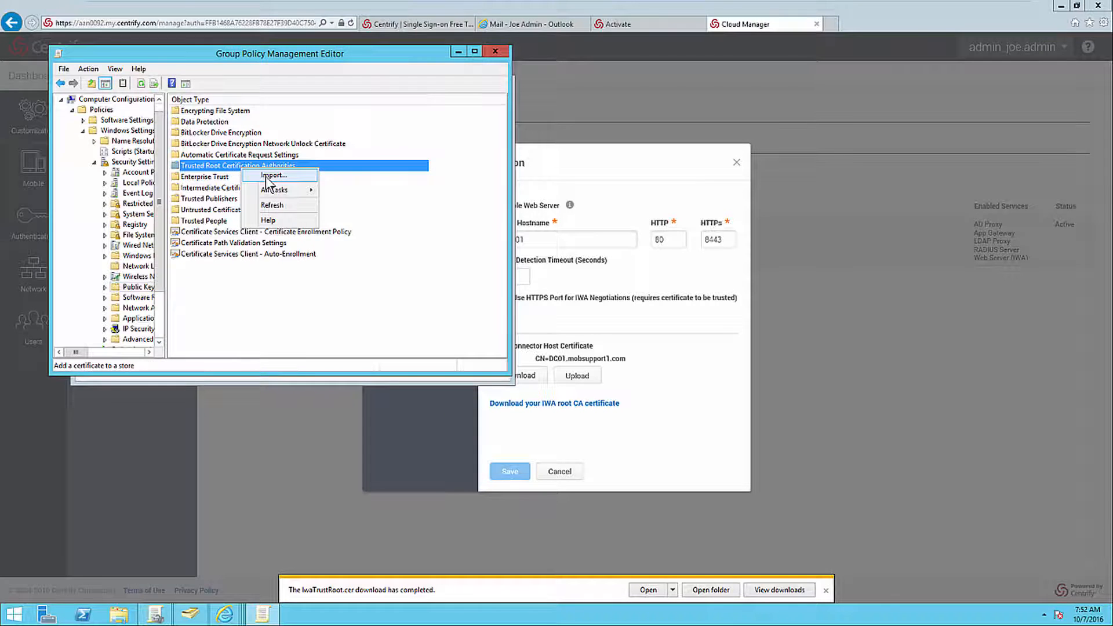
{"action": "left_click", "coordinate": [270, 176]}
{"action": "left_click", "coordinate": [364, 348]}
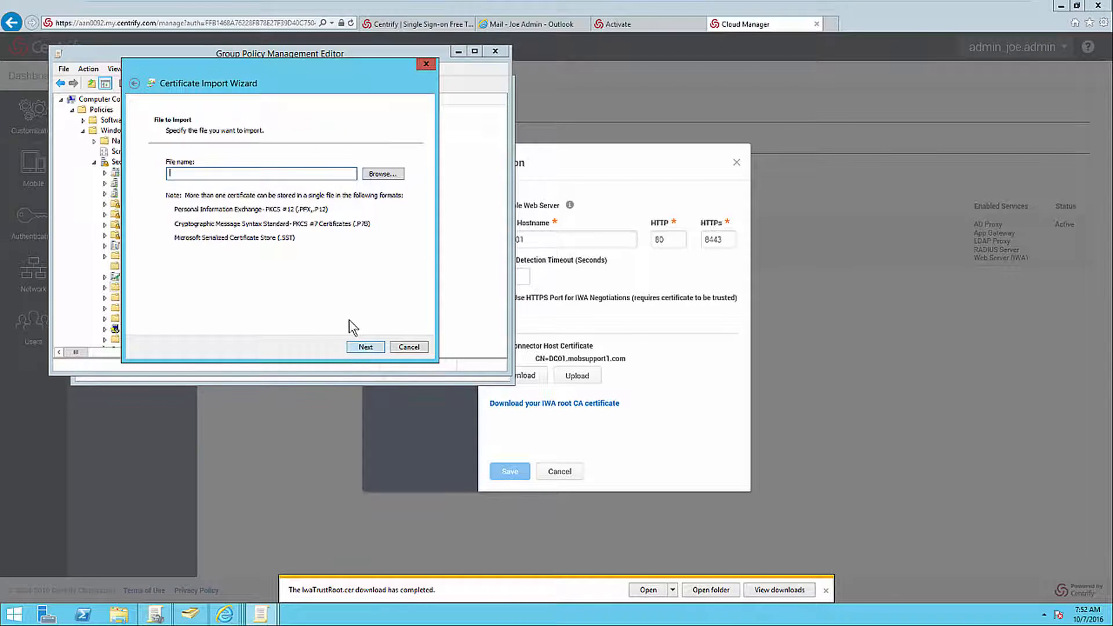
{"action": "left_click", "coordinate": [392, 177]}
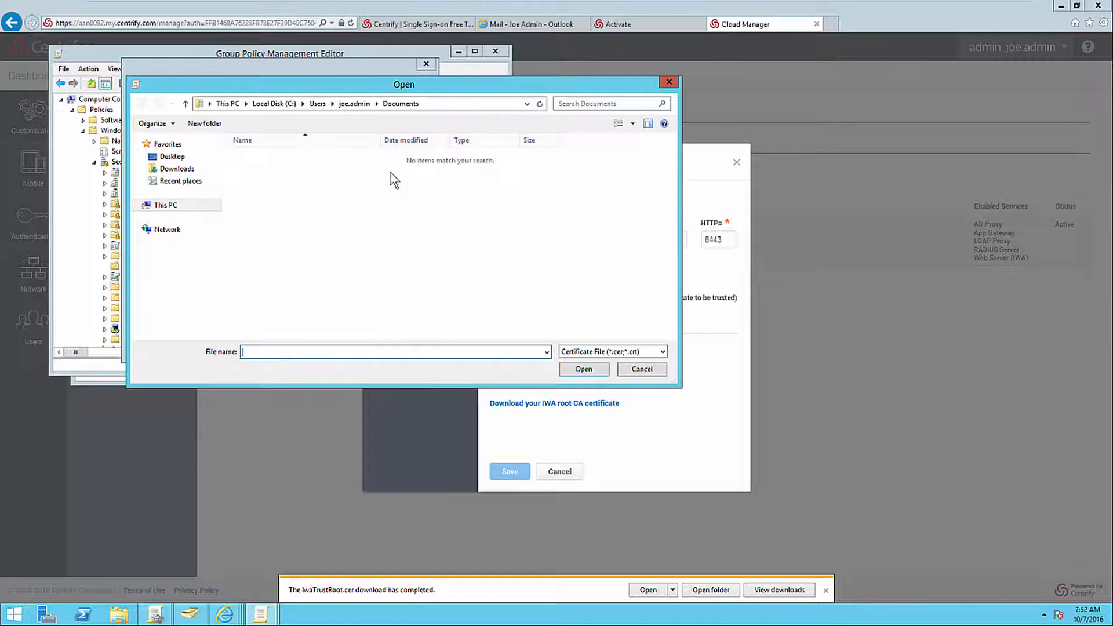
{"action": "left_click", "coordinate": [178, 174]}
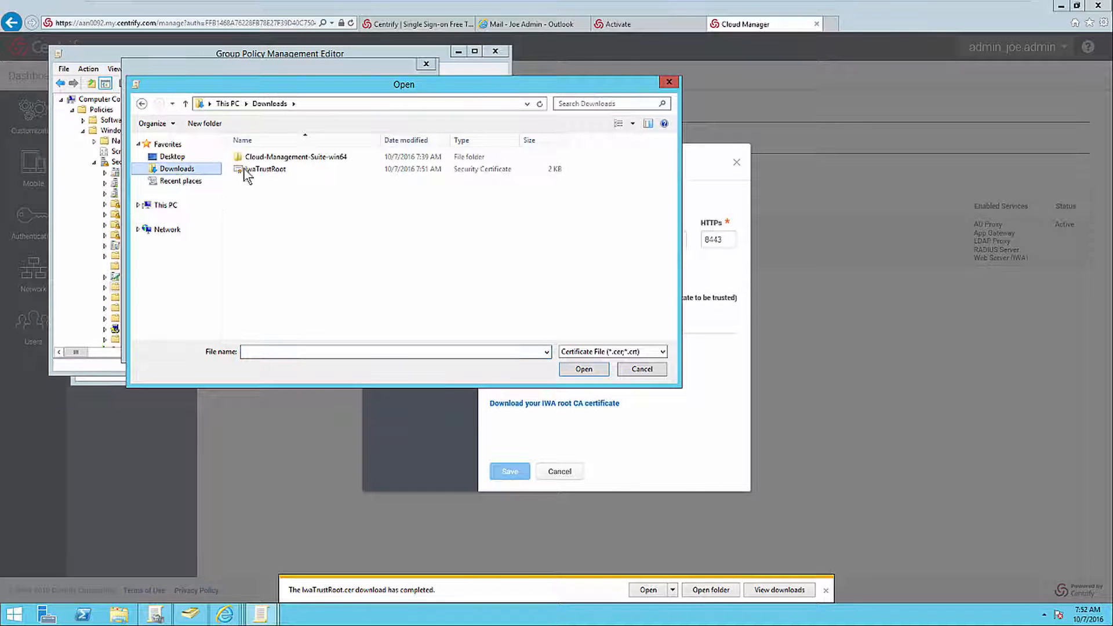
{"action": "left_click", "coordinate": [266, 169]}
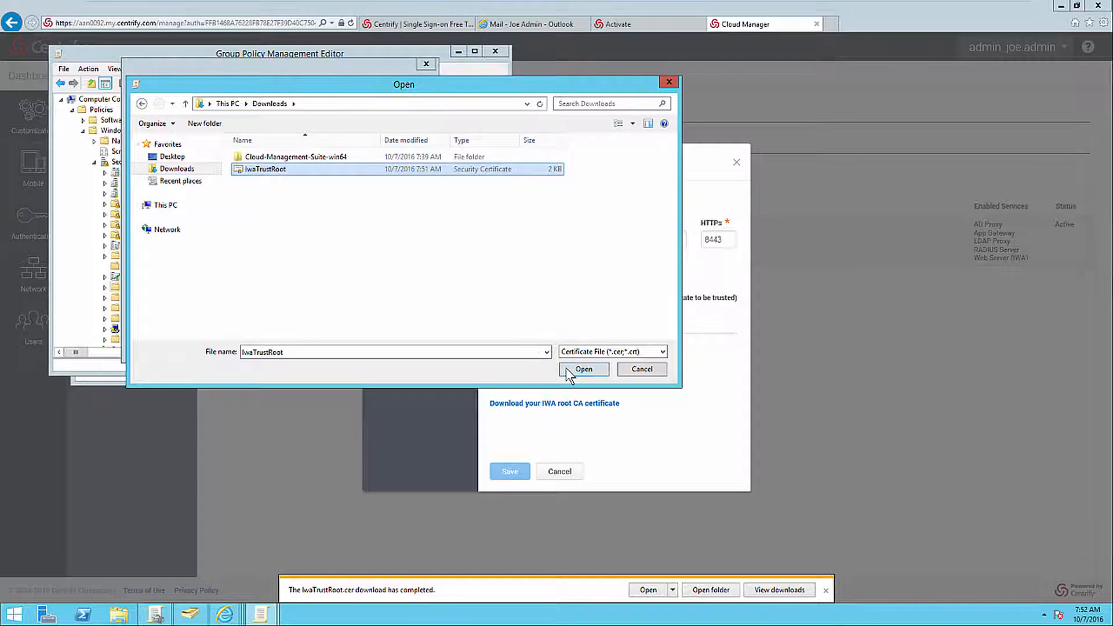
{"action": "left_click", "coordinate": [584, 368]}
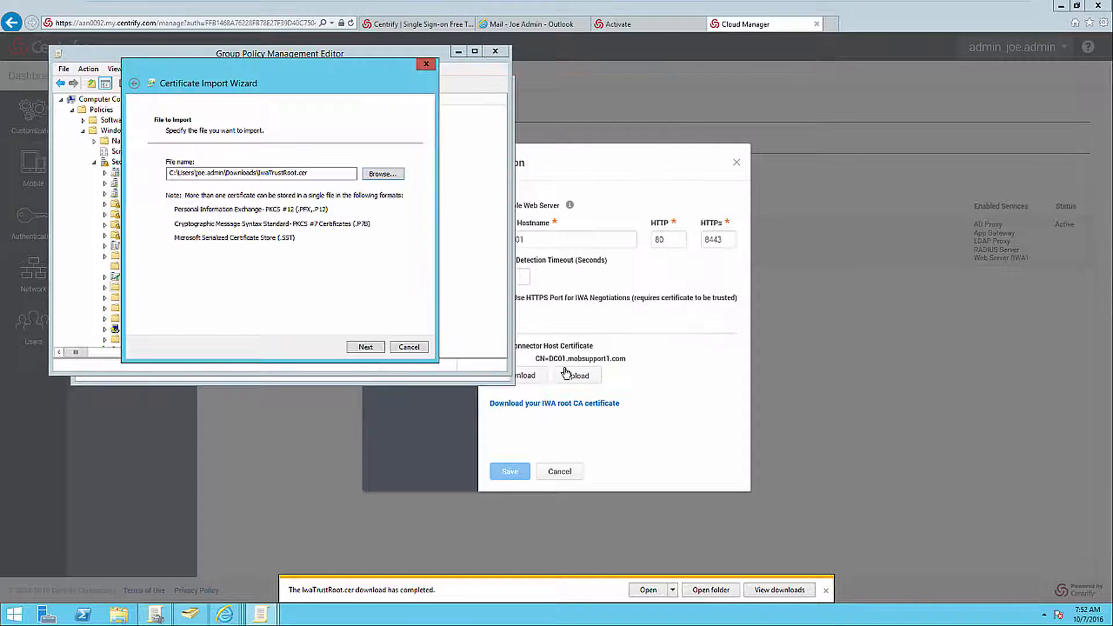
{"action": "left_click", "coordinate": [377, 347]}
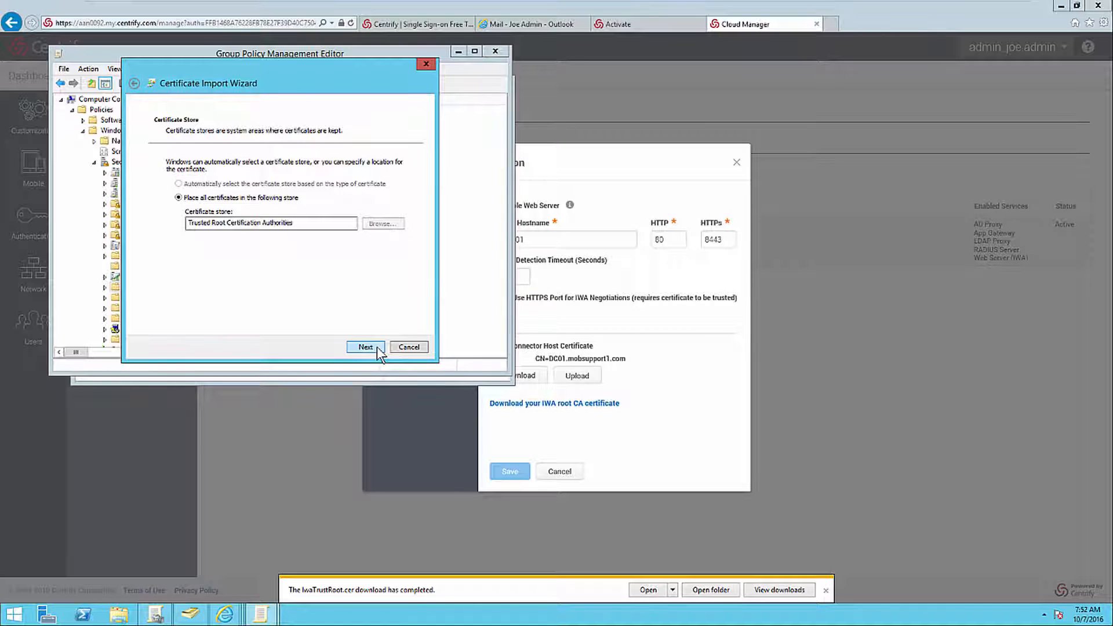
{"action": "left_click", "coordinate": [377, 347]}
{"action": "left_click", "coordinate": [377, 347]}
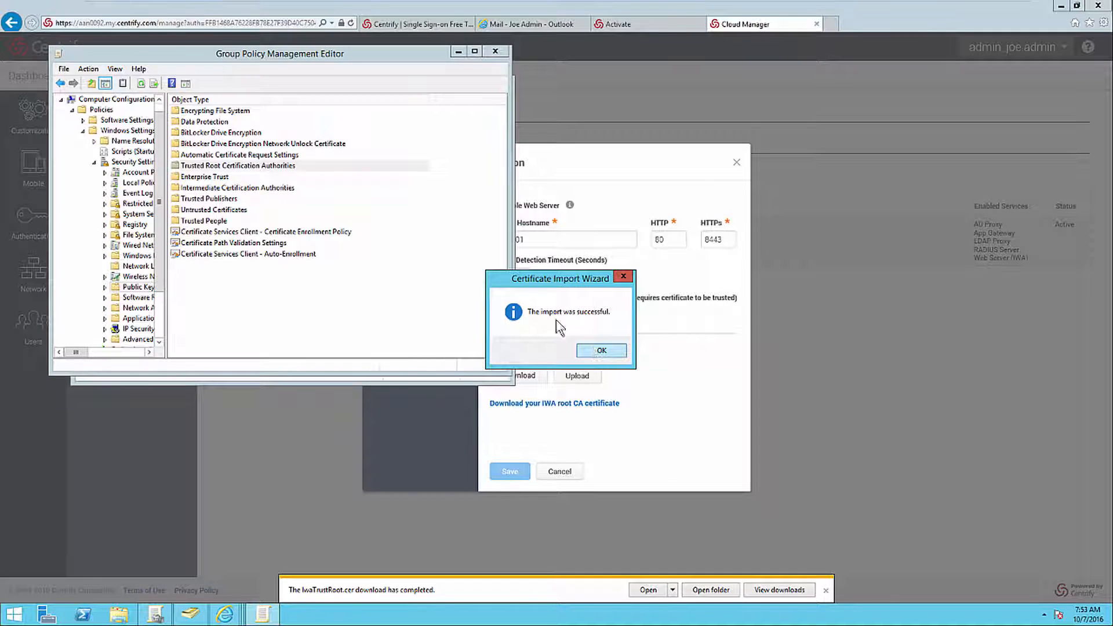
{"action": "left_click", "coordinate": [592, 348]}
{"action": "double_click", "coordinate": [250, 166]}
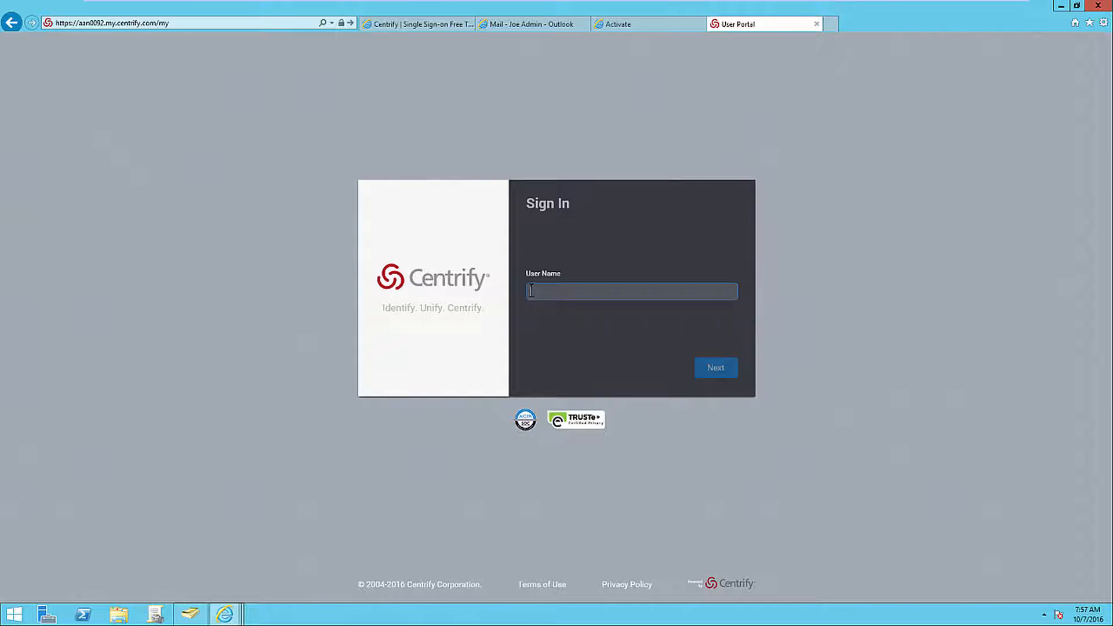
Sign in to the Centrify User Portal with the Active Directory user's name and password, and open the account options.
{"action": "left_click", "coordinate": [701, 371]}
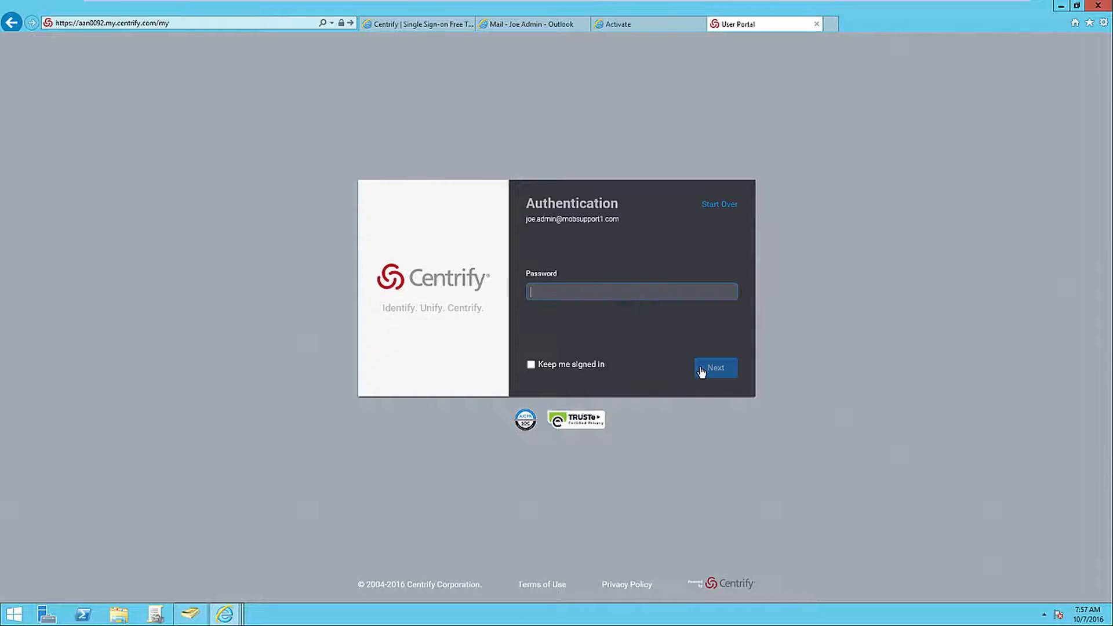
{"action": "key", "text": "ctrl+v"}
{"action": "left_click", "coordinate": [701, 369]}
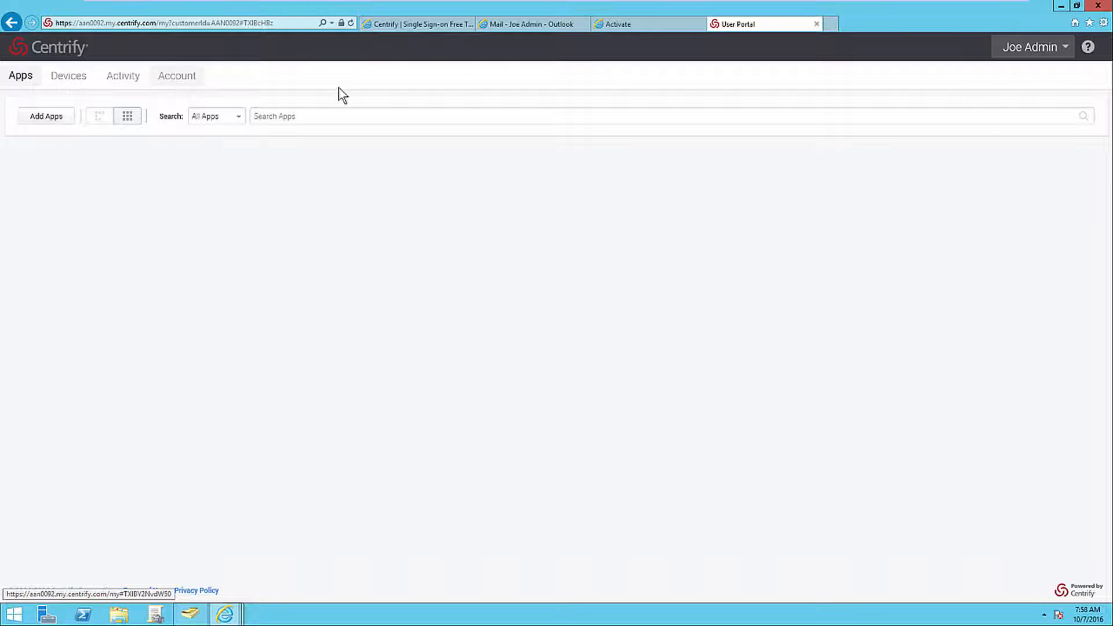
{"action": "left_click", "coordinate": [1062, 52]}
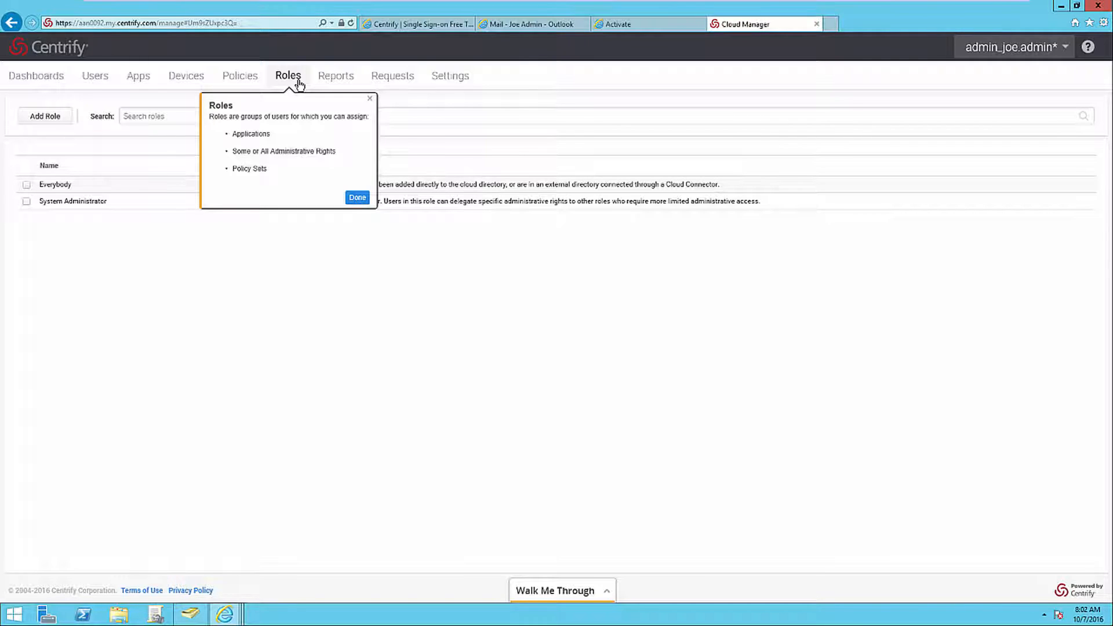
Dismiss the Roles tip, add the Domain Admins group as a member of the System Administrator role, and save the role.
{"action": "left_click", "coordinate": [370, 98]}
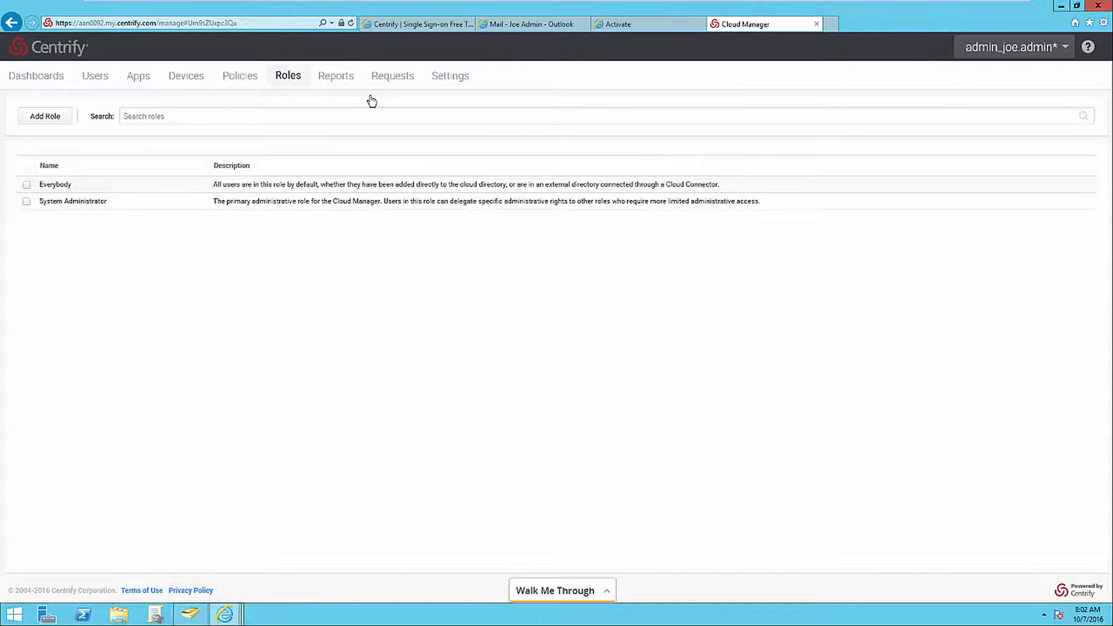
{"action": "left_click", "coordinate": [87, 200]}
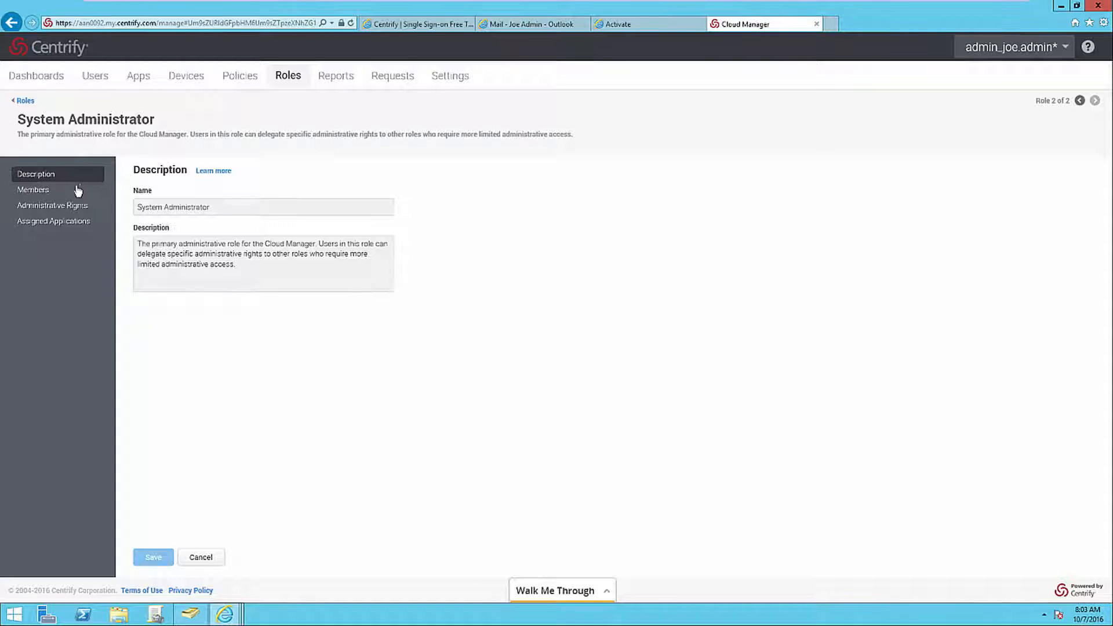
{"action": "left_click", "coordinate": [76, 192]}
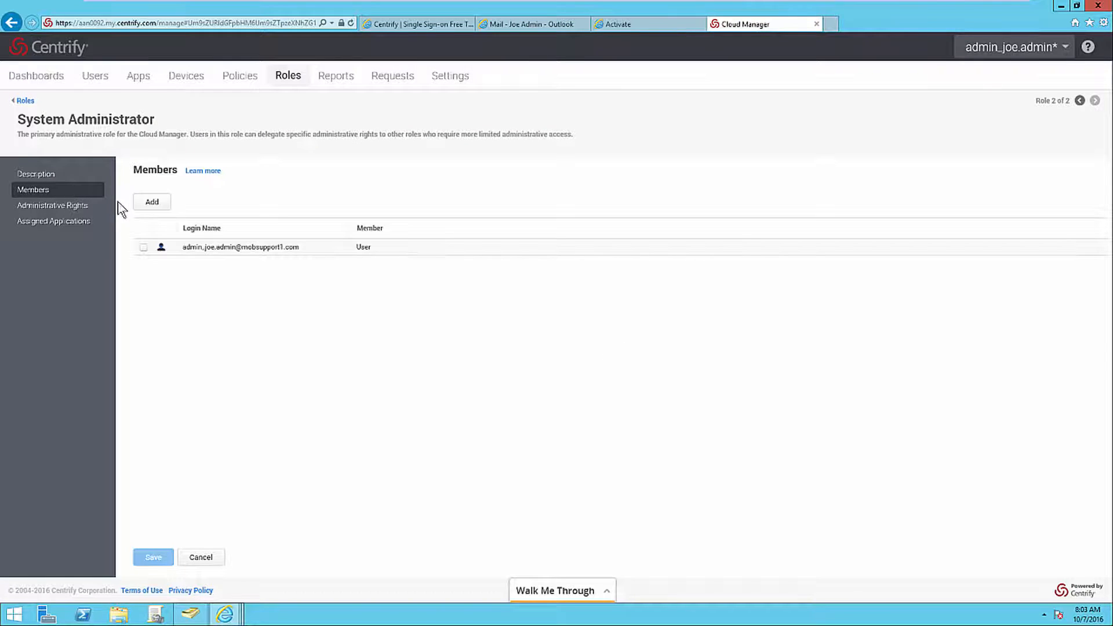
{"action": "left_click", "coordinate": [155, 203]}
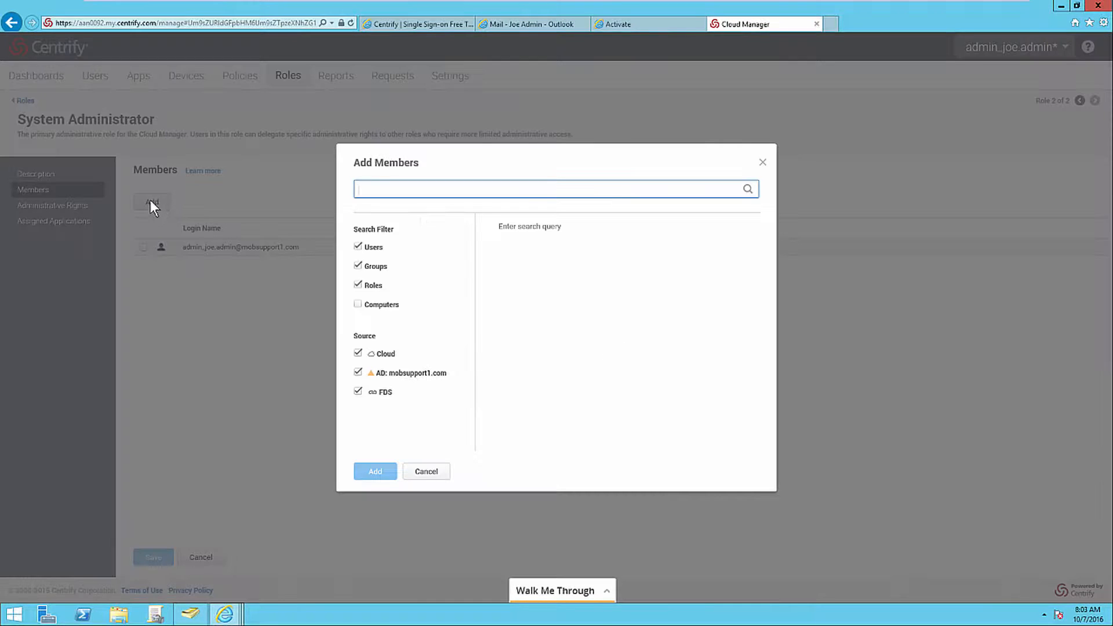
{"action": "type", "text": "domain"}
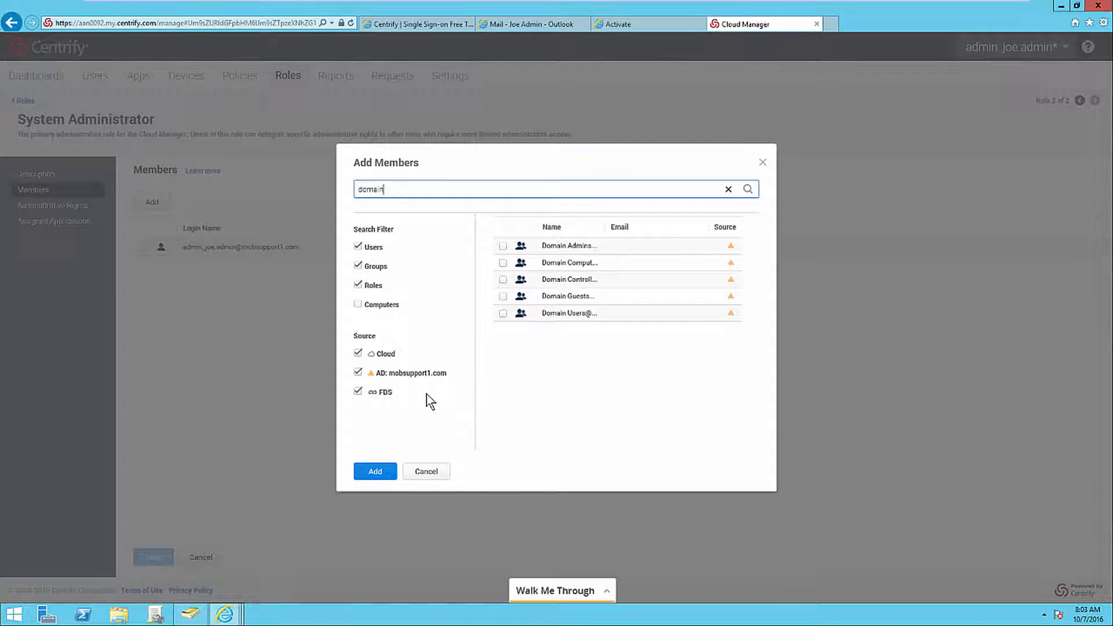
{"action": "left_click", "coordinate": [503, 247]}
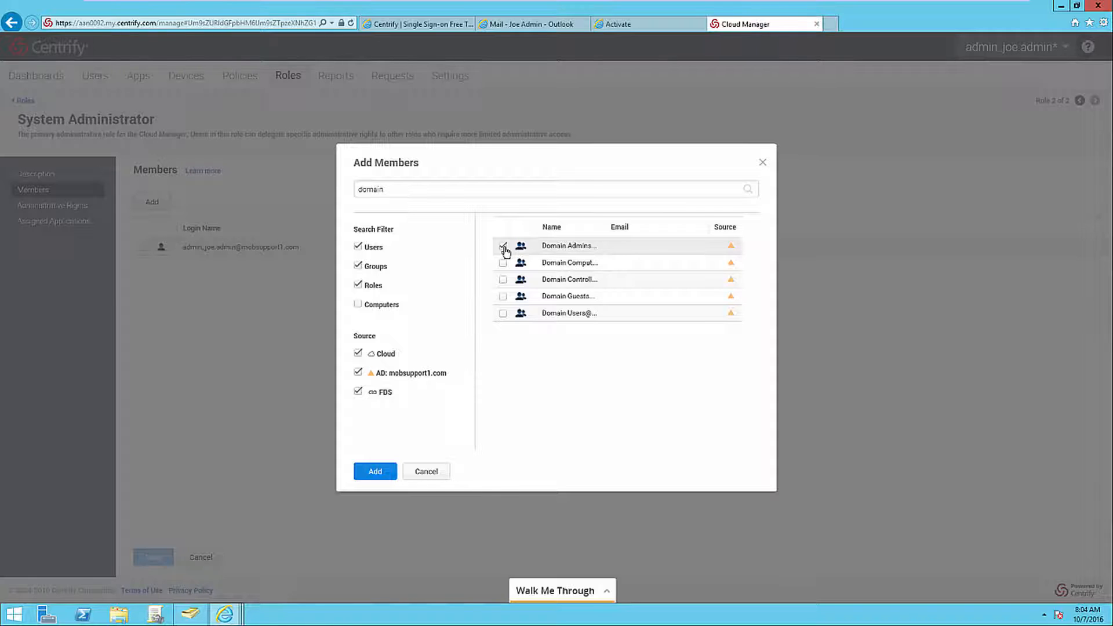
{"action": "left_click", "coordinate": [378, 470]}
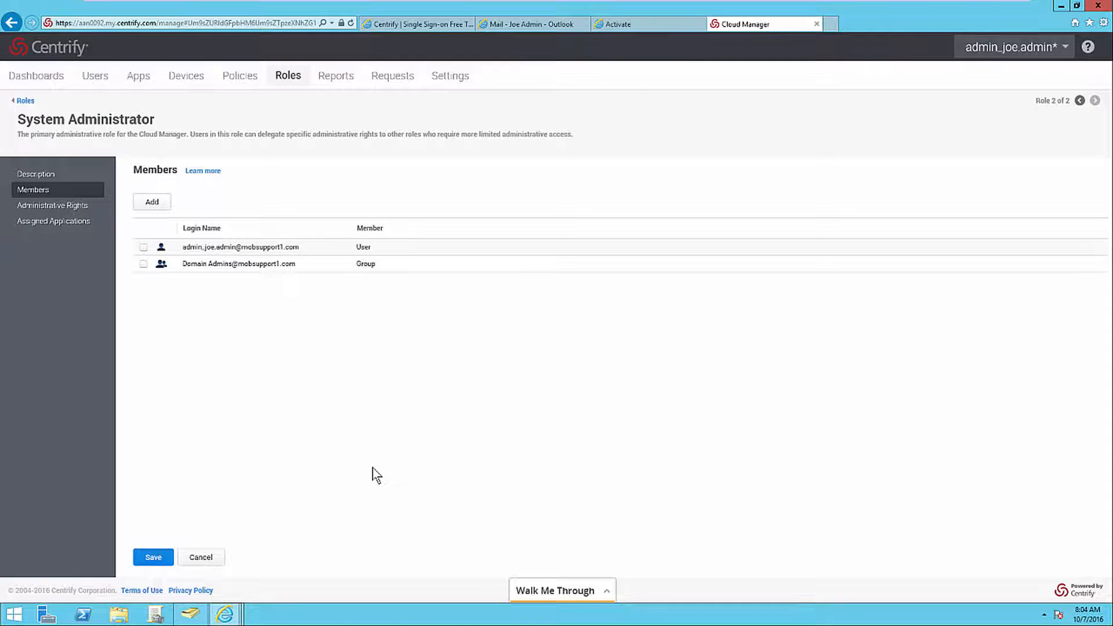
{"action": "left_click", "coordinate": [155, 557]}
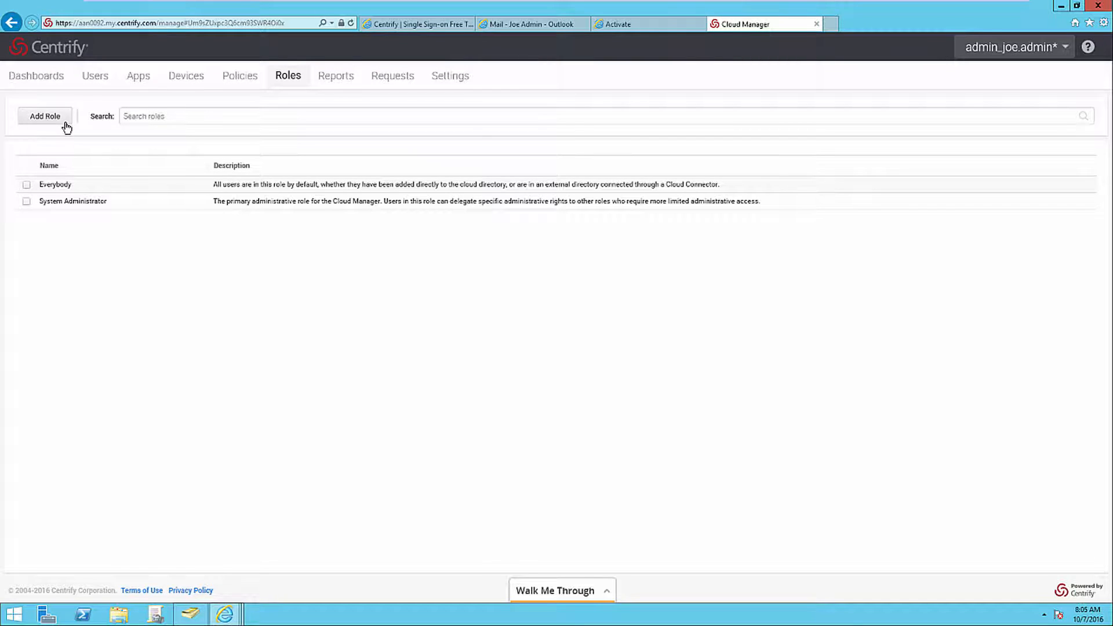
Create a role named Read-Only Administrator and assign it the Read Only System Administration right.
{"action": "left_click", "coordinate": [65, 121]}
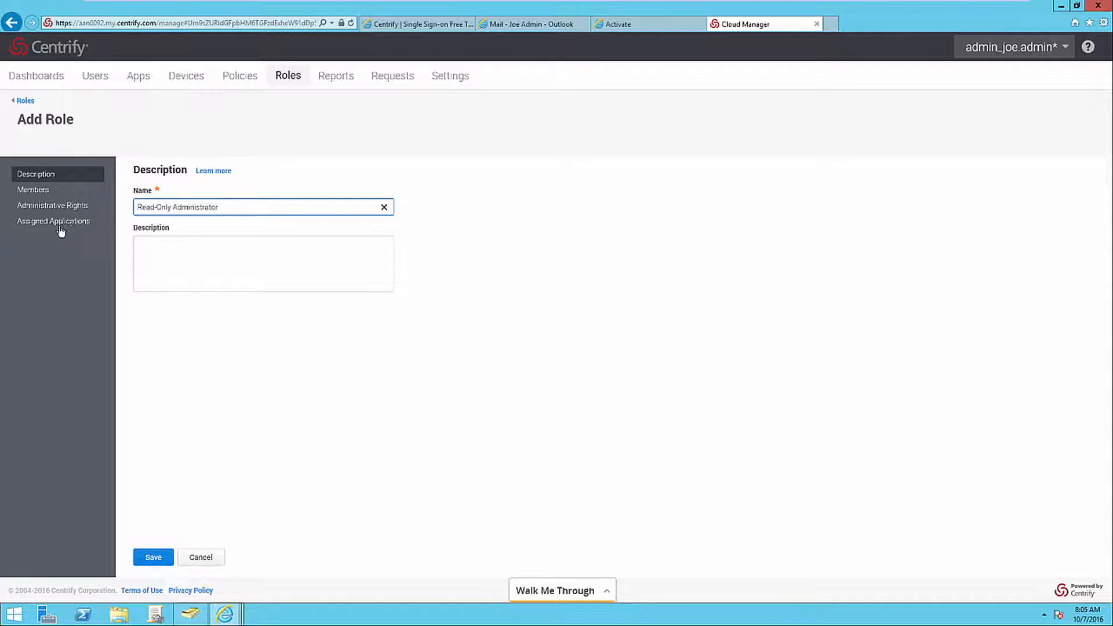
{"action": "left_click", "coordinate": [100, 209]}
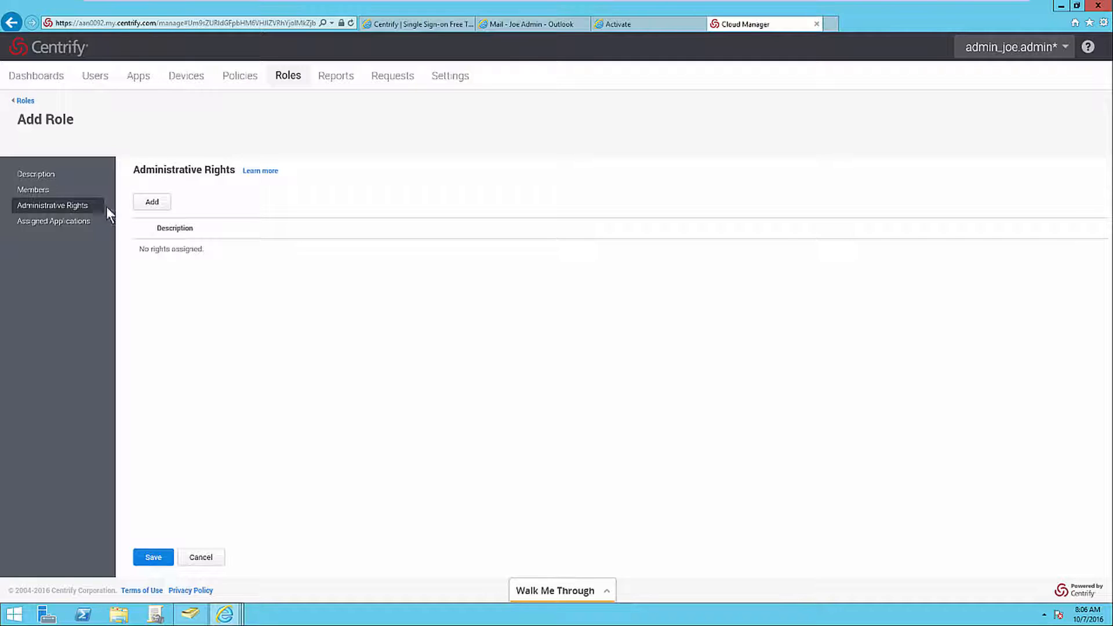
{"action": "left_click", "coordinate": [141, 209]}
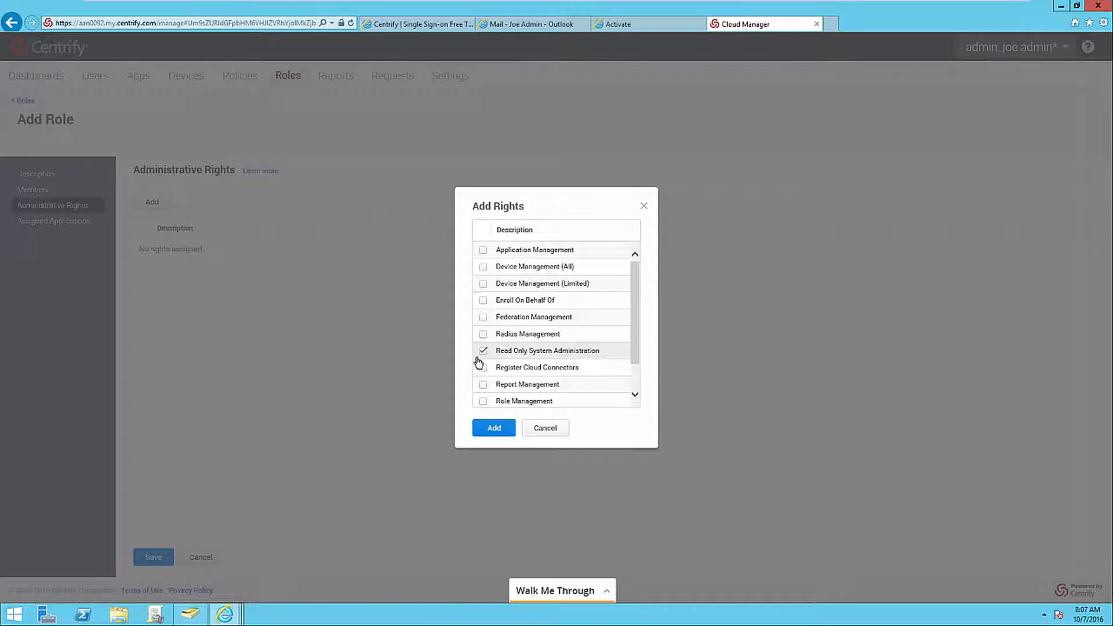
{"action": "left_click", "coordinate": [476, 424]}
Add the standard Active Directory user account as a member of the Read-Only Administrator role and save the role.
{"action": "left_click", "coordinate": [91, 192]}
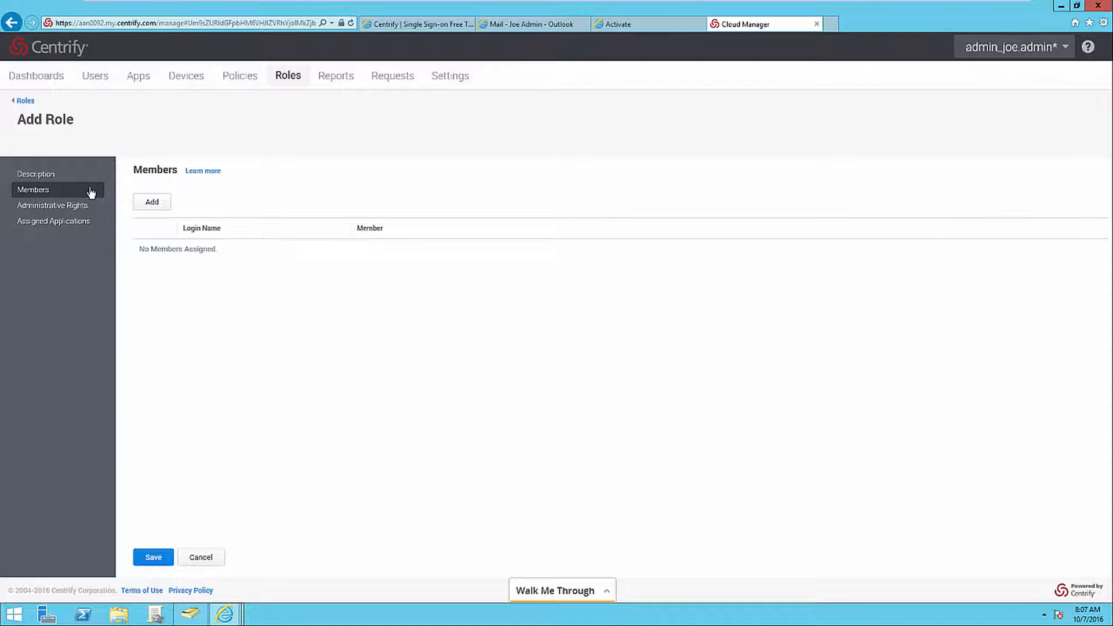
{"action": "left_click", "coordinate": [140, 207]}
{"action": "type", "text": "joe.user"}
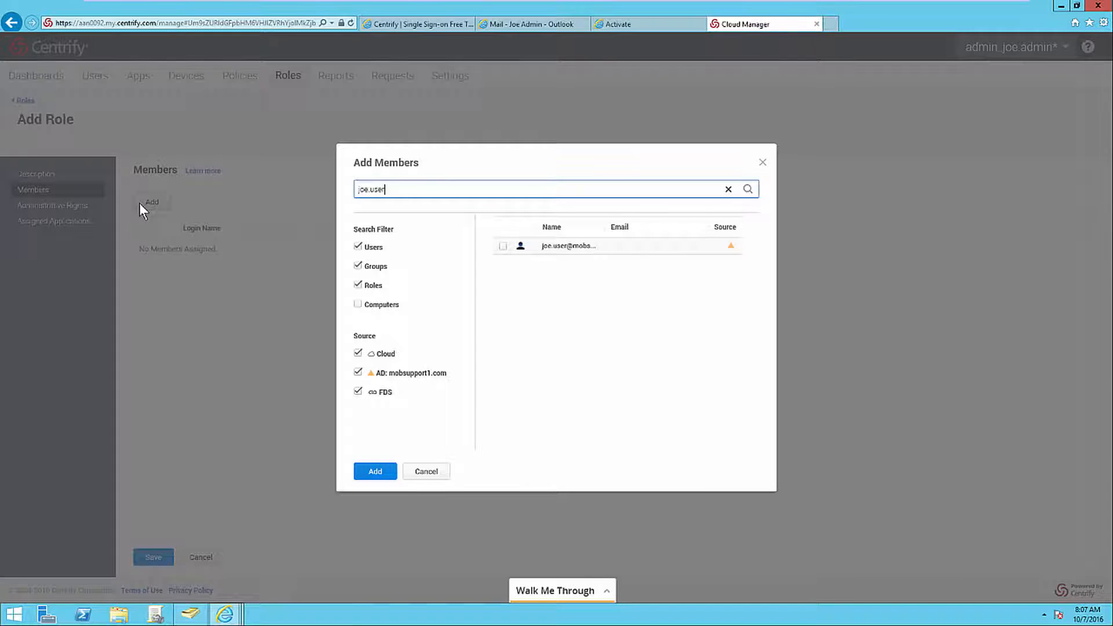
{"action": "left_click", "coordinate": [502, 246]}
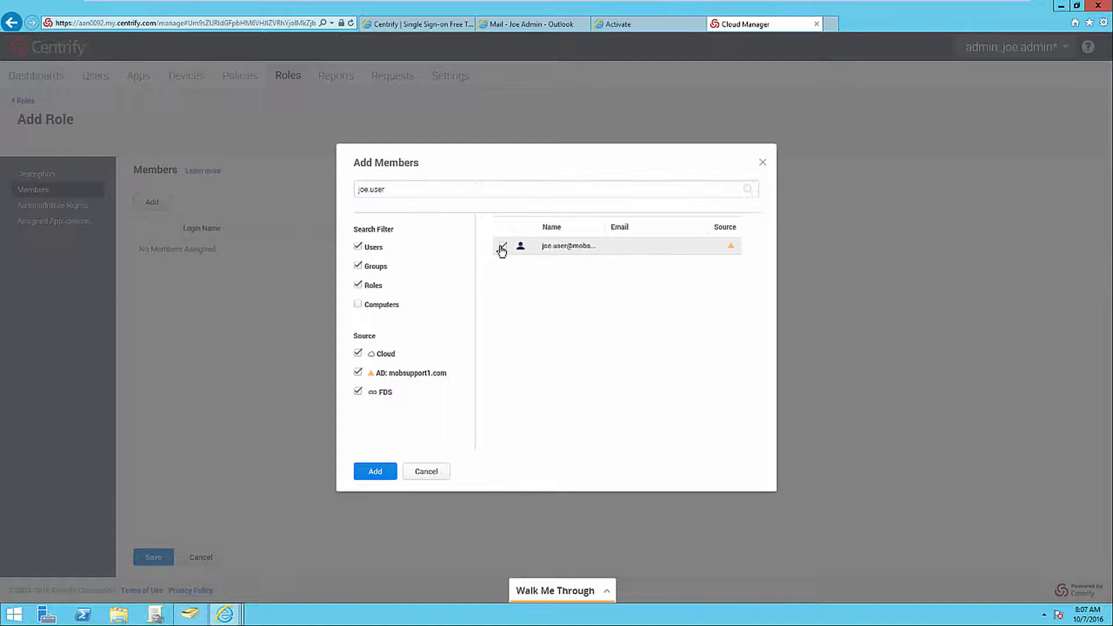
{"action": "left_click", "coordinate": [383, 471]}
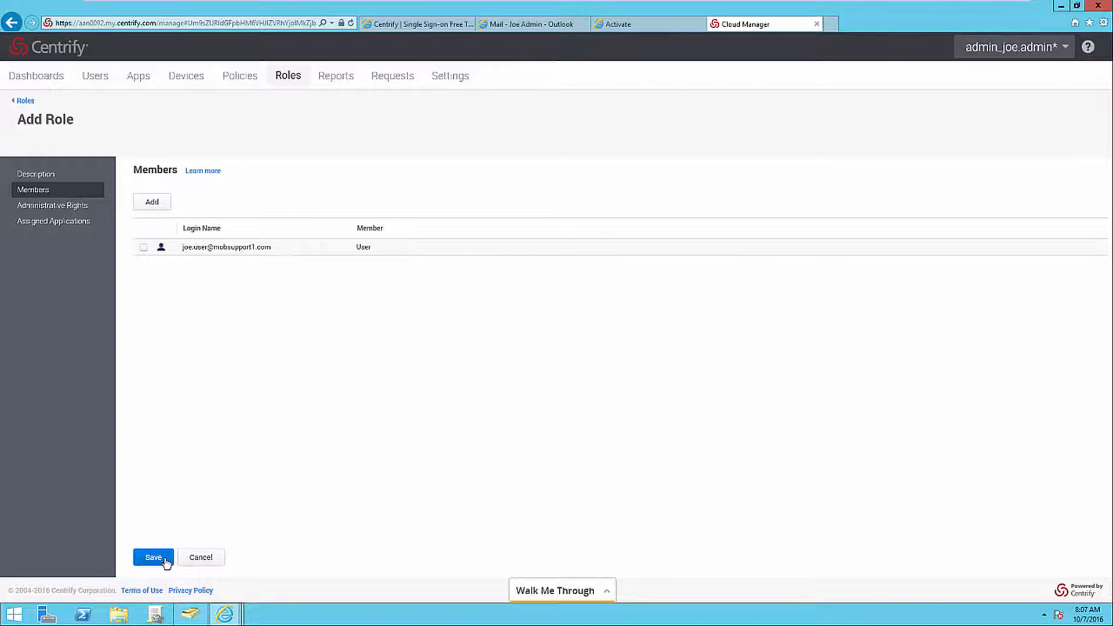
{"action": "left_click", "coordinate": [166, 561]}
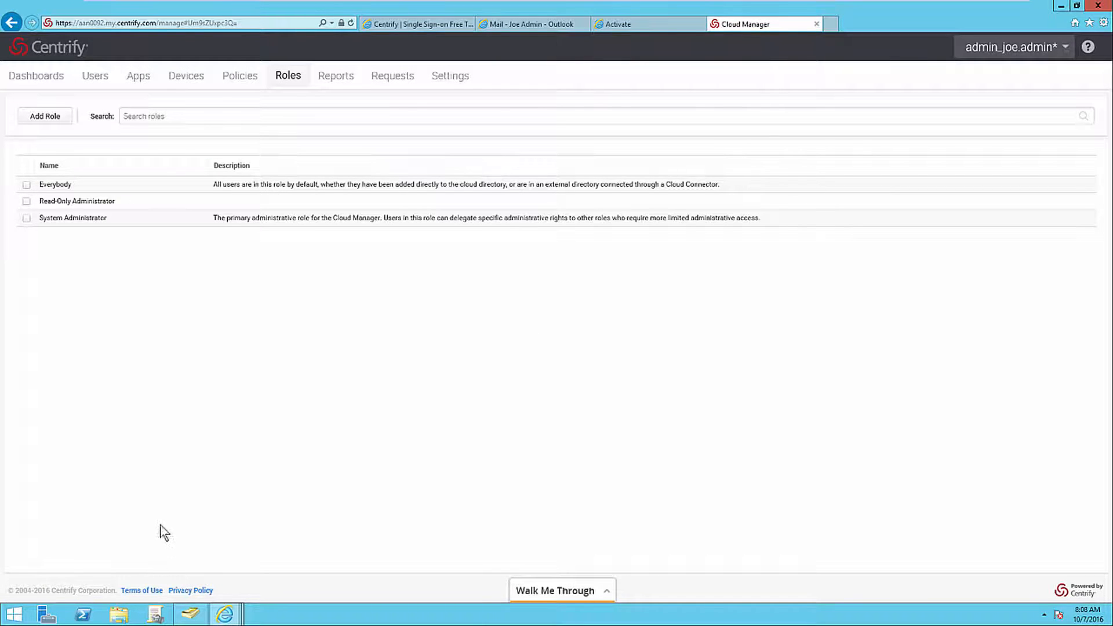
Start another new role and name it Office 365 Users.
{"action": "left_click", "coordinate": [61, 121]}
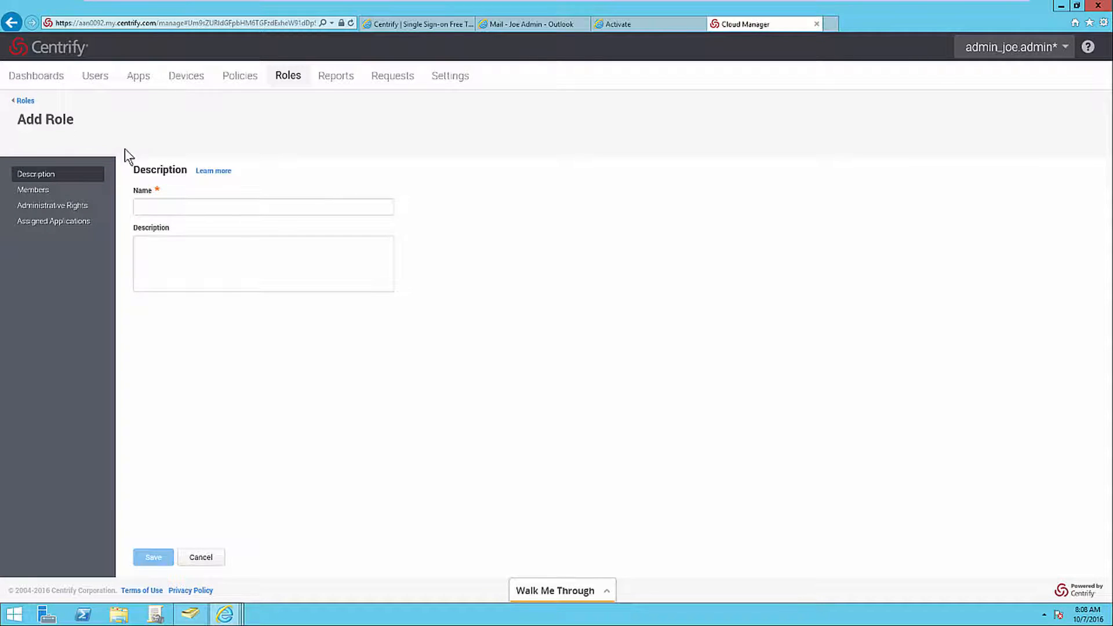
{"action": "left_click", "coordinate": [138, 204]}
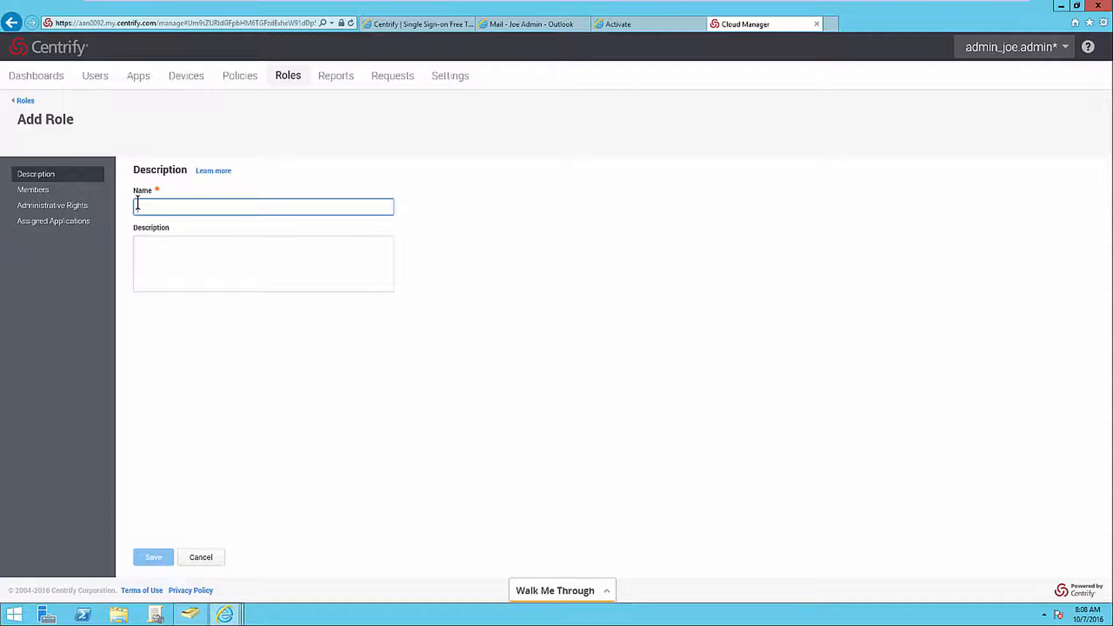
{"action": "type", "text": "Office 365"}
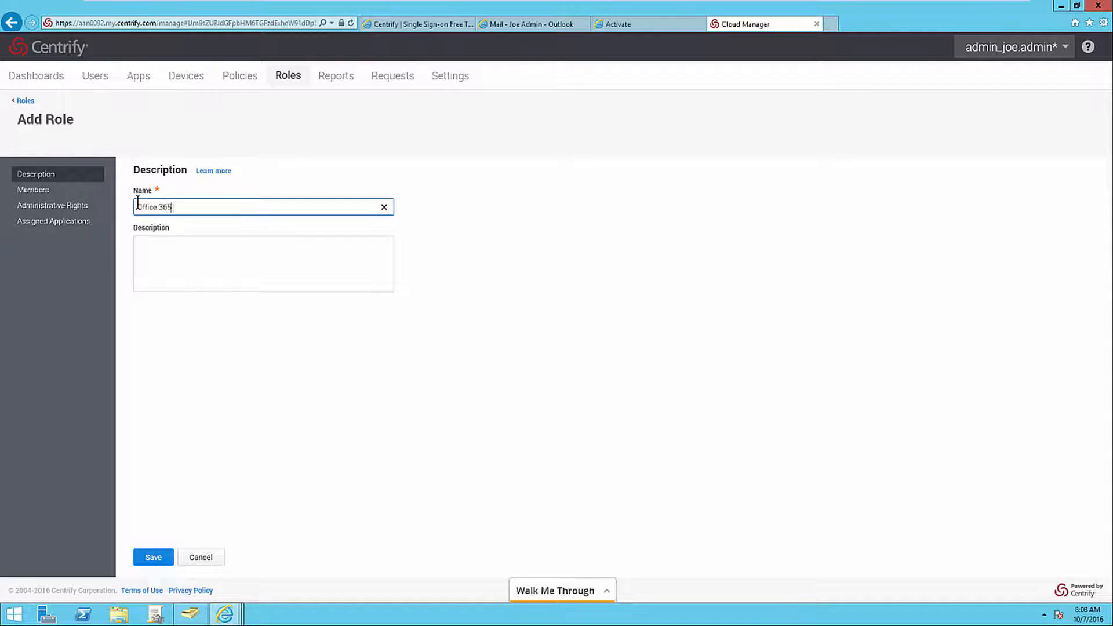
{"action": "type", "text": " Users"}
Add the Active Directory admin and standard user accounts as members of the Office 365 Users role and save it.
{"action": "left_click", "coordinate": [58, 192]}
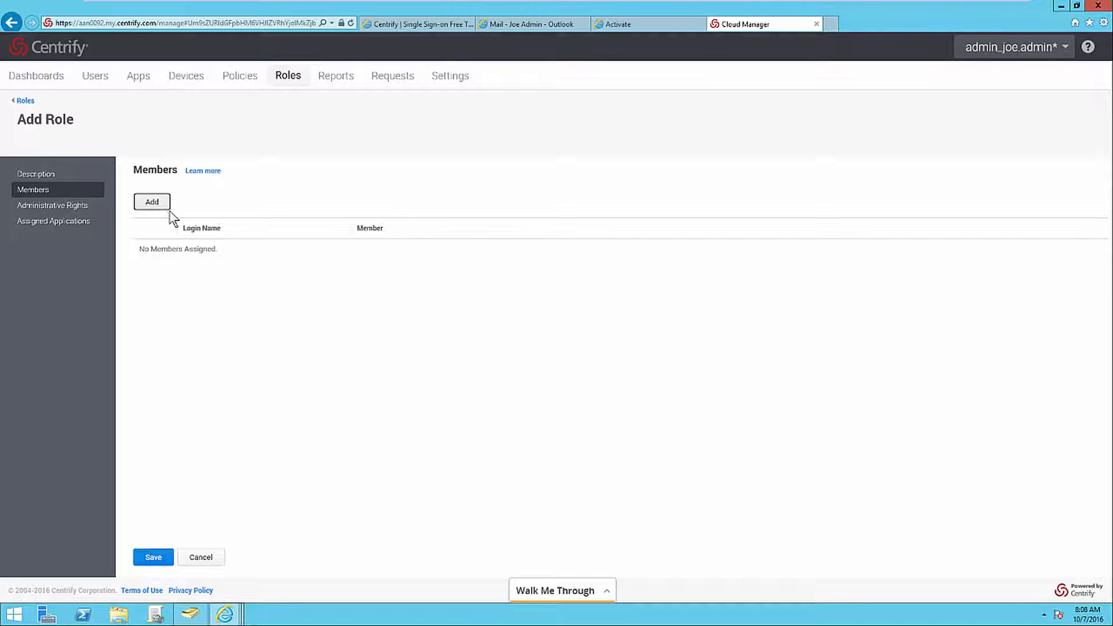
{"action": "left_click", "coordinate": [155, 202]}
{"action": "type", "text": "joe"}
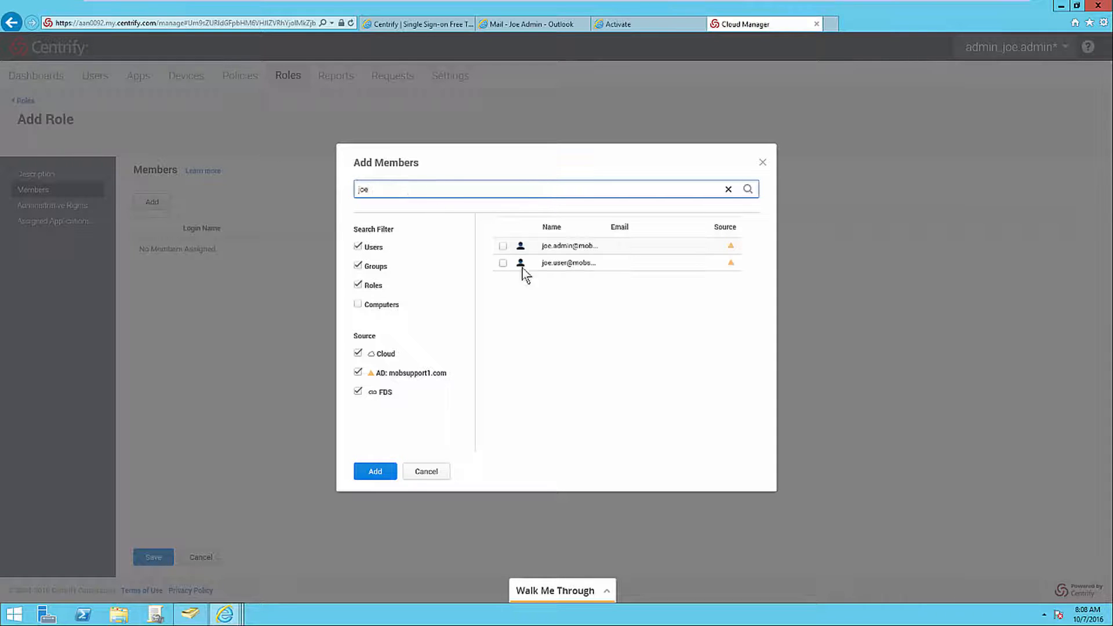
{"action": "left_click", "coordinate": [503, 247]}
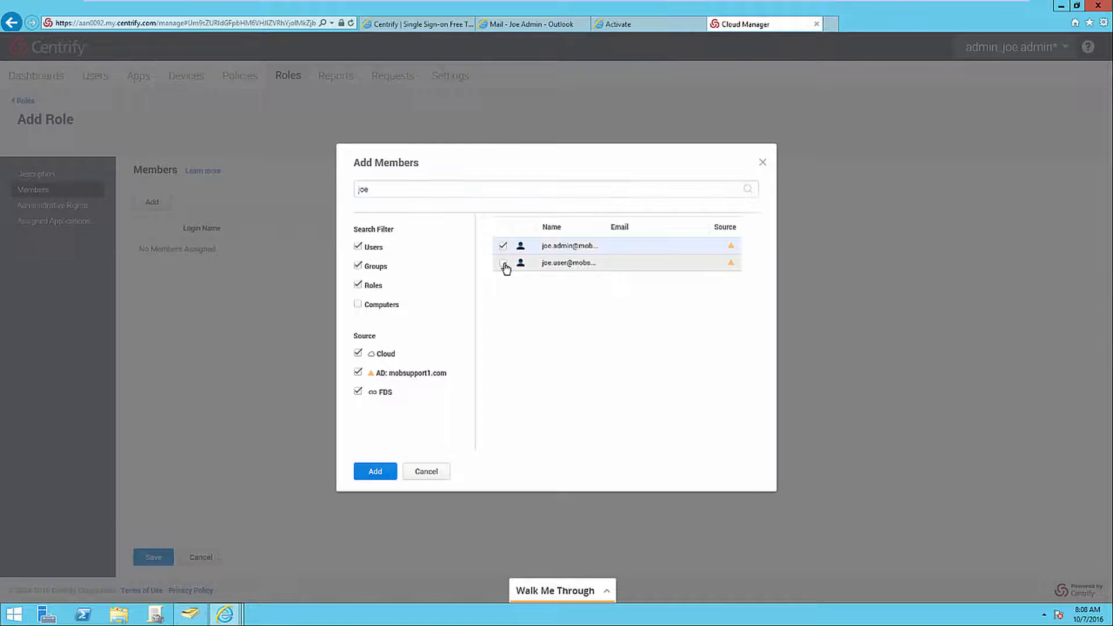
{"action": "left_click", "coordinate": [504, 264]}
{"action": "left_click", "coordinate": [385, 472]}
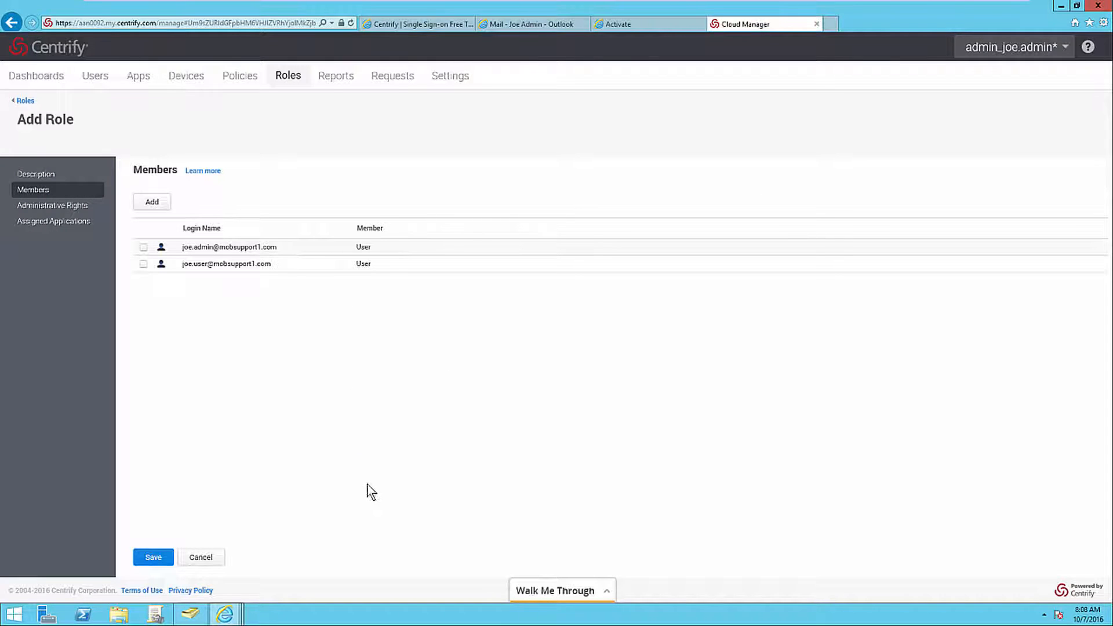
{"action": "left_click", "coordinate": [169, 556]}
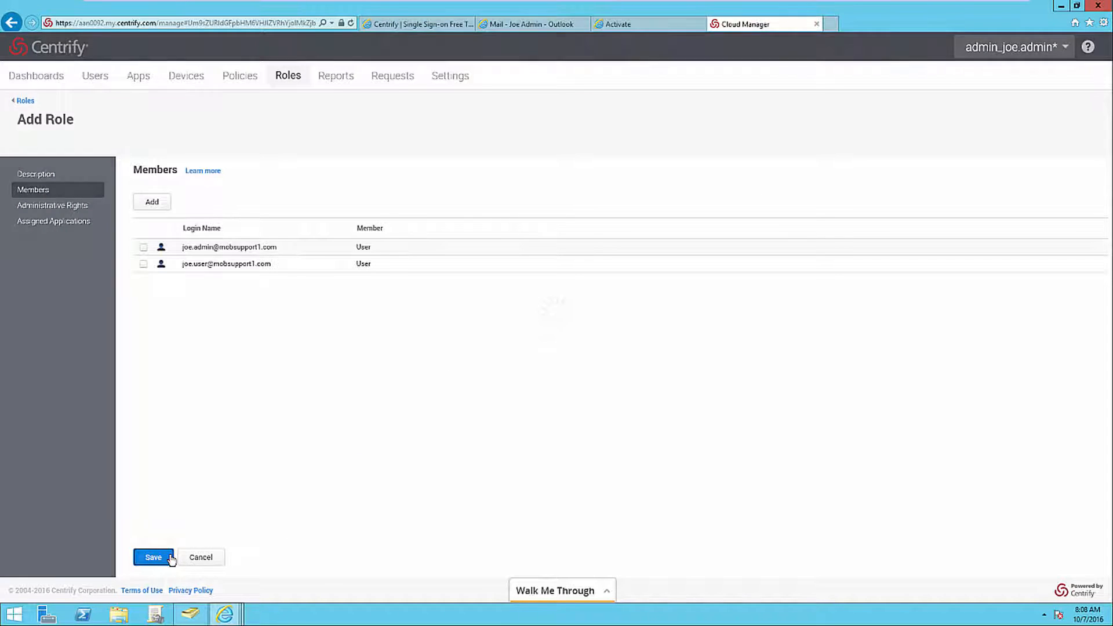
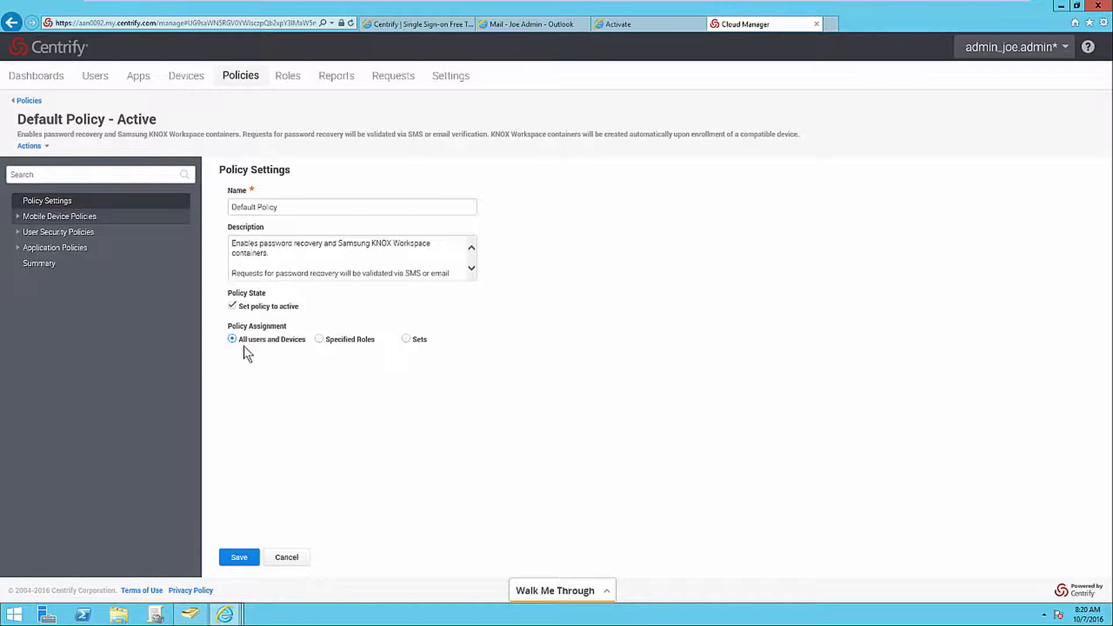
Change the Default Policy's assignment to Specified Roles and start adding a role to it.
{"action": "left_click", "coordinate": [320, 339]}
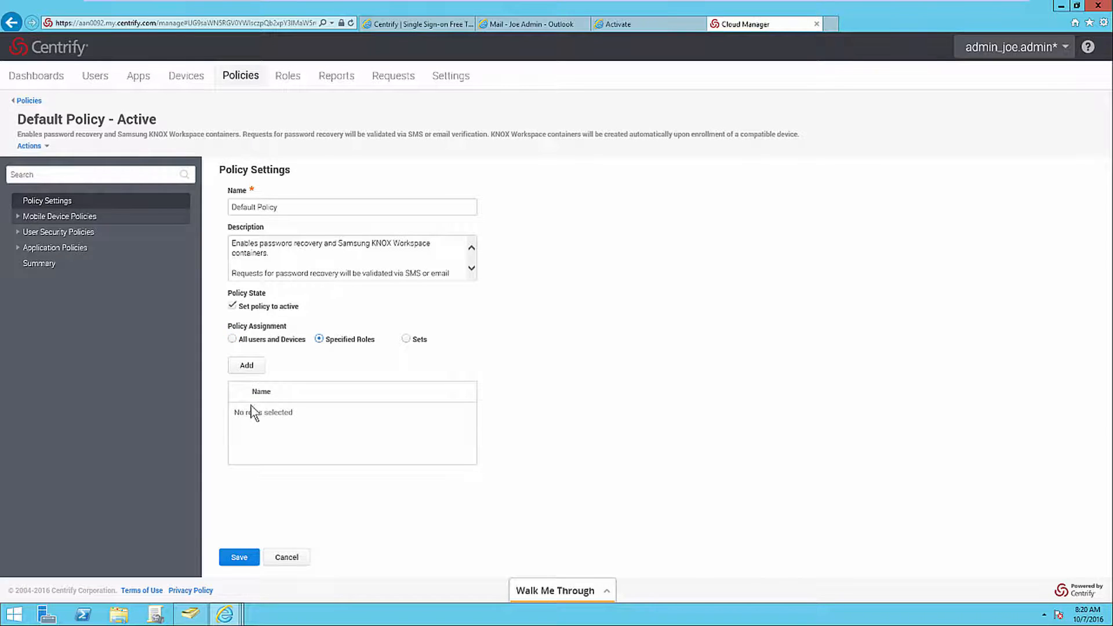
{"action": "left_click", "coordinate": [250, 370]}
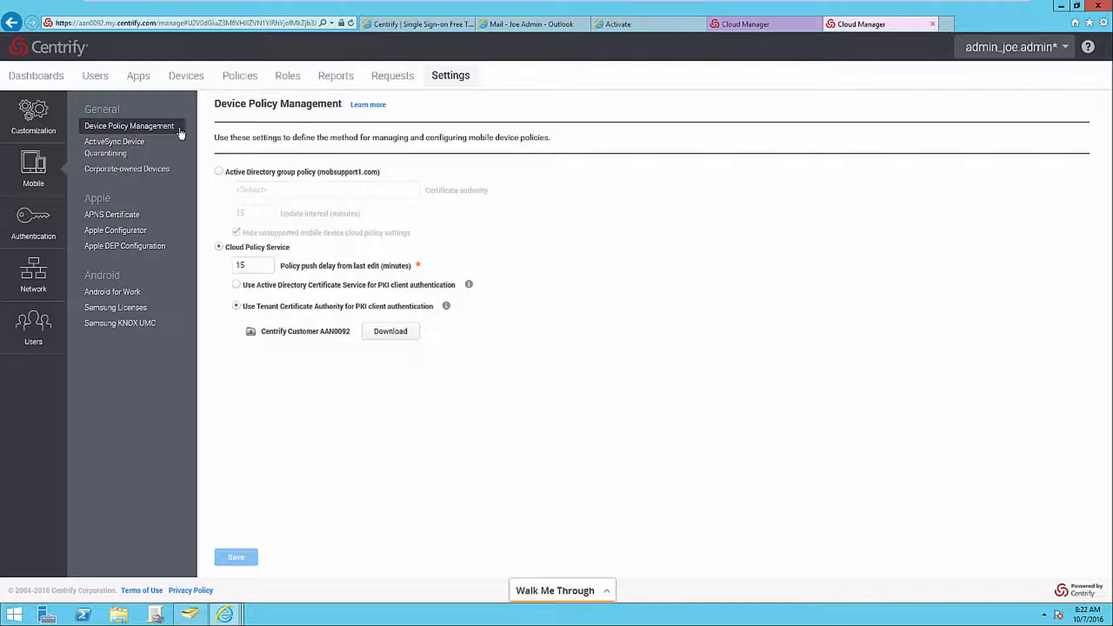
Try Active Directory group policy for device policy management, switch back to Cloud Policy Service, and return to the Default Policy.
{"action": "left_click", "coordinate": [219, 172]}
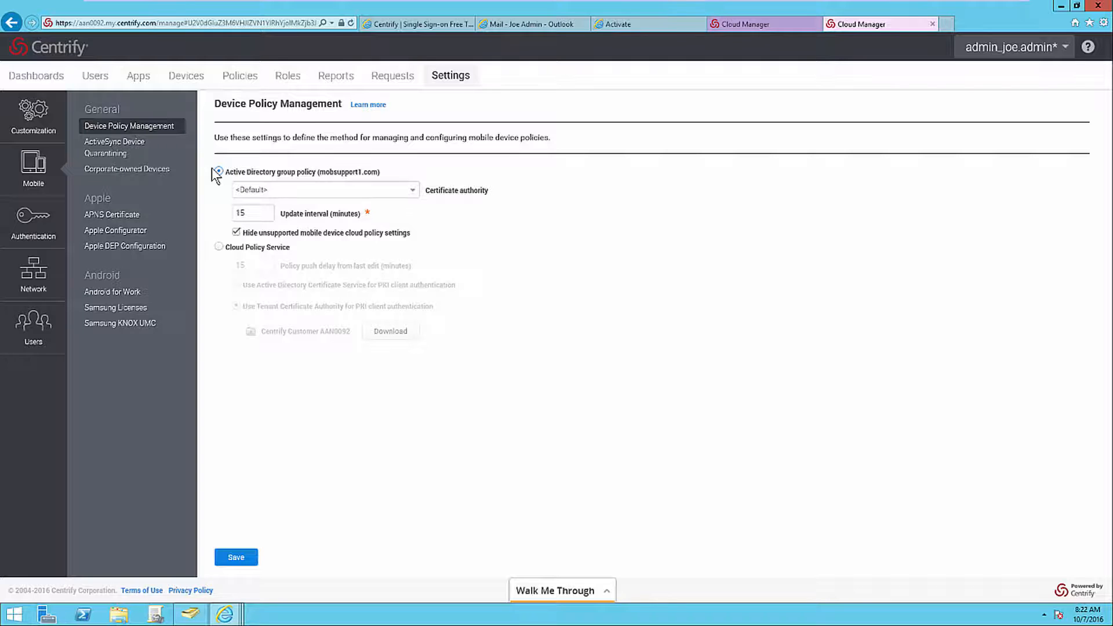
{"action": "left_click", "coordinate": [219, 247]}
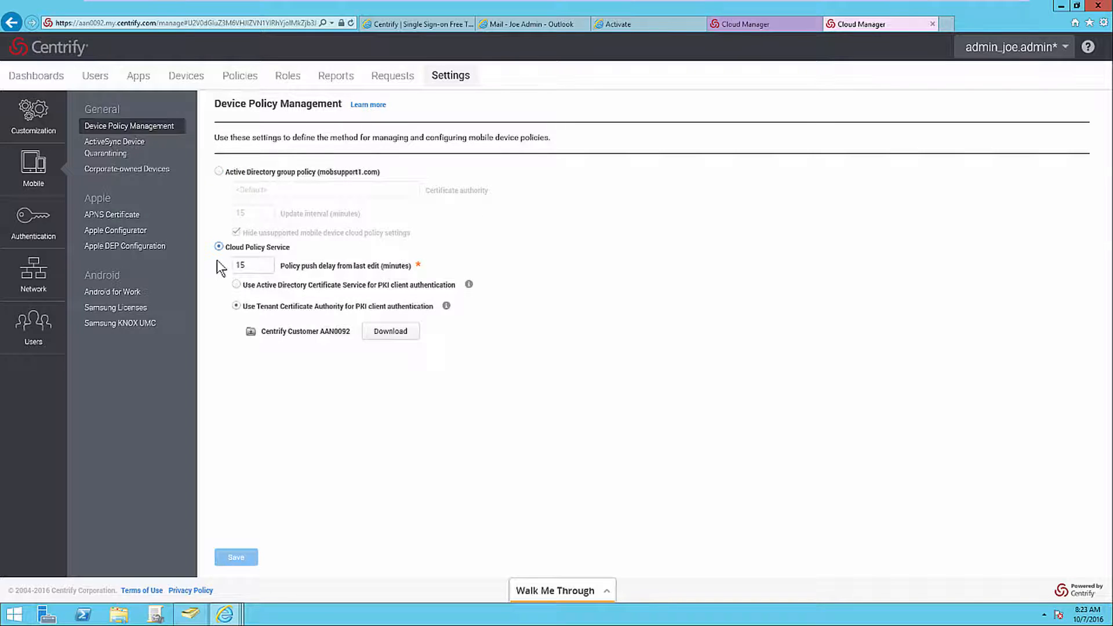
{"action": "key", "text": "ctrl+shift+Tab"}
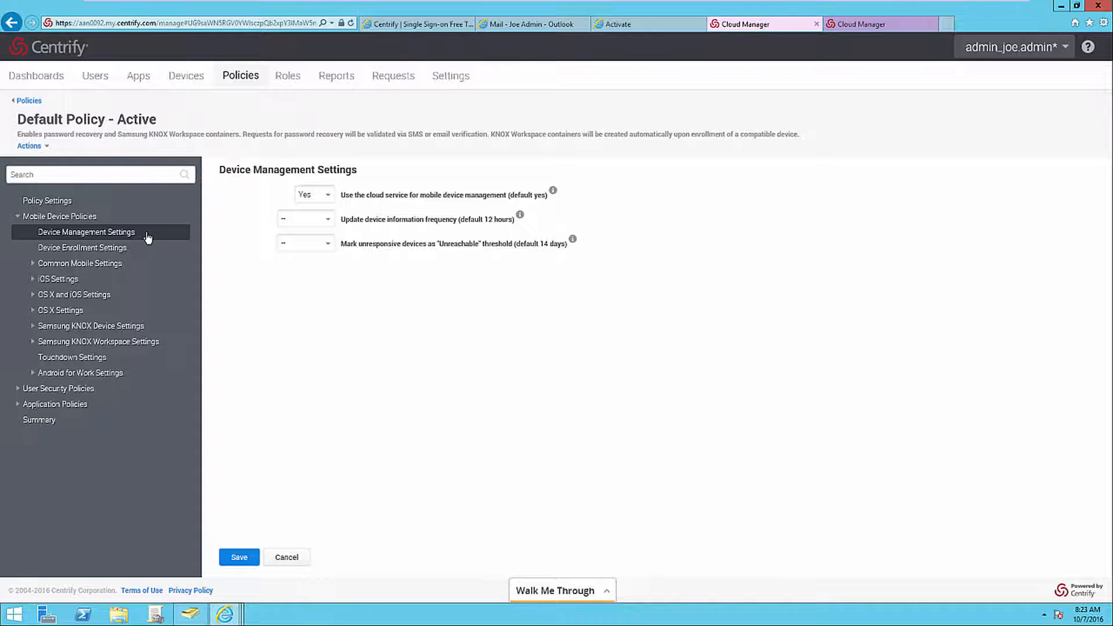
Try the different choices for using the cloud service for mobile device management in the Default Policy.
{"action": "left_click", "coordinate": [329, 197]}
{"action": "left_click", "coordinate": [321, 238]}
{"action": "left_click", "coordinate": [330, 201]}
{"action": "left_click", "coordinate": [314, 211]}
{"action": "left_click", "coordinate": [328, 197]}
{"action": "left_click", "coordinate": [326, 205]}
Review the Default Policy's choices for permitting device enrollment and open its common mobile settings.
{"action": "left_click", "coordinate": [150, 249]}
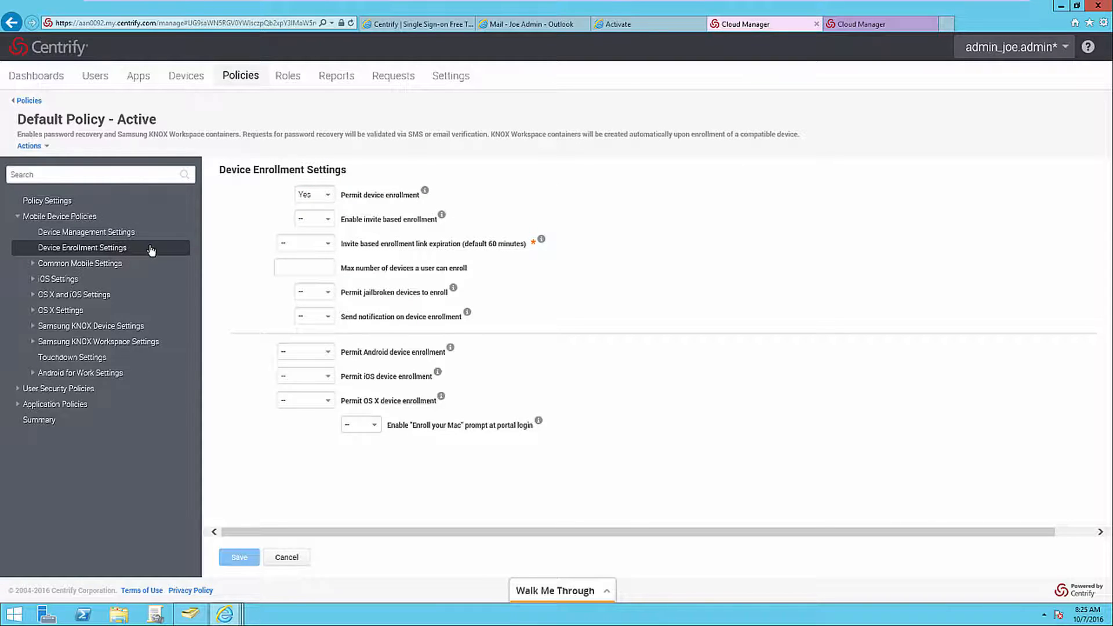
{"action": "left_click", "coordinate": [328, 196]}
{"action": "left_click", "coordinate": [329, 196]}
{"action": "left_click", "coordinate": [138, 264]}
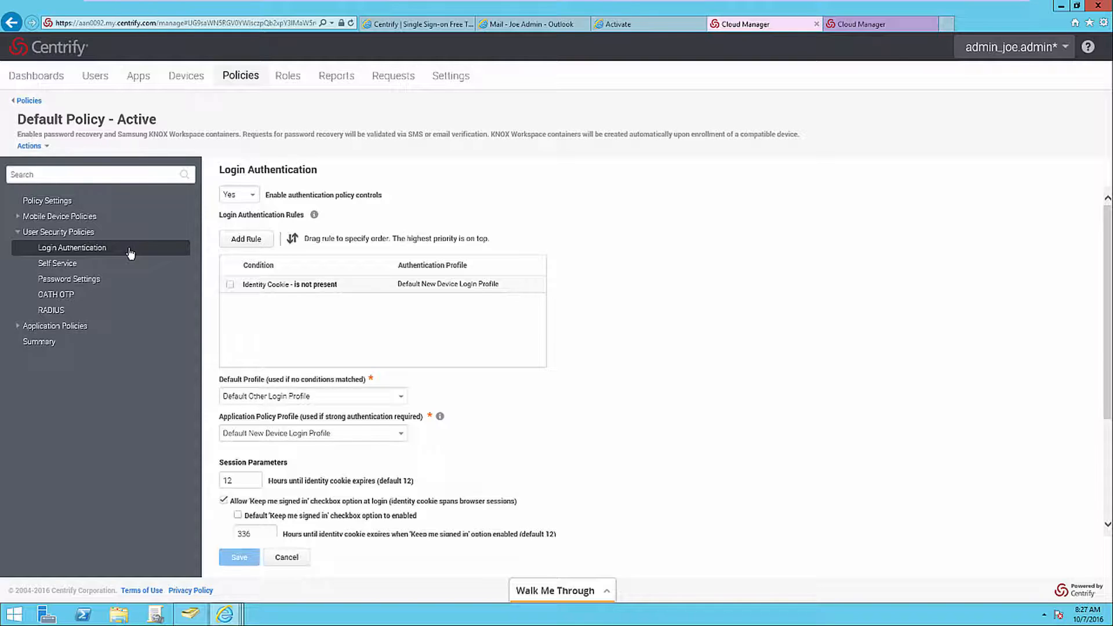
Set up an authentication profile named Password Only with Password, Phone call and Text message (SMS) confirmation code as Challenge 1 mechanisms.
{"action": "key", "text": "ctrl+Tab"}
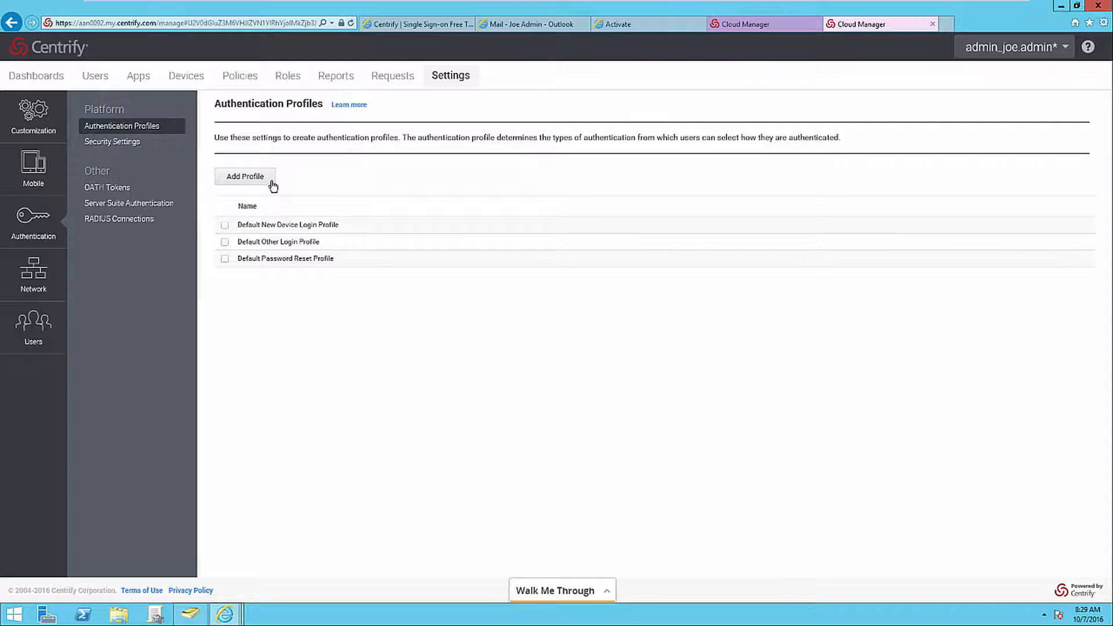
{"action": "left_click", "coordinate": [272, 185]}
{"action": "type", "text": "Password Only"}
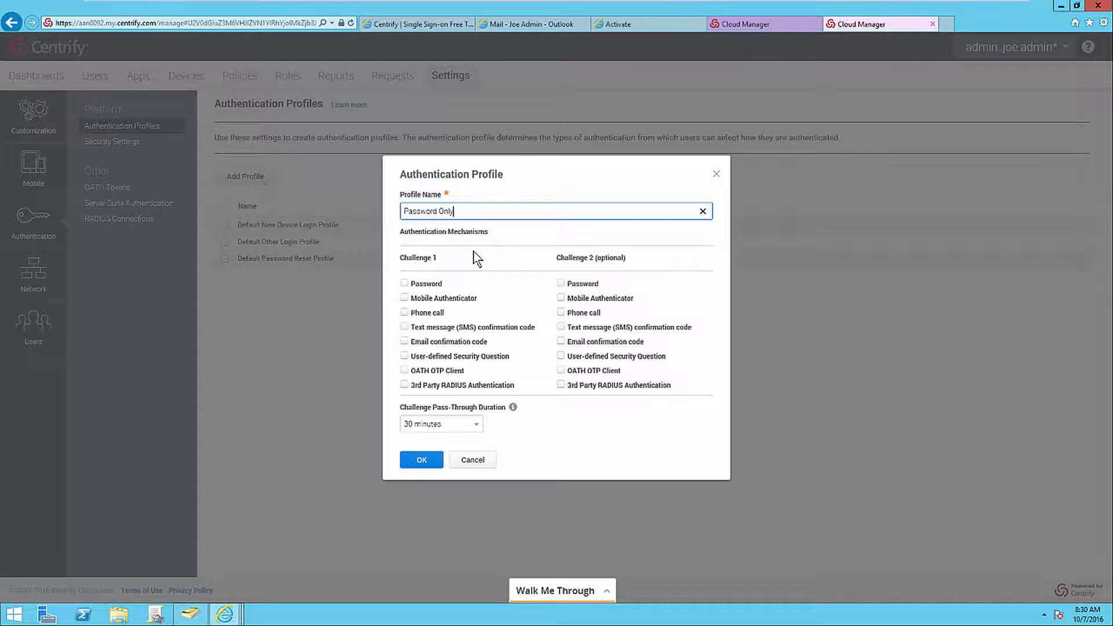
{"action": "left_click", "coordinate": [405, 283]}
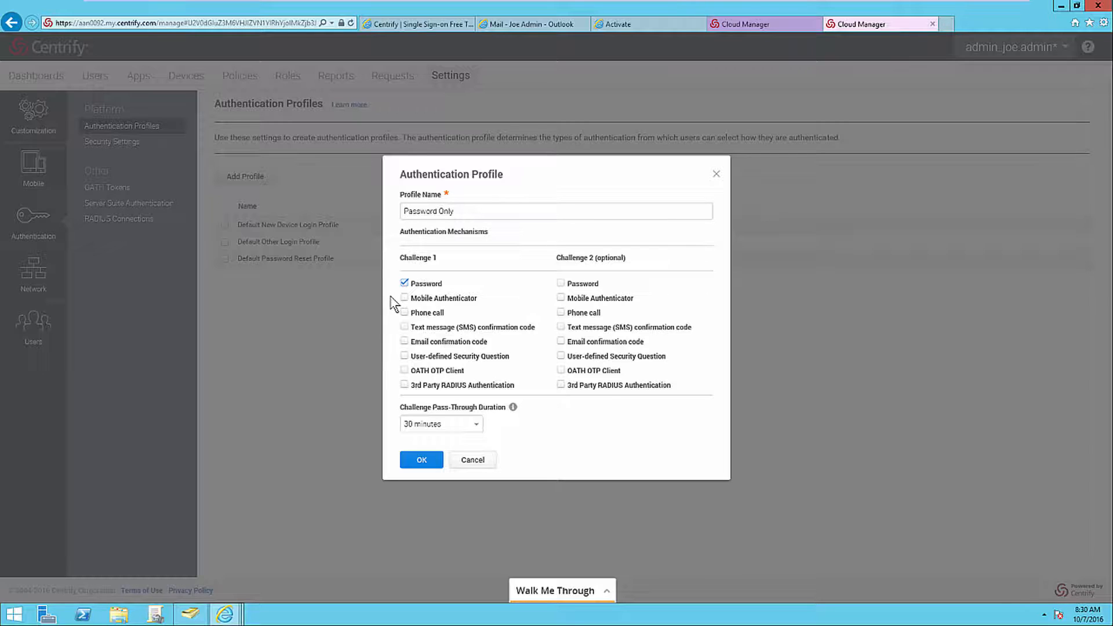
{"action": "left_click", "coordinate": [404, 313]}
{"action": "left_click", "coordinate": [404, 326]}
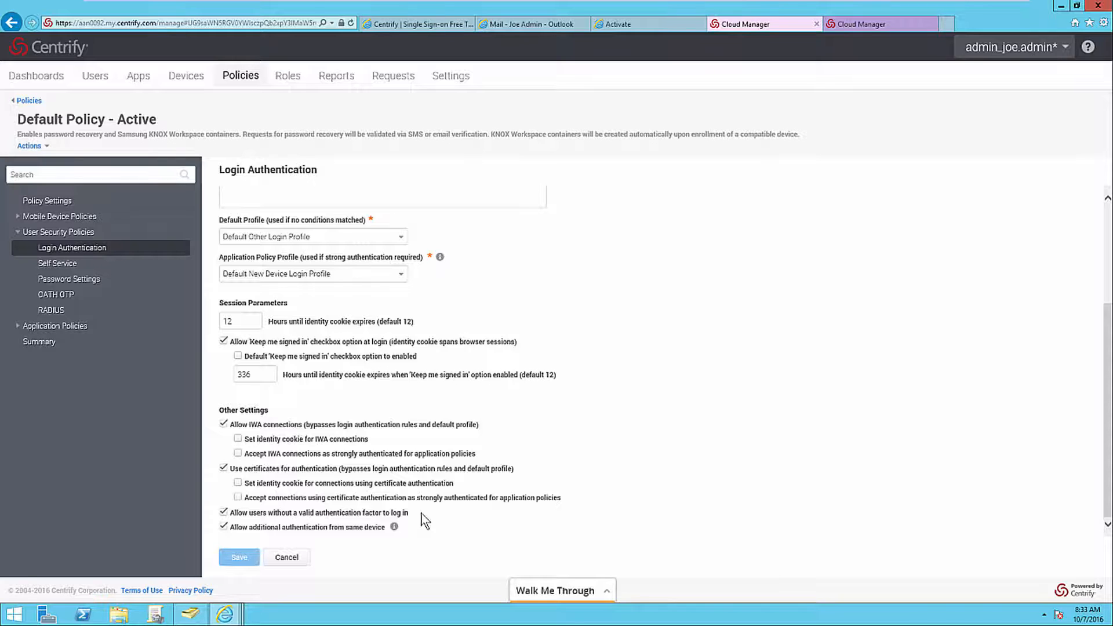
Review the Default Policy's login authentication settings and the choices for enabling authentication policy controls.
{"action": "scroll", "coordinate": [257, 200], "scroll_direction": "up", "scroll_amount": 3}
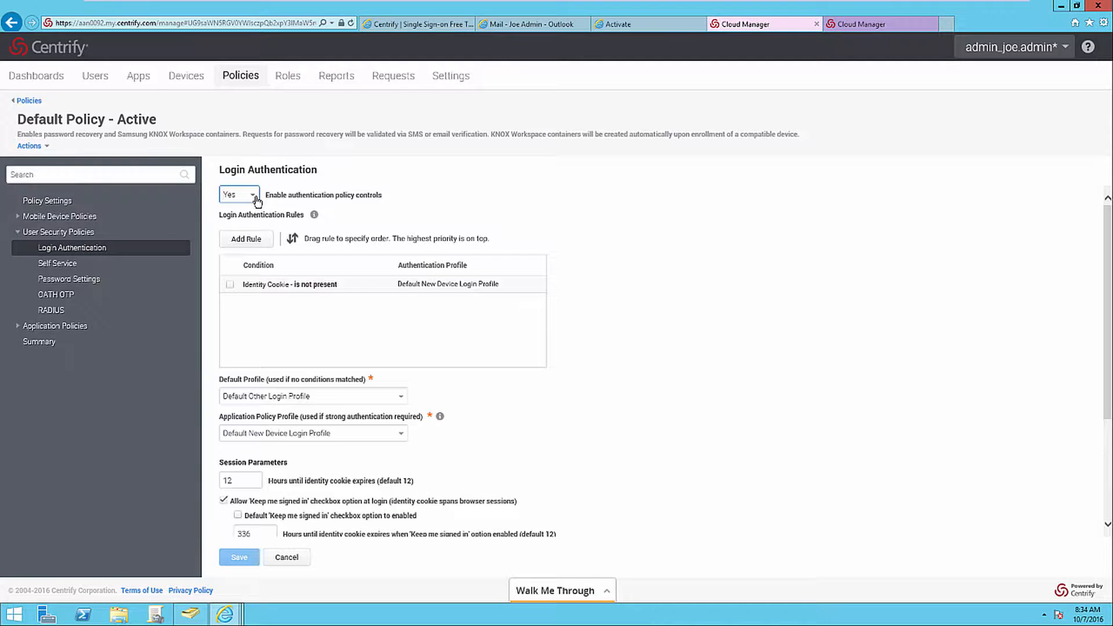
{"action": "left_click", "coordinate": [255, 196]}
Allow self-service password reset and account unlock for Active Directory users, using the cloud connector running on a privileged account.
{"action": "left_click", "coordinate": [87, 268]}
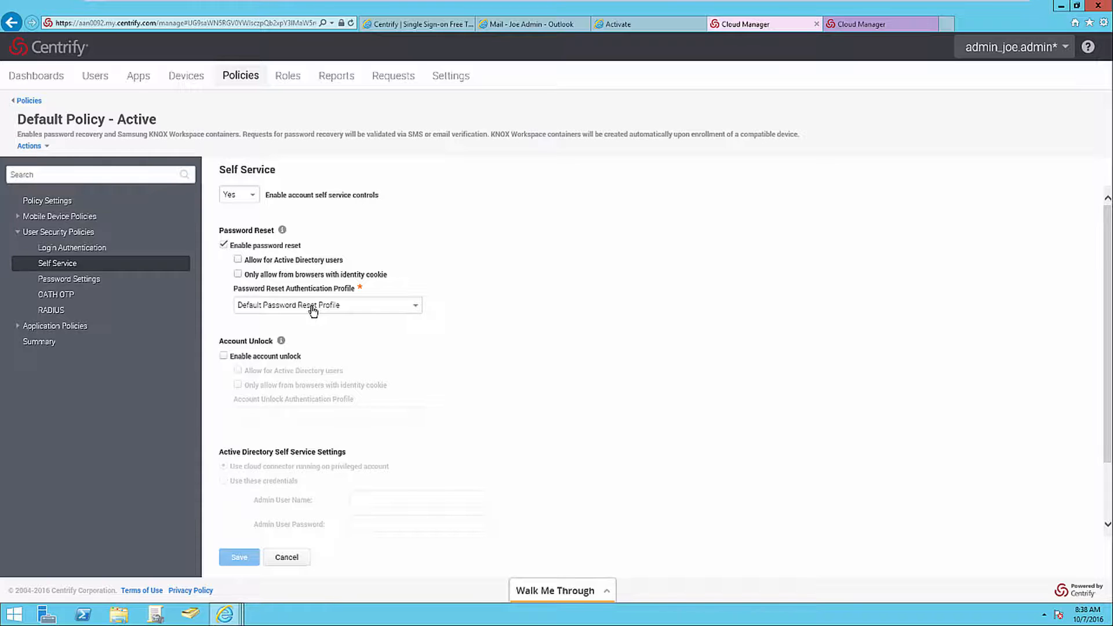
{"action": "left_click", "coordinate": [237, 259]}
{"action": "left_click", "coordinate": [223, 356]}
{"action": "left_click", "coordinate": [237, 370]}
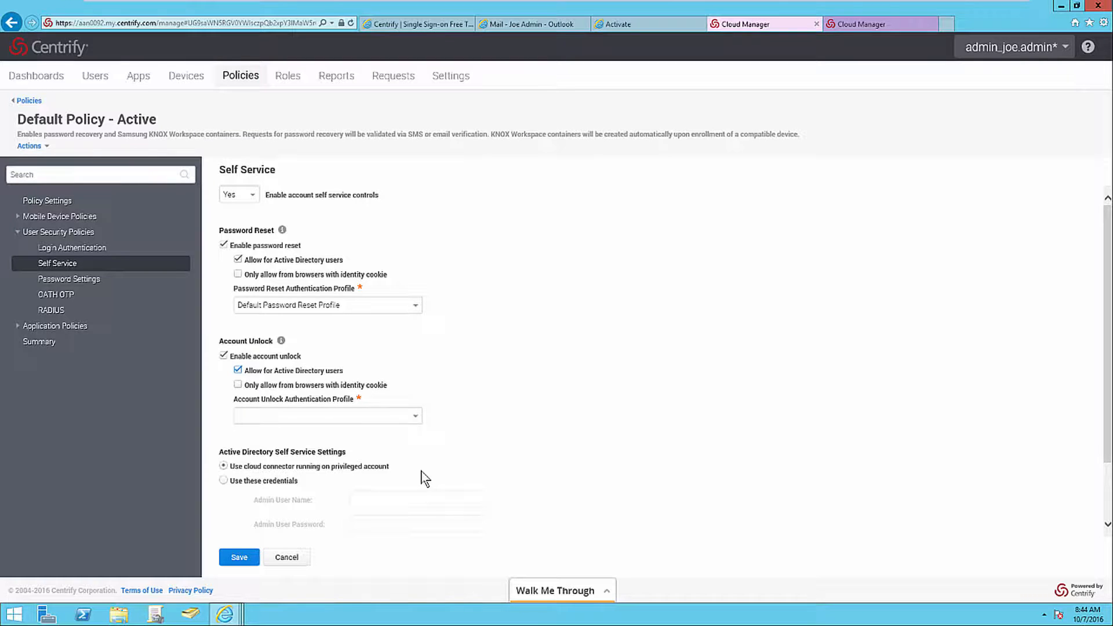
{"action": "left_click", "coordinate": [224, 481]}
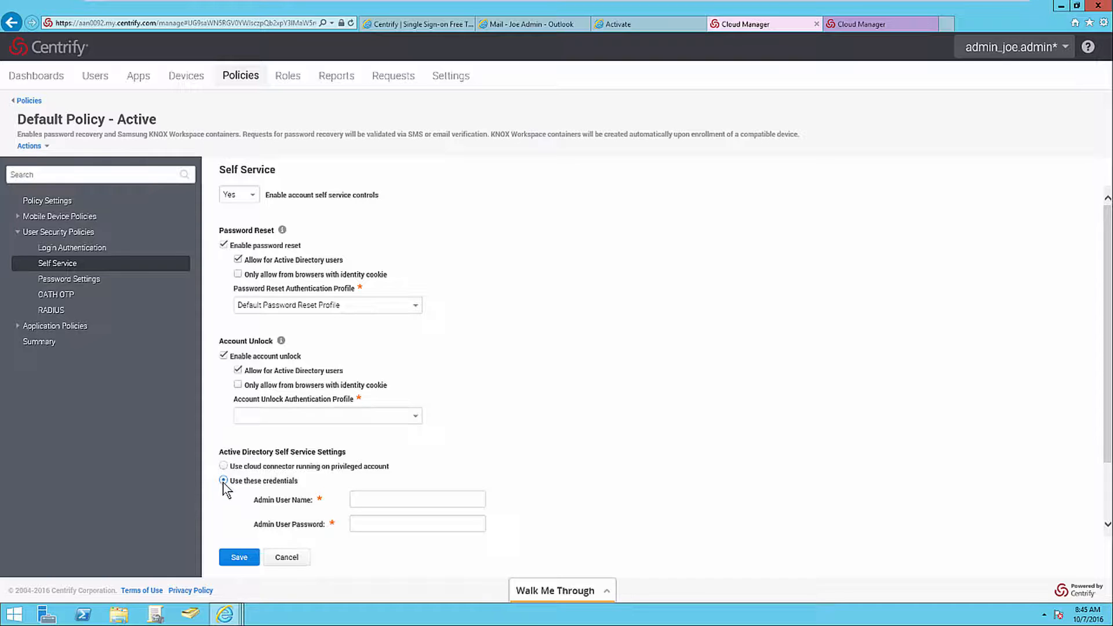
{"action": "left_click", "coordinate": [223, 466]}
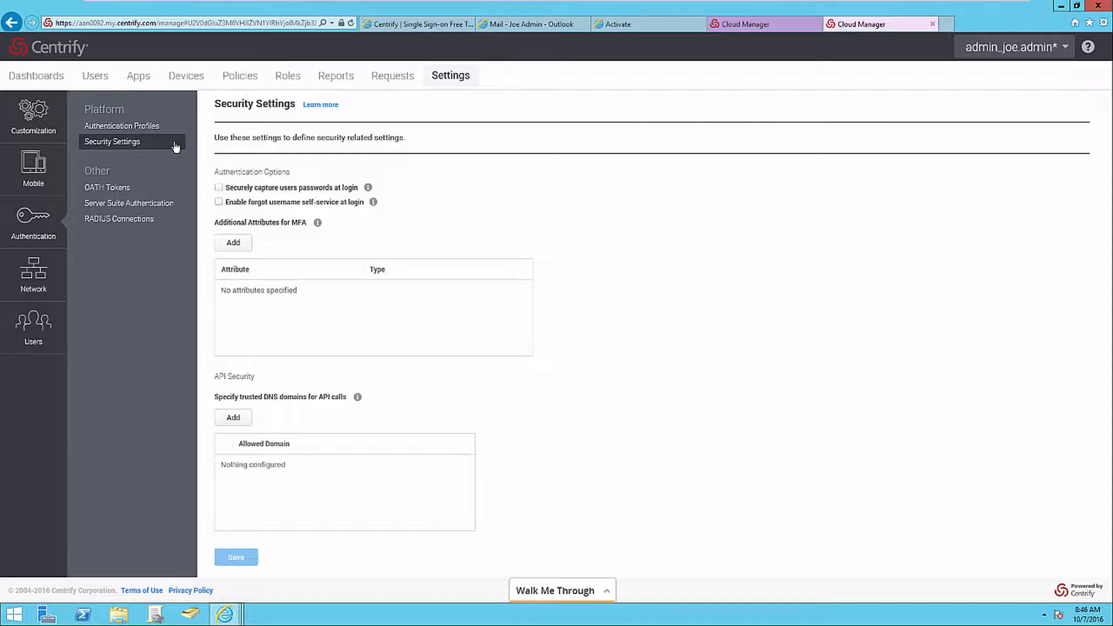
Enable forgot username self-service at login in the authentication security settings.
{"action": "left_click", "coordinate": [219, 202]}
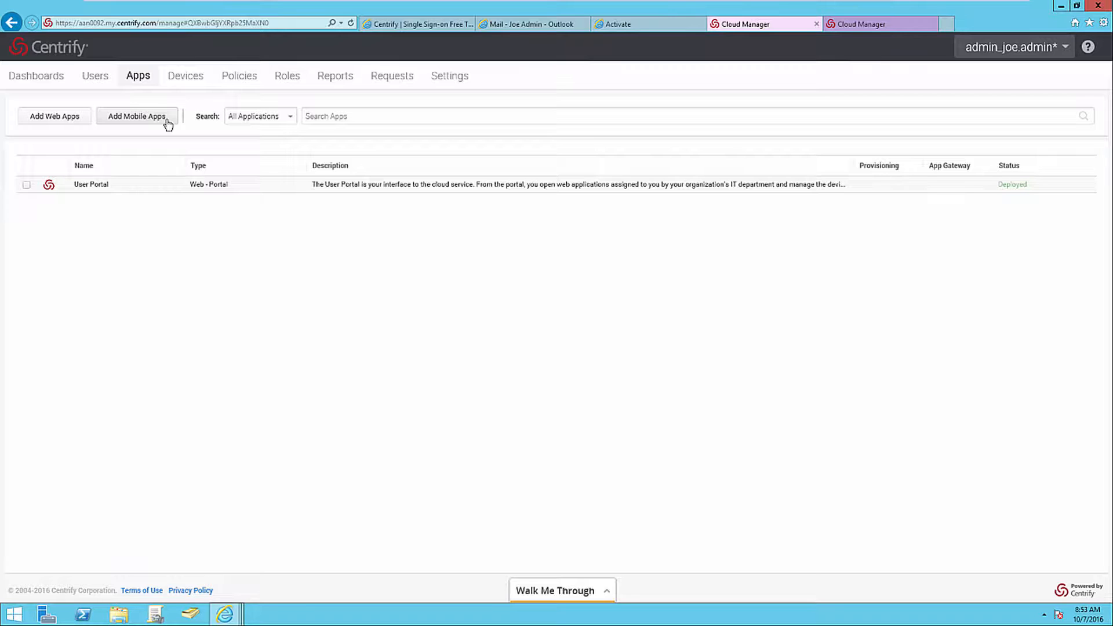
Search the mobile app catalog for facebook and view the options for adding custom mobile apps.
{"action": "left_click", "coordinate": [168, 125]}
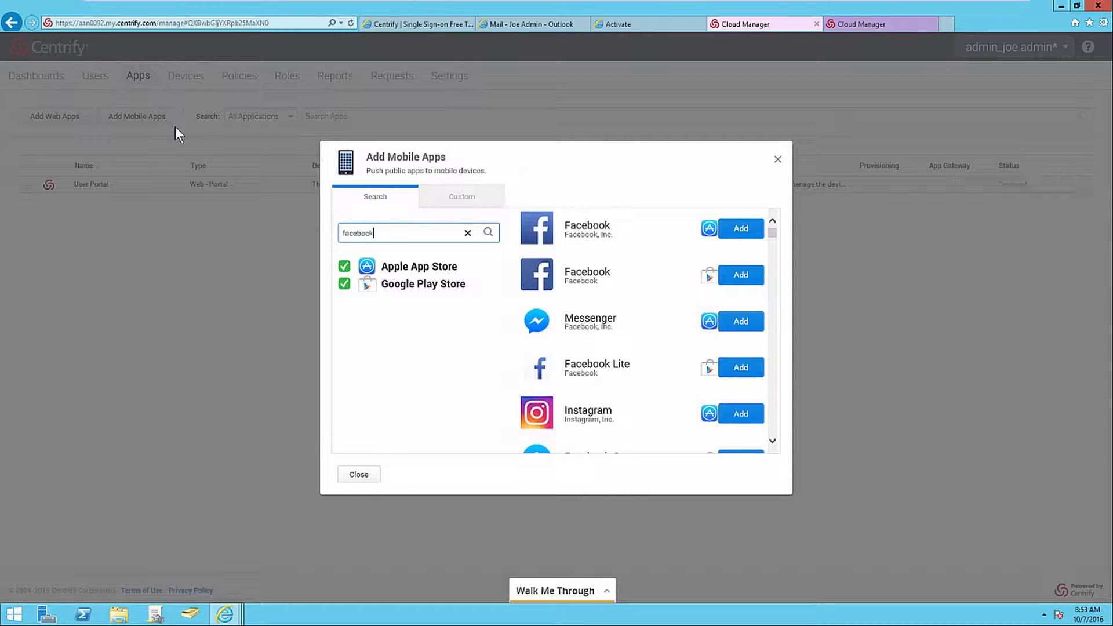
{"action": "left_click", "coordinate": [437, 203]}
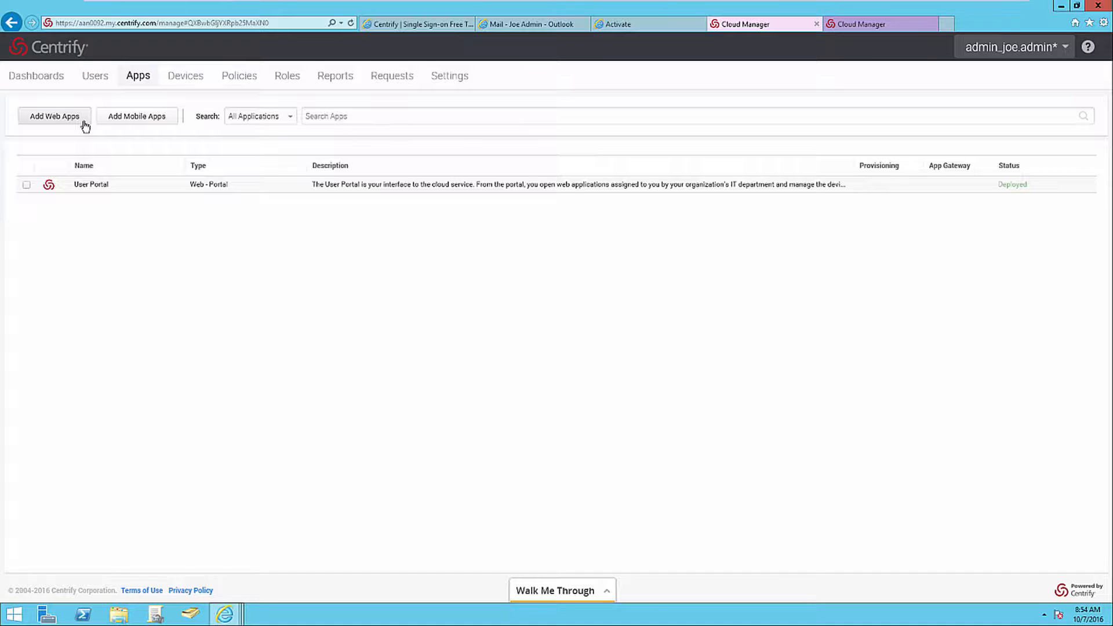
Look at the custom web app options, search the catalog for office 365, and add the User Password version of Office 365.
{"action": "left_click", "coordinate": [84, 123]}
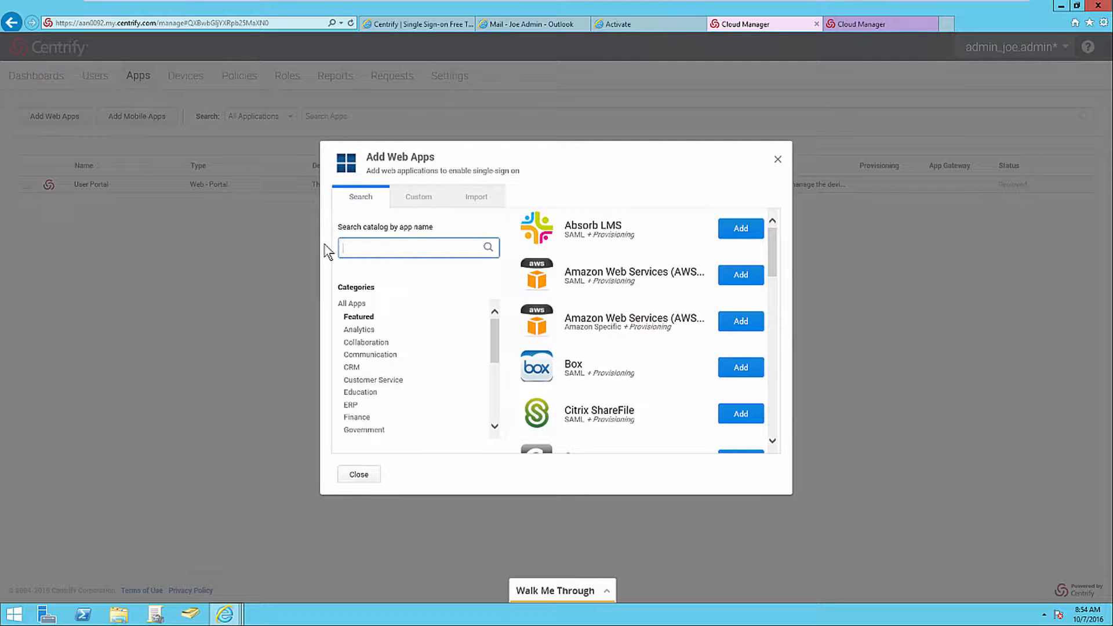
{"action": "left_click", "coordinate": [409, 200]}
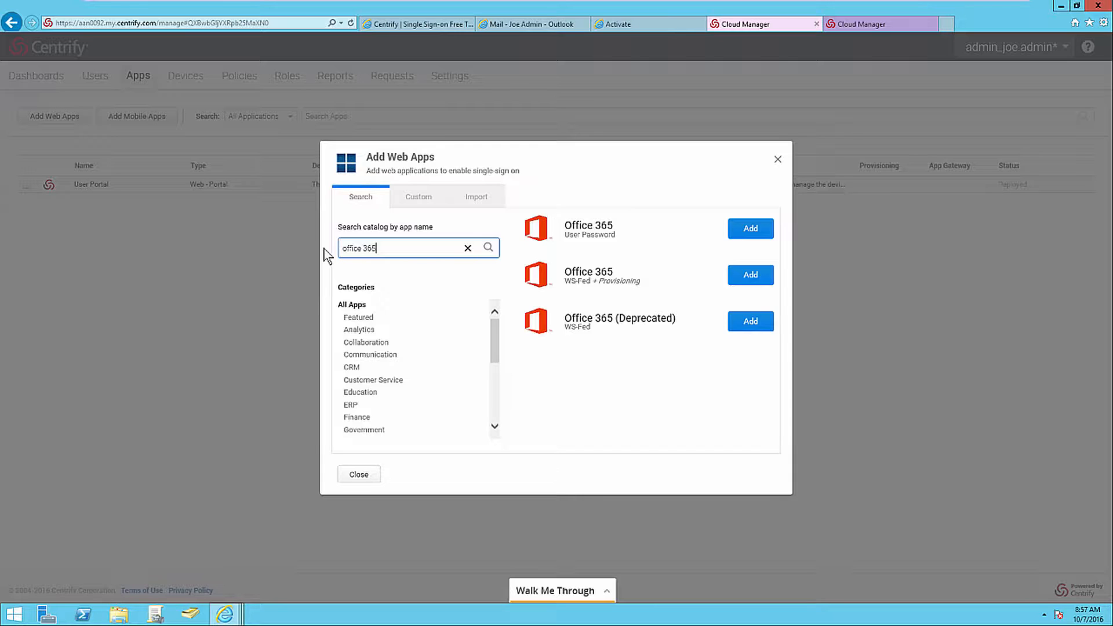
{"action": "left_click", "coordinate": [735, 238]}
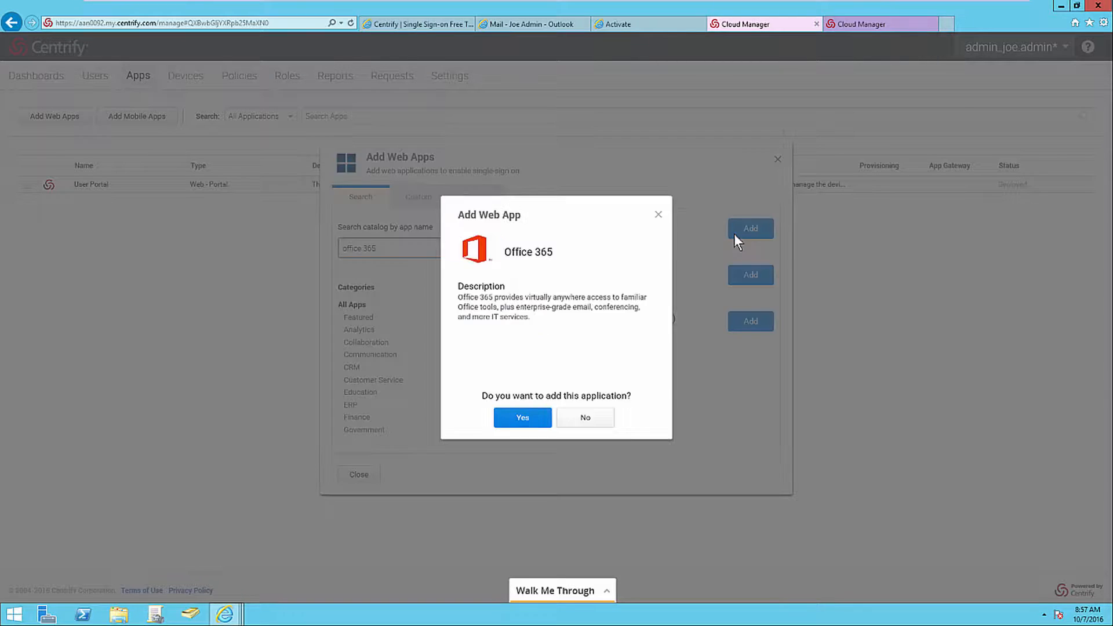
{"action": "left_click", "coordinate": [541, 425]}
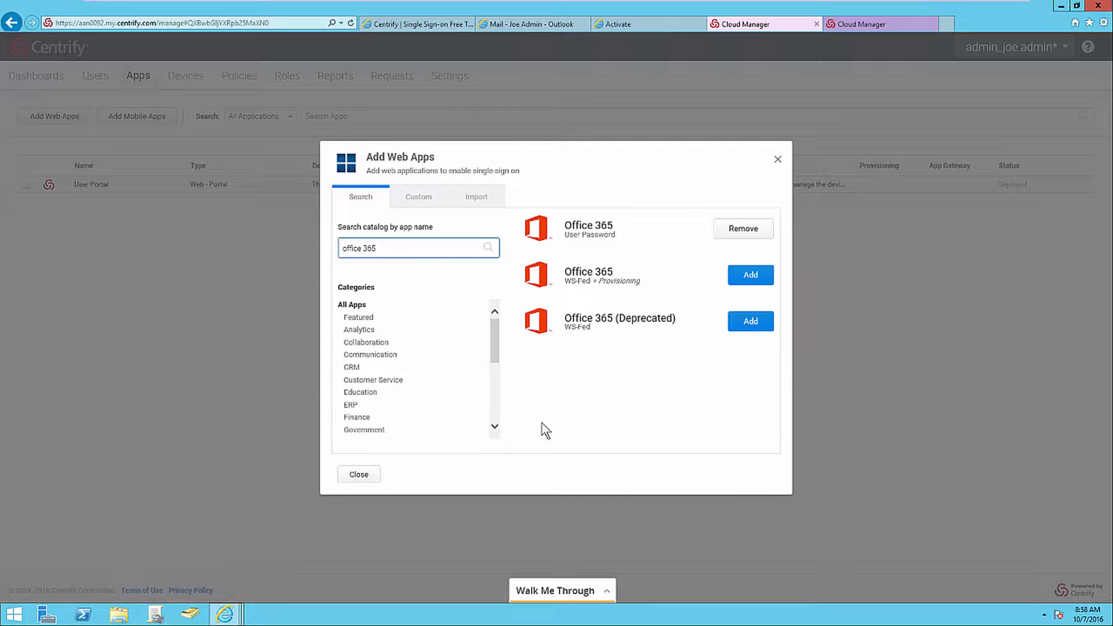
{"action": "left_click", "coordinate": [376, 475]}
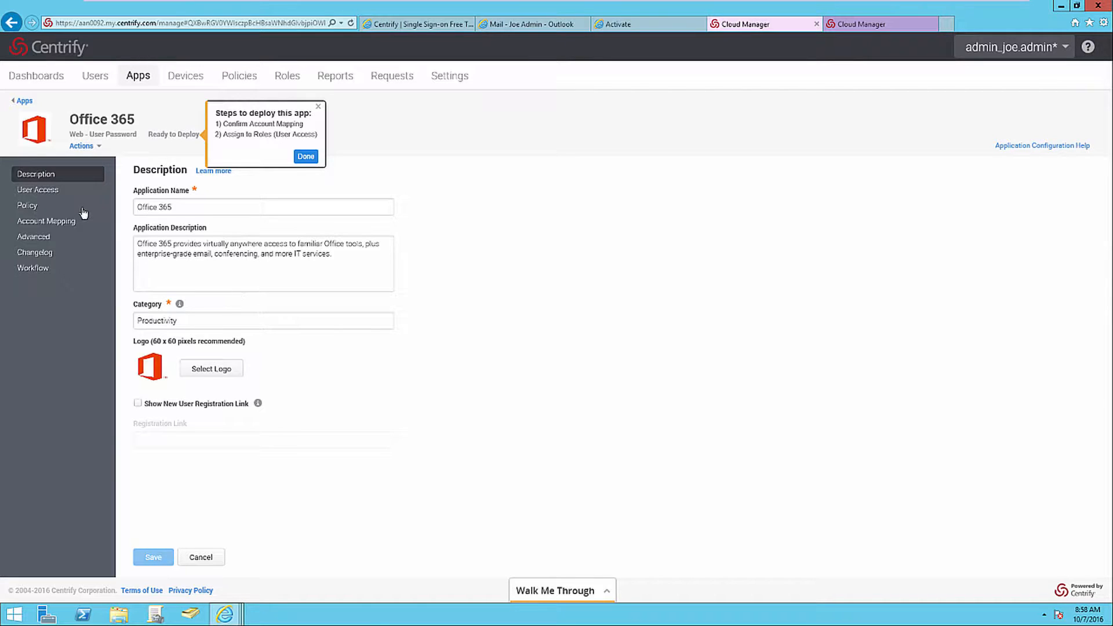
Grant the Office 365 Users role access to the Office 365 app, save it, and open the app's account mapping.
{"action": "left_click", "coordinate": [76, 190]}
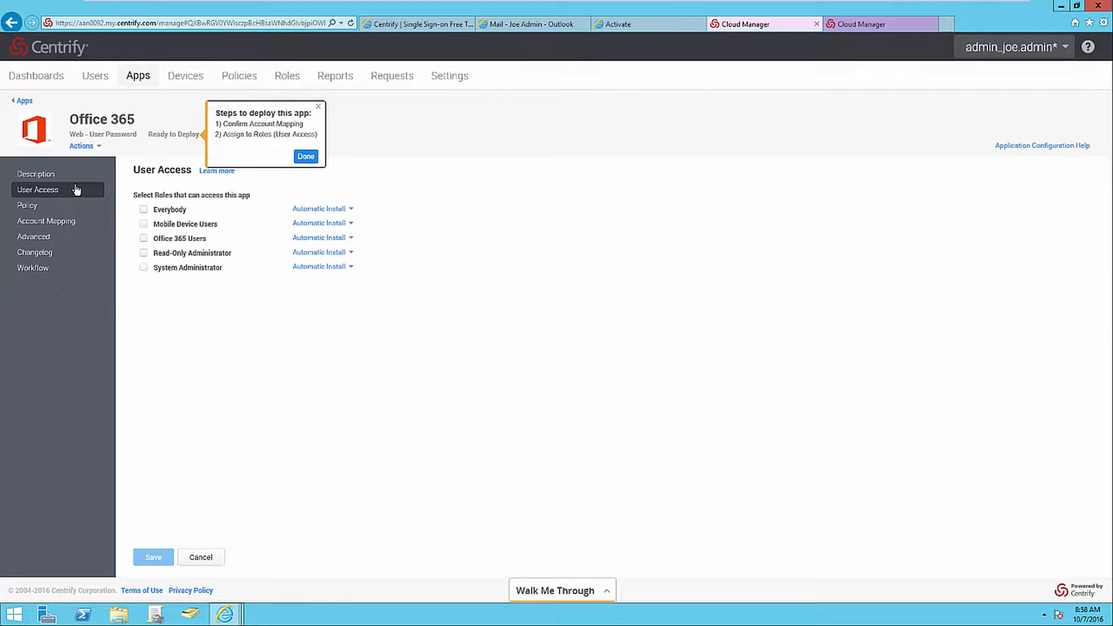
{"action": "left_click", "coordinate": [144, 239]}
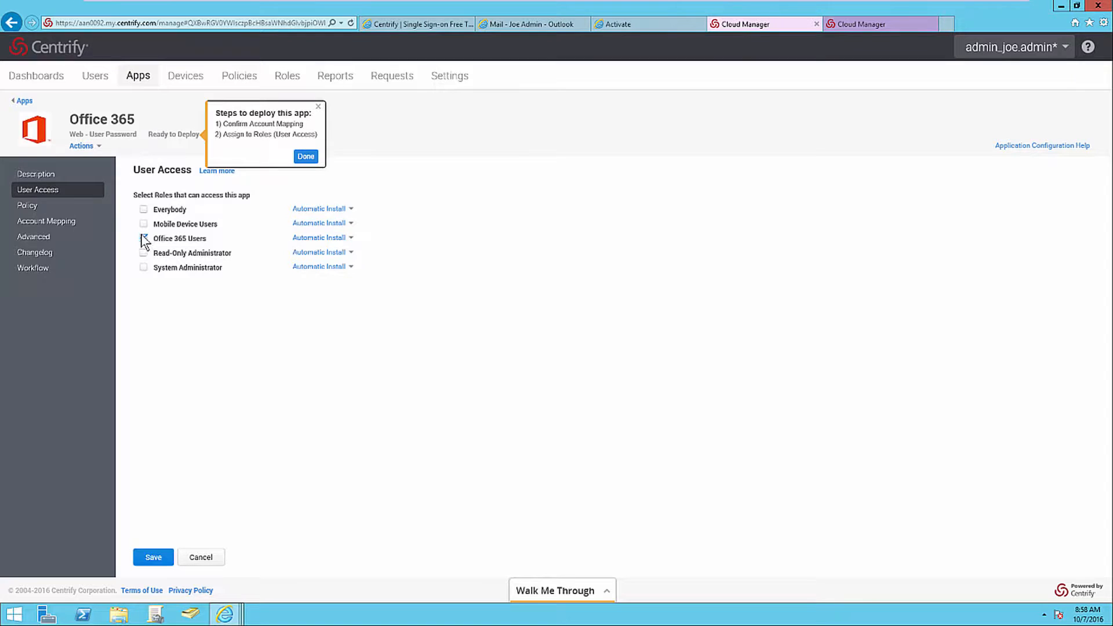
{"action": "left_click", "coordinate": [162, 557]}
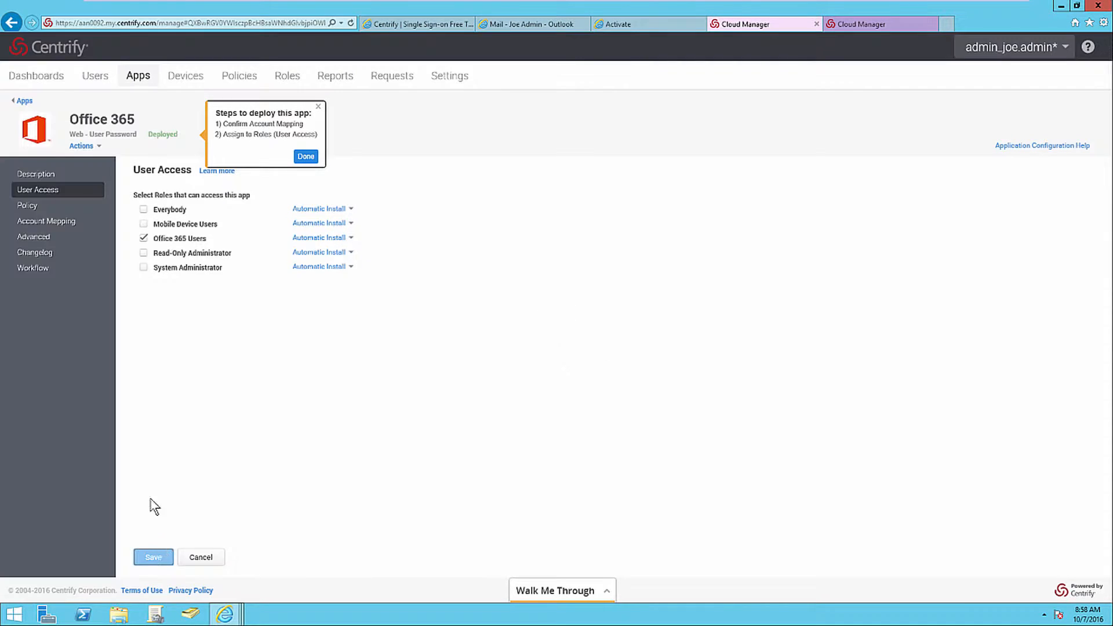
{"action": "left_click", "coordinate": [81, 225]}
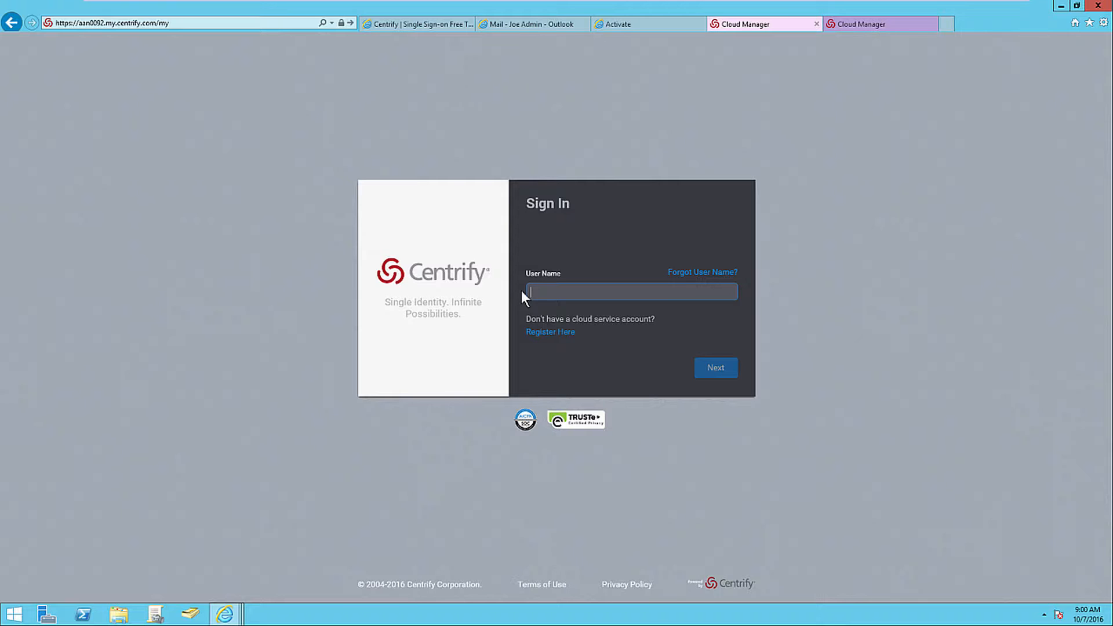
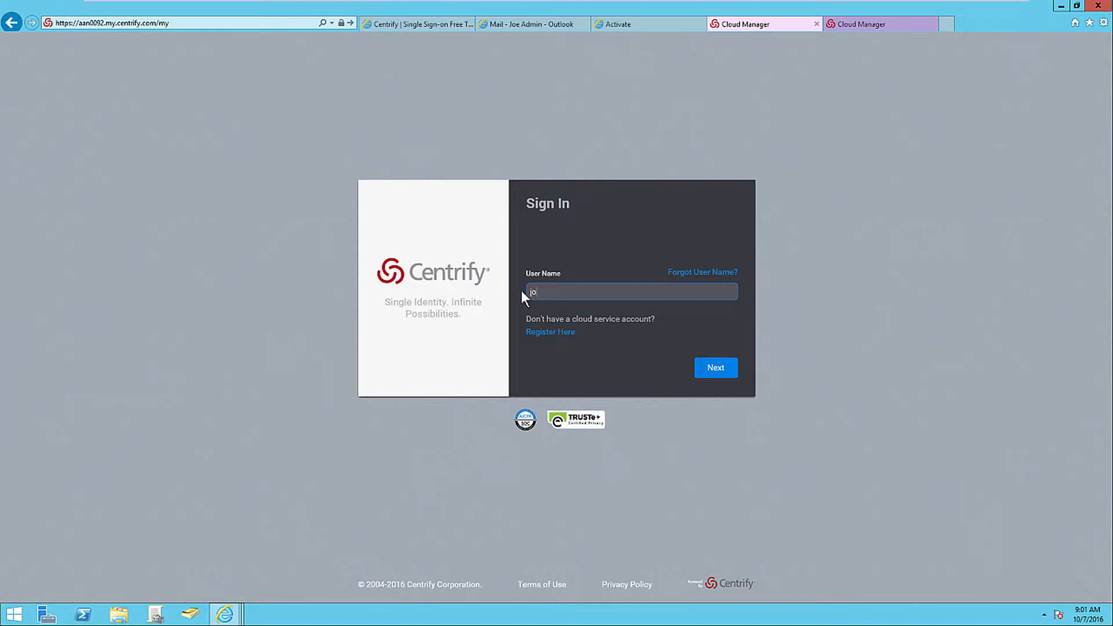
Sign in to the user portal with the Active Directory admin account's user name and password.
{"action": "key", "text": "Return"}
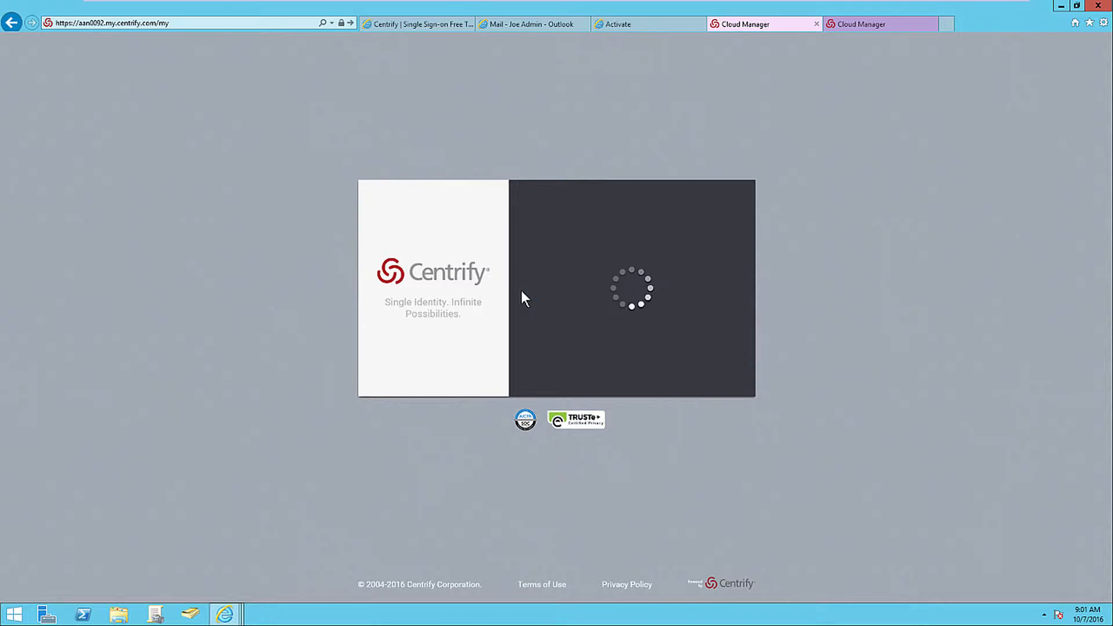
{"action": "type", "text": "••••"}
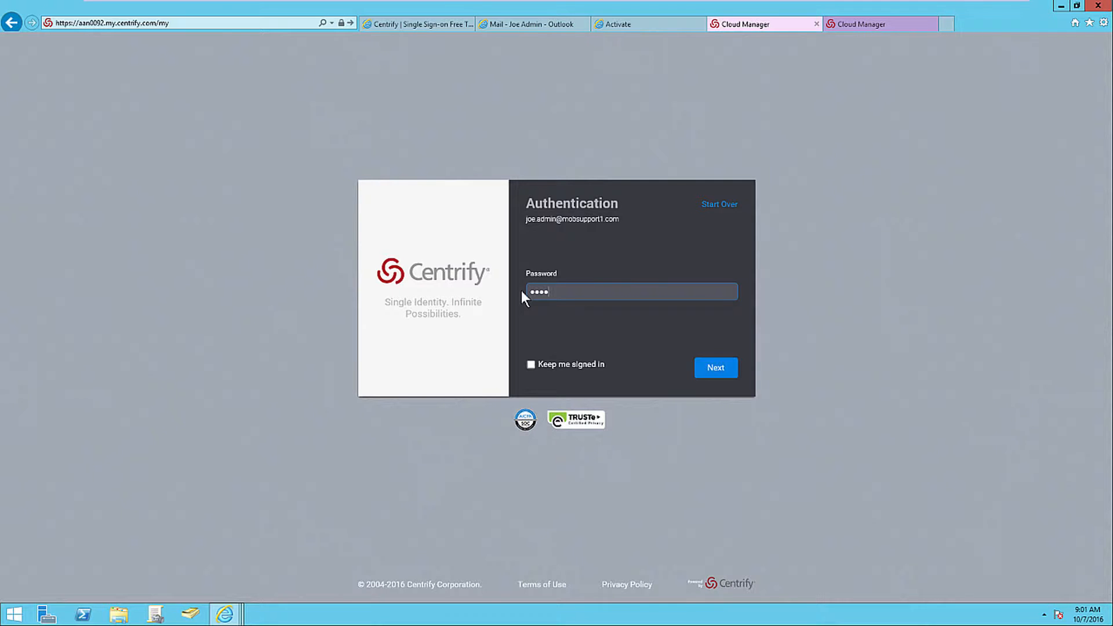
{"action": "type", "text": "••••"}
{"action": "key", "text": "Return"}
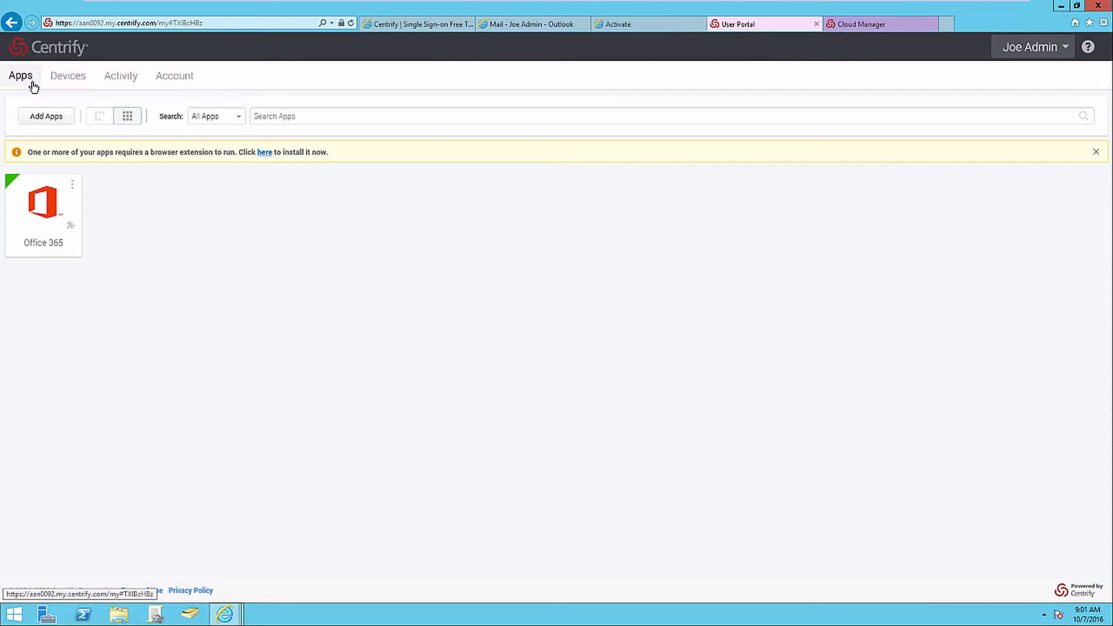
Launch Office 365 from the user portal and save the admin account's user name and password as its user identity.
{"action": "left_click", "coordinate": [34, 217]}
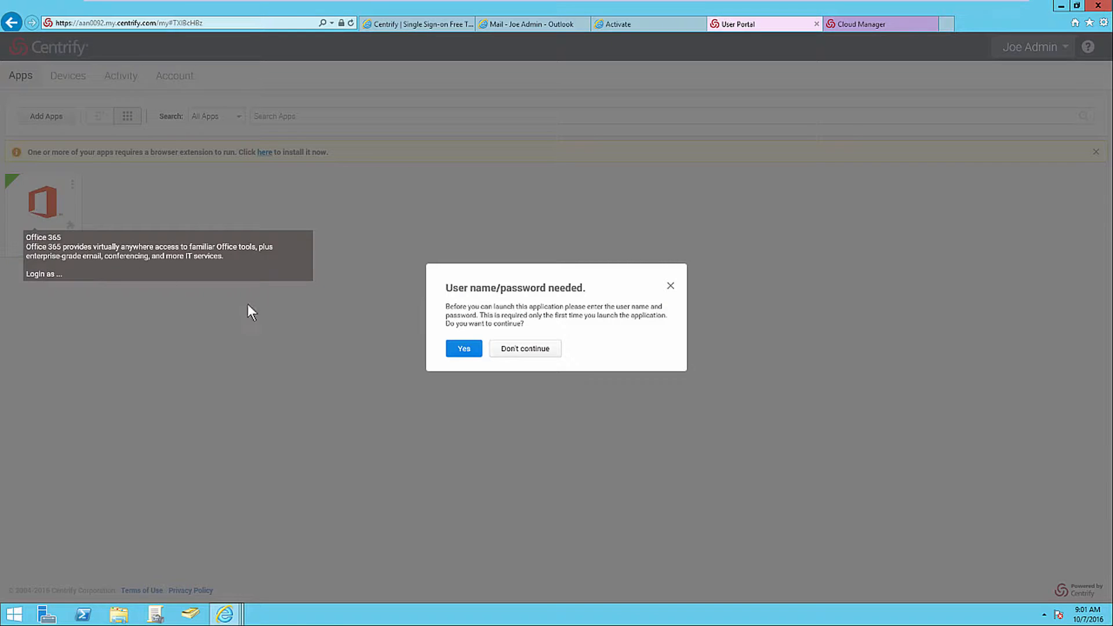
{"action": "left_click", "coordinate": [457, 351]}
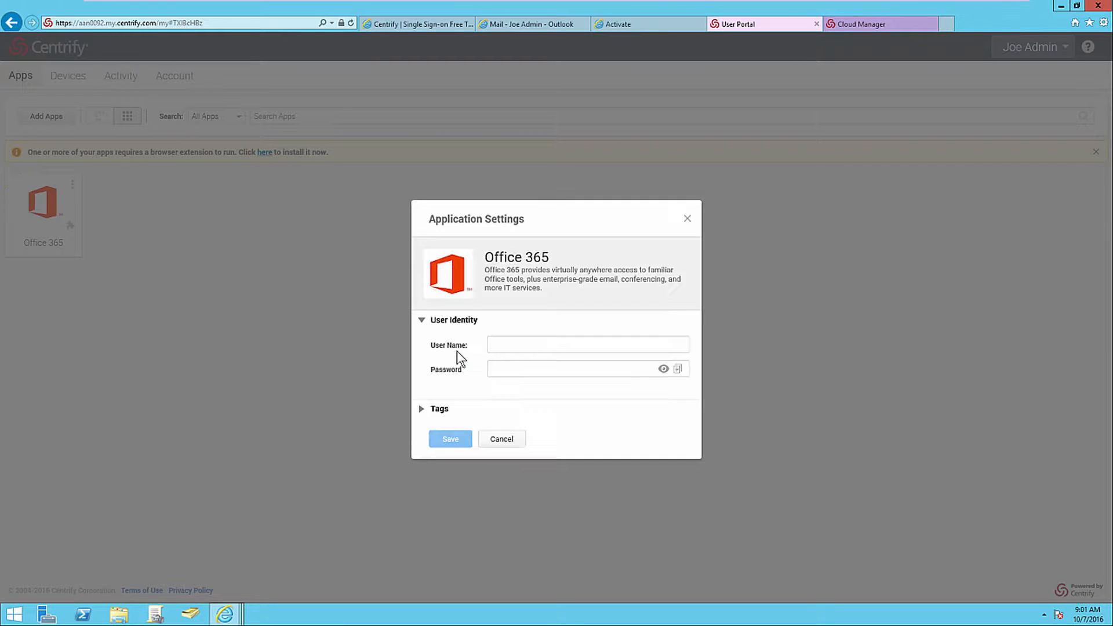
{"action": "left_click", "coordinate": [492, 345]}
{"action": "key", "text": "Tab"}
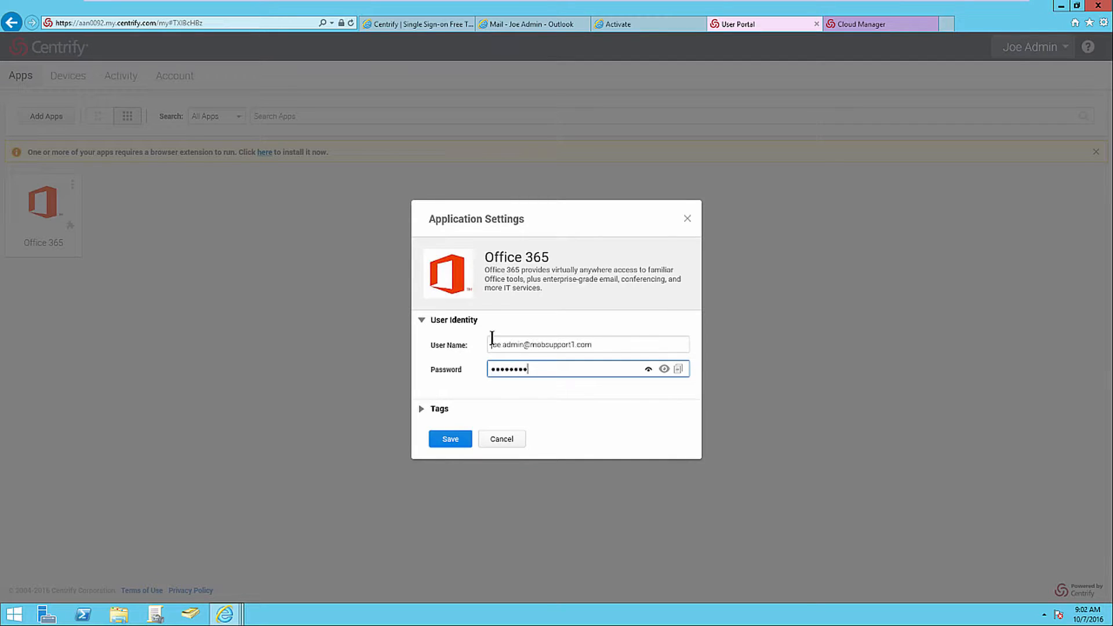
{"action": "left_click", "coordinate": [464, 440]}
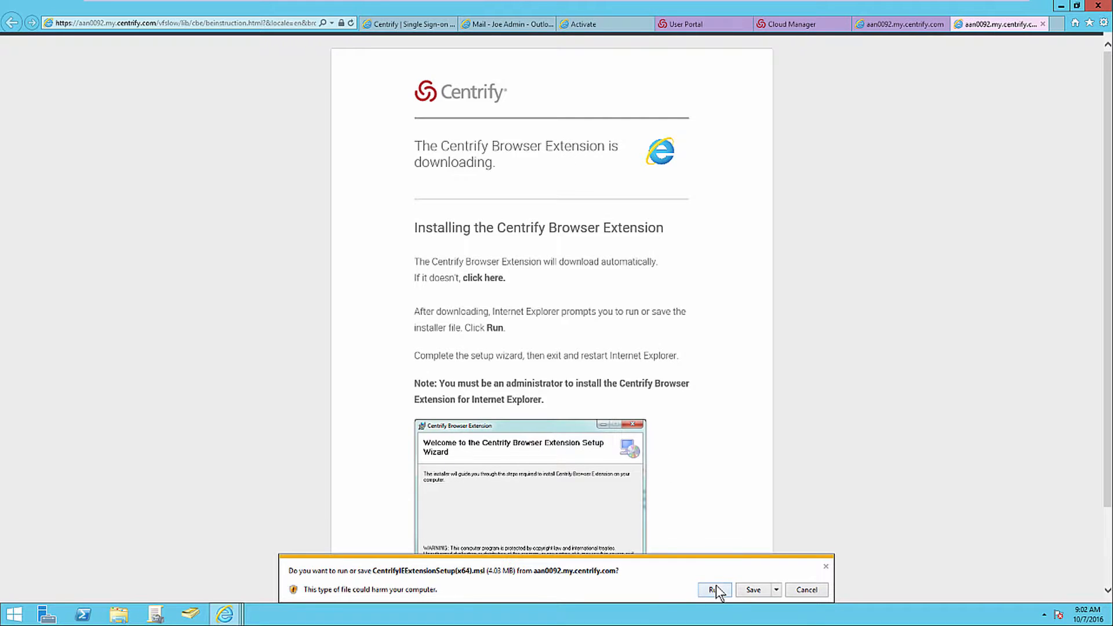
Run the CentrifyIEExtensionSetup(x64).msi installer and complete the Centrify Browser Extension setup, allowing it to make changes to the computer.
{"action": "left_click", "coordinate": [728, 589]}
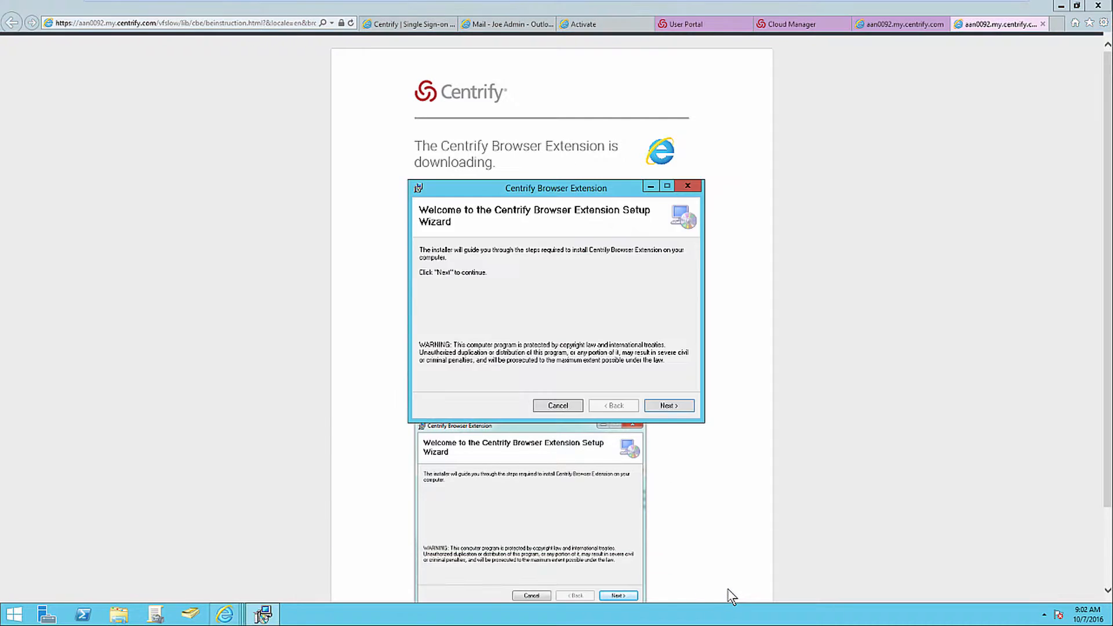
{"action": "left_click", "coordinate": [684, 409]}
{"action": "left_click", "coordinate": [685, 408]}
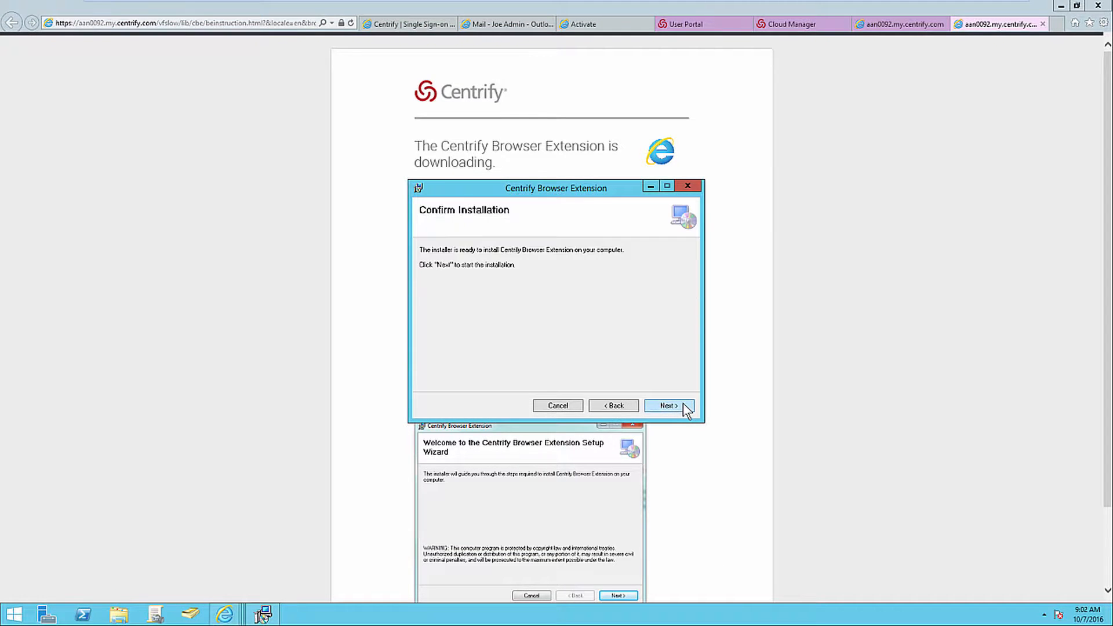
{"action": "left_click", "coordinate": [684, 405]}
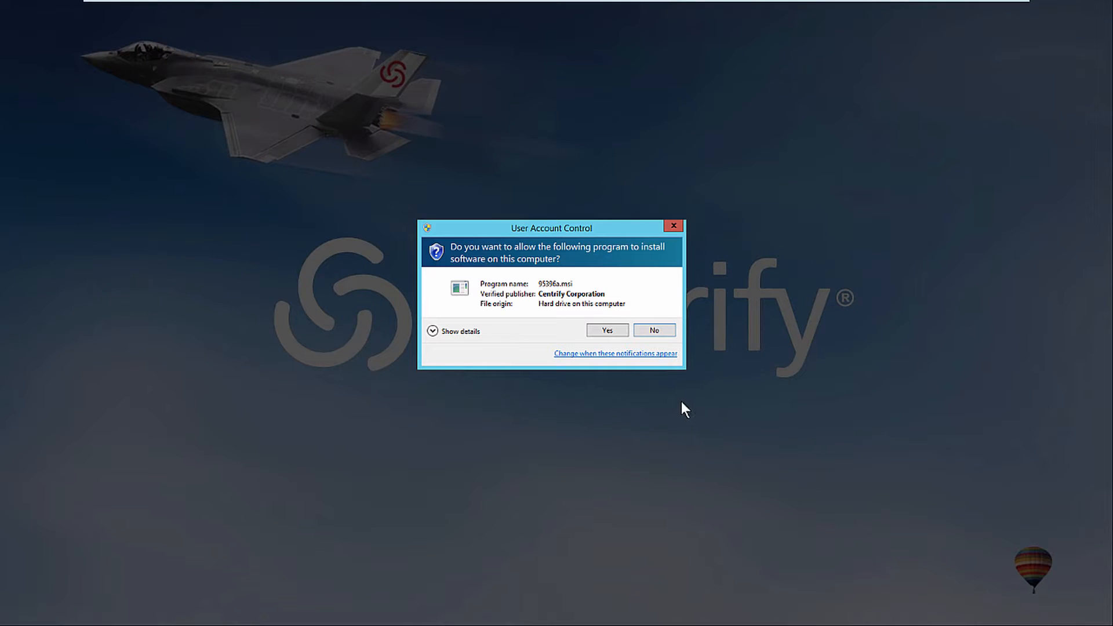
{"action": "left_click", "coordinate": [616, 328]}
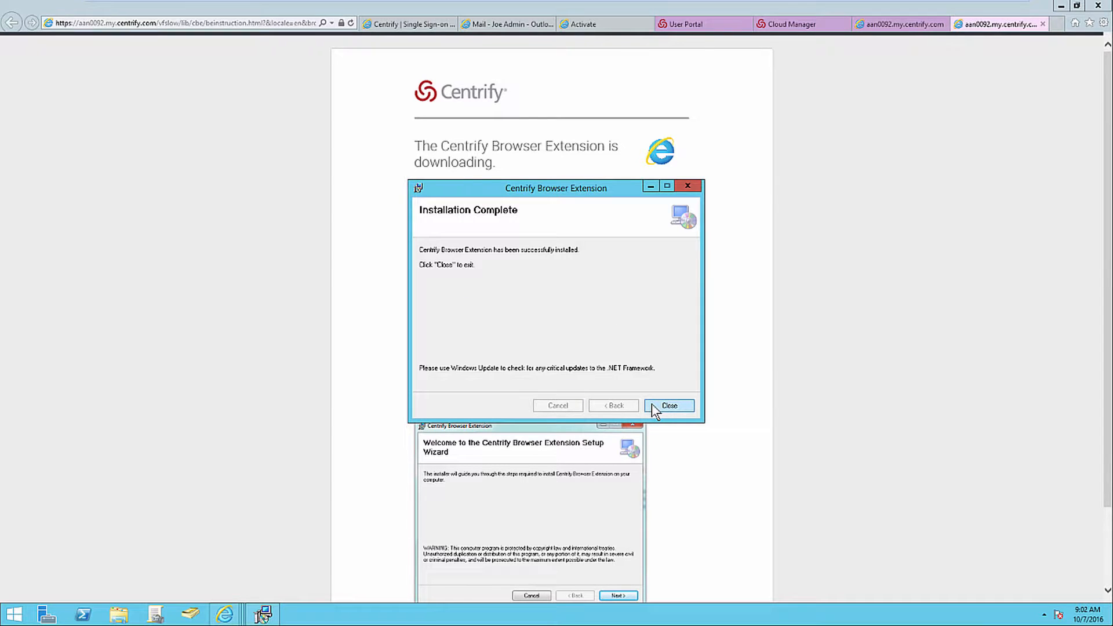
{"action": "left_click", "coordinate": [652, 404]}
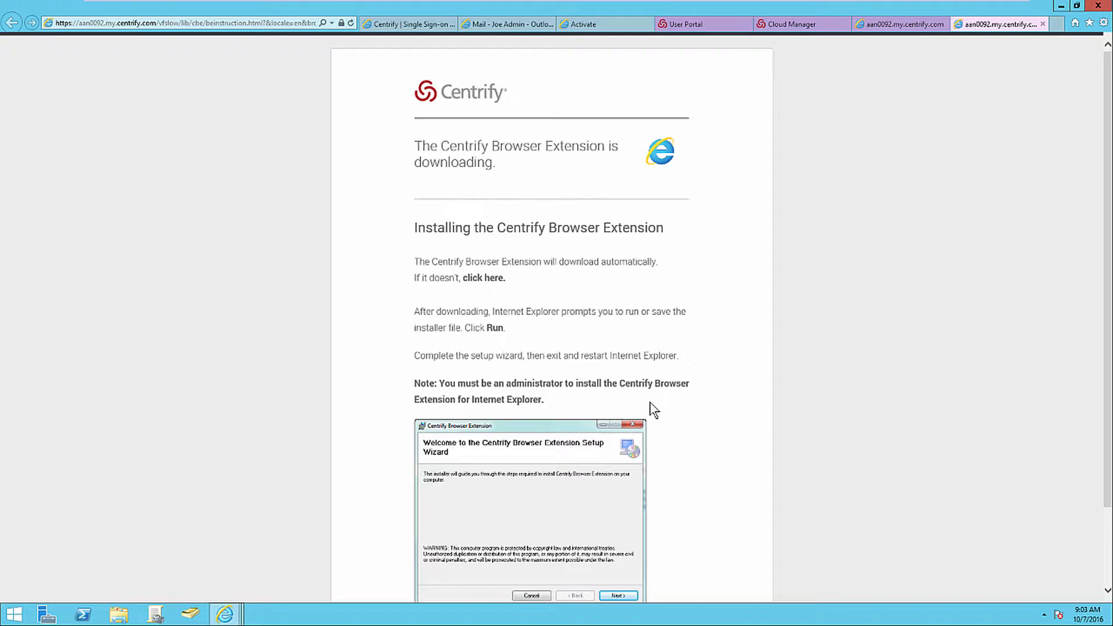
Enable the Centrify Browser Extension in the browser's add-ons and launch Office 365 from the user portal.
{"action": "key", "text": "alt"}
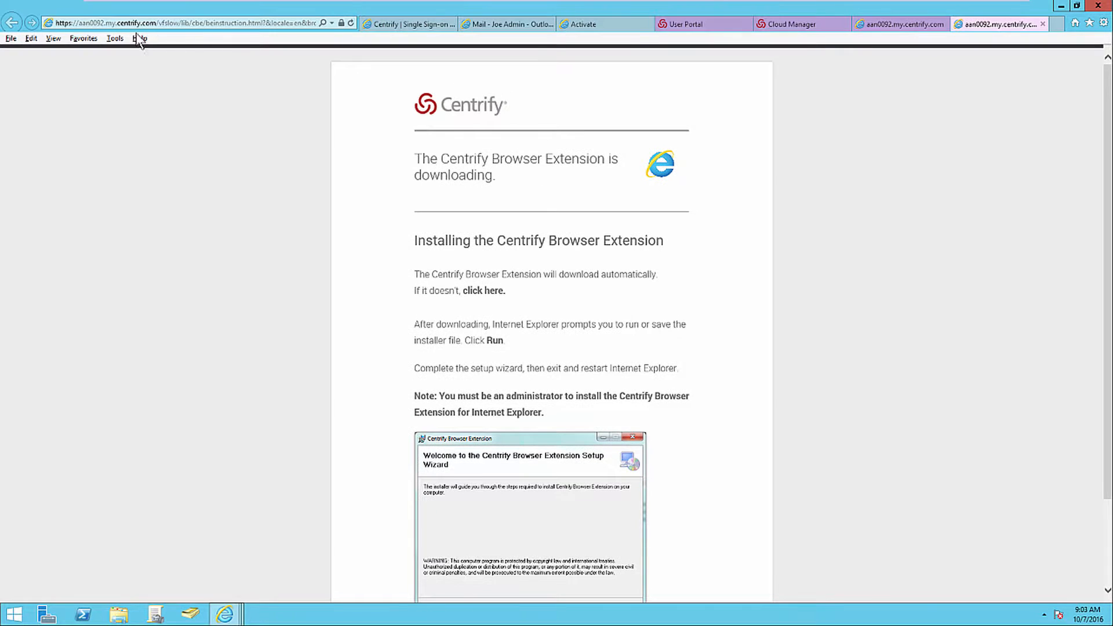
{"action": "left_click", "coordinate": [124, 39]}
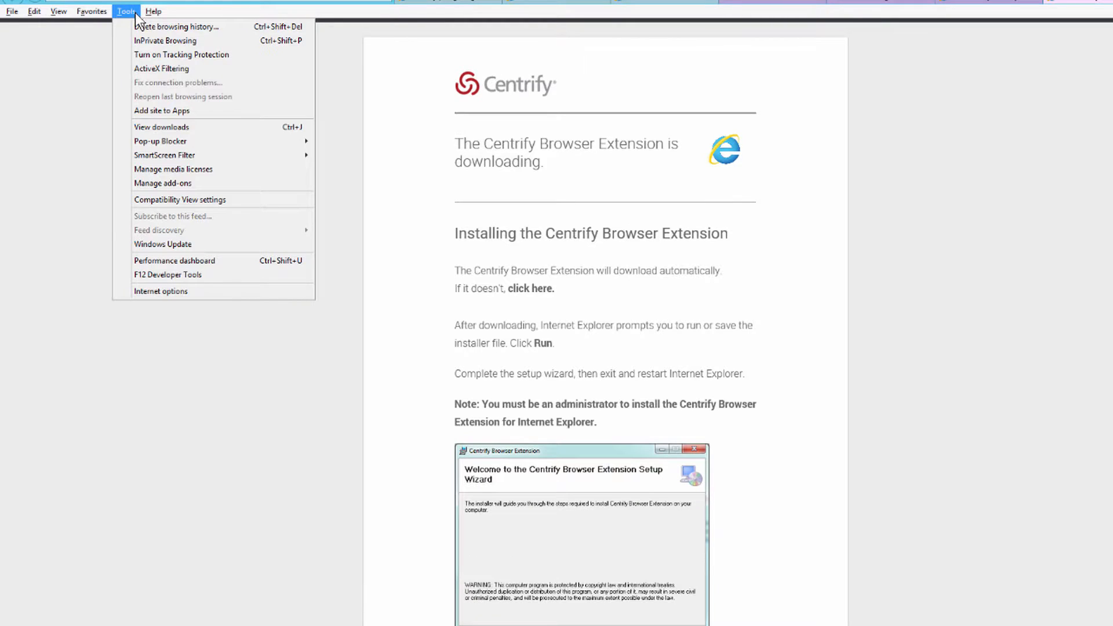
{"action": "left_click", "coordinate": [141, 182]}
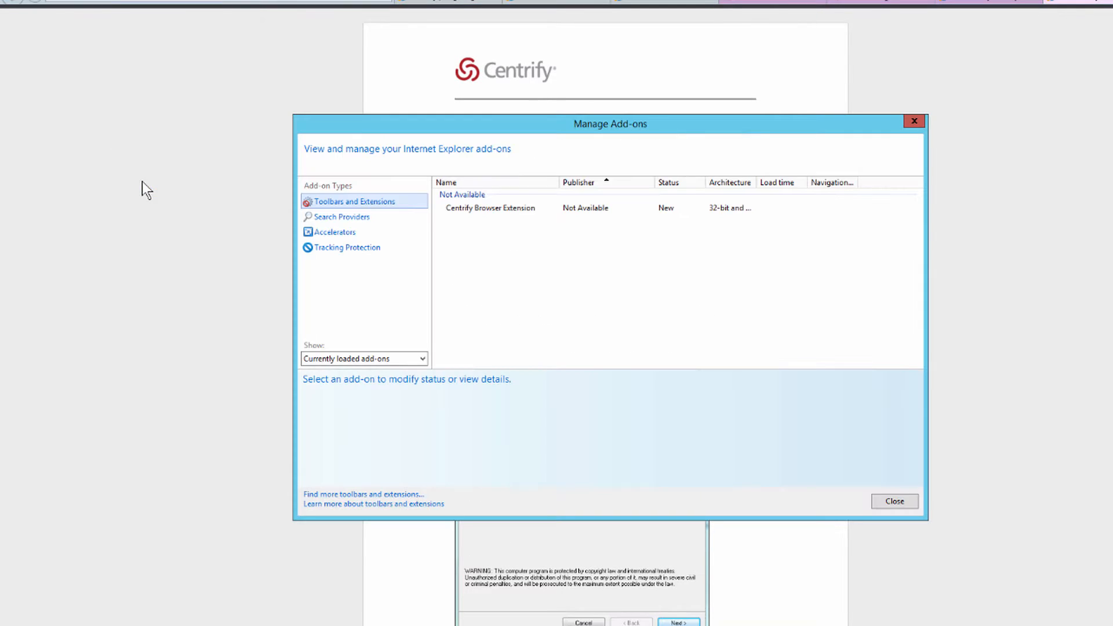
{"action": "left_click", "coordinate": [466, 214]}
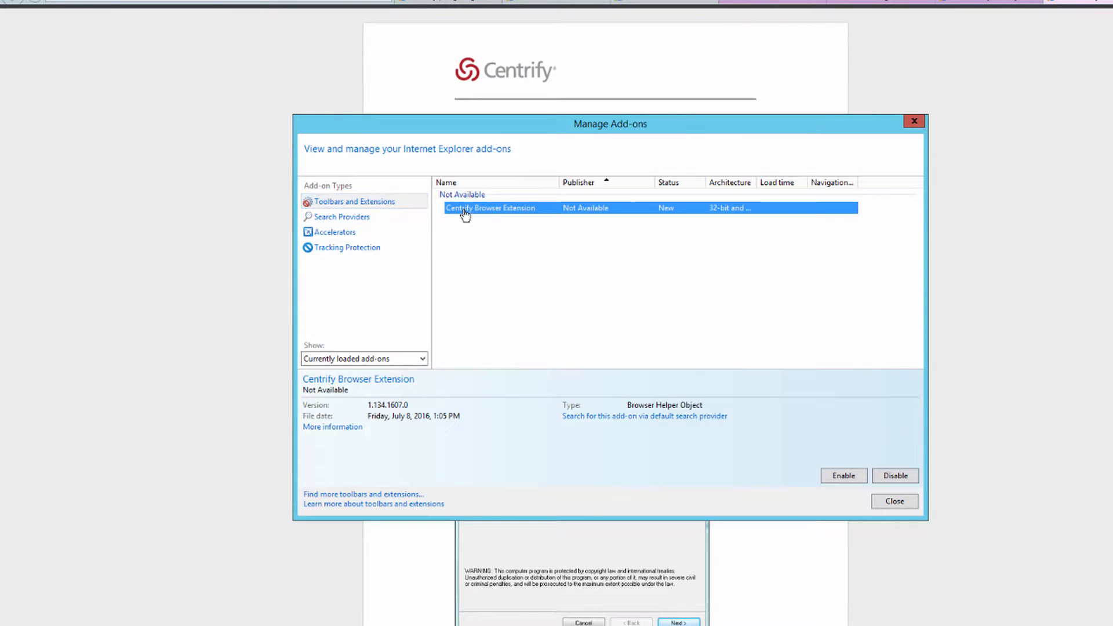
{"action": "left_click", "coordinate": [829, 476]}
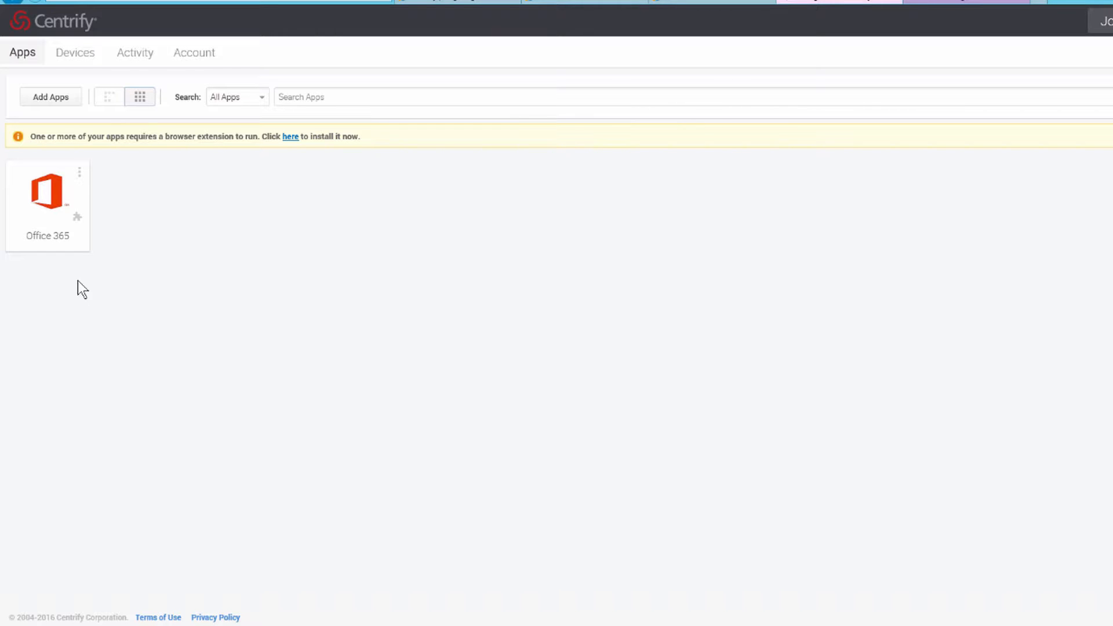
{"action": "left_click", "coordinate": [74, 243]}
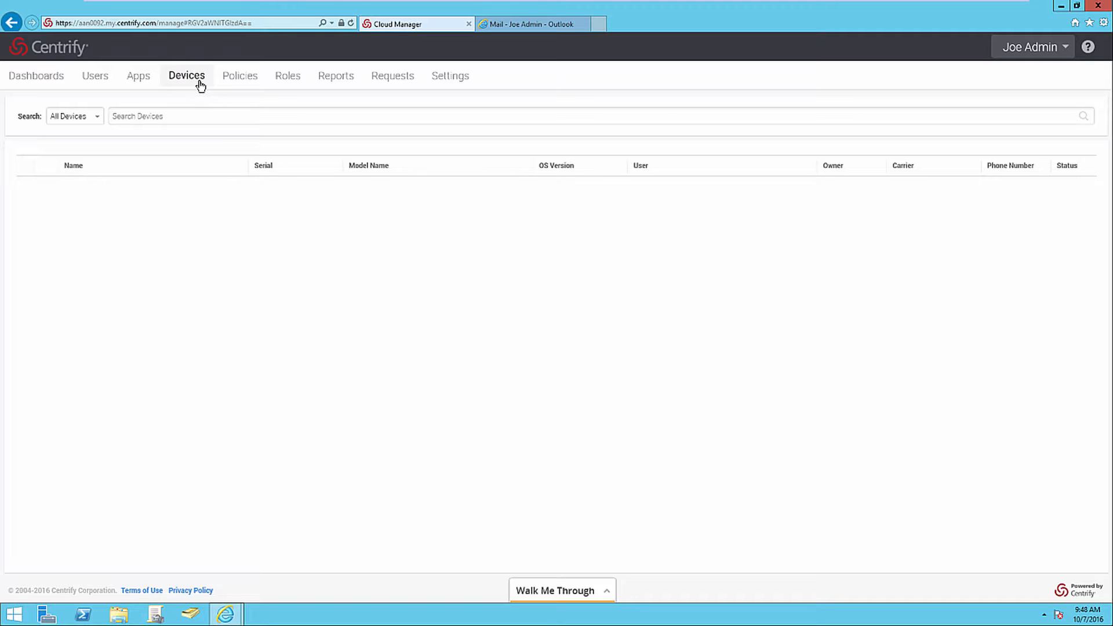
Switch from Cloud Manager to the user portal and show the enrolled devices.
{"action": "left_click", "coordinate": [1030, 47]}
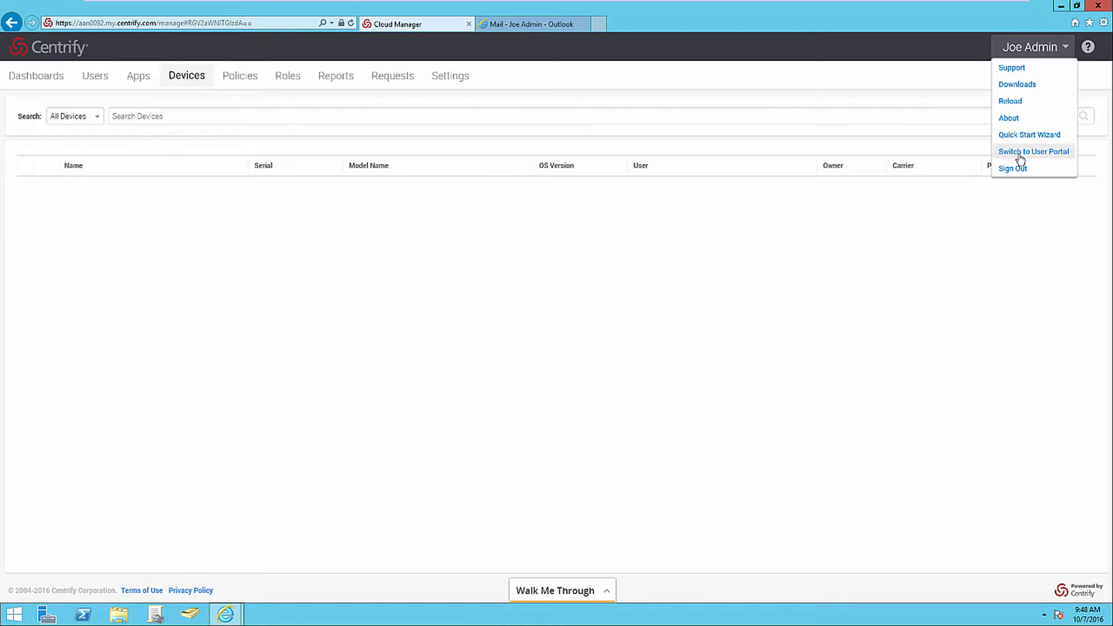
{"action": "left_click", "coordinate": [1020, 153]}
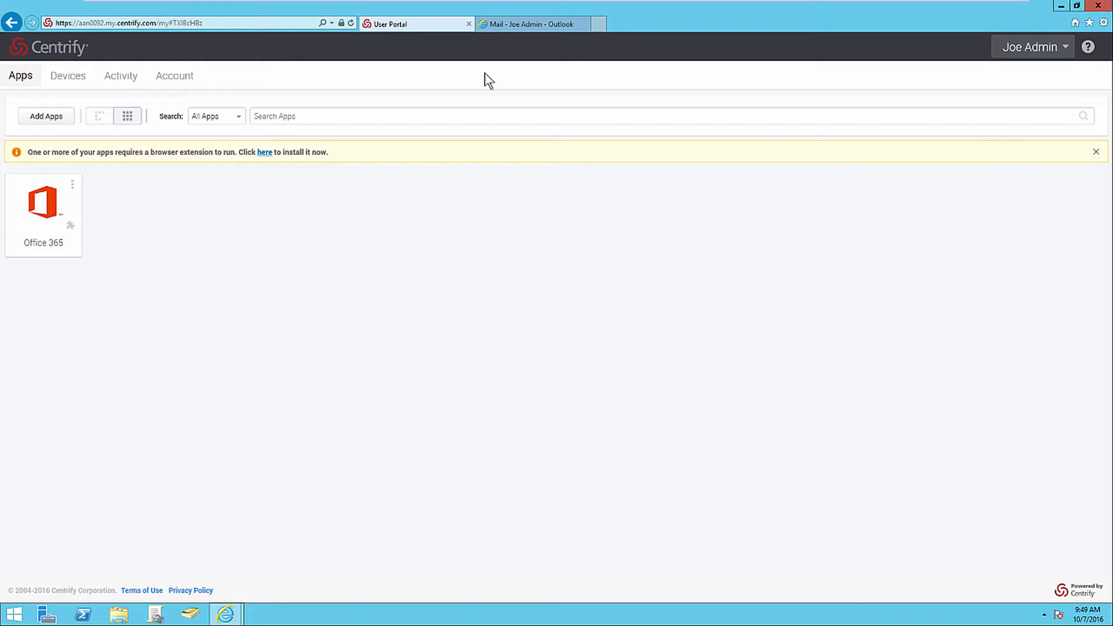
{"action": "left_click", "coordinate": [83, 81]}
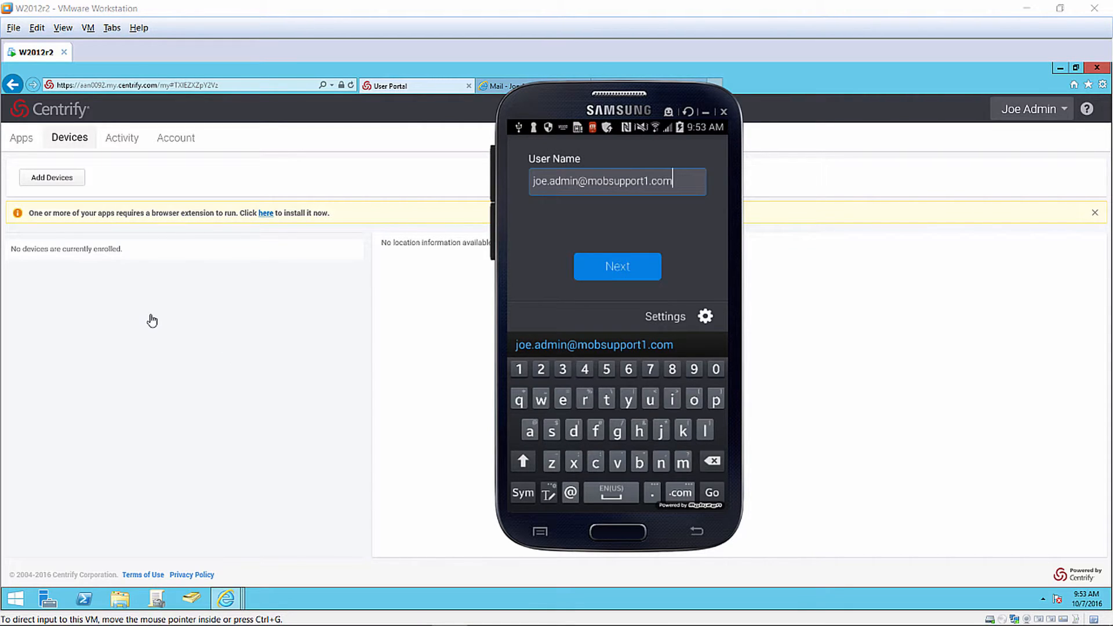
Sign in to the Centrify app on the Samsung phone with the account password and activate Centrify as device administrator.
{"action": "key", "text": "Return"}
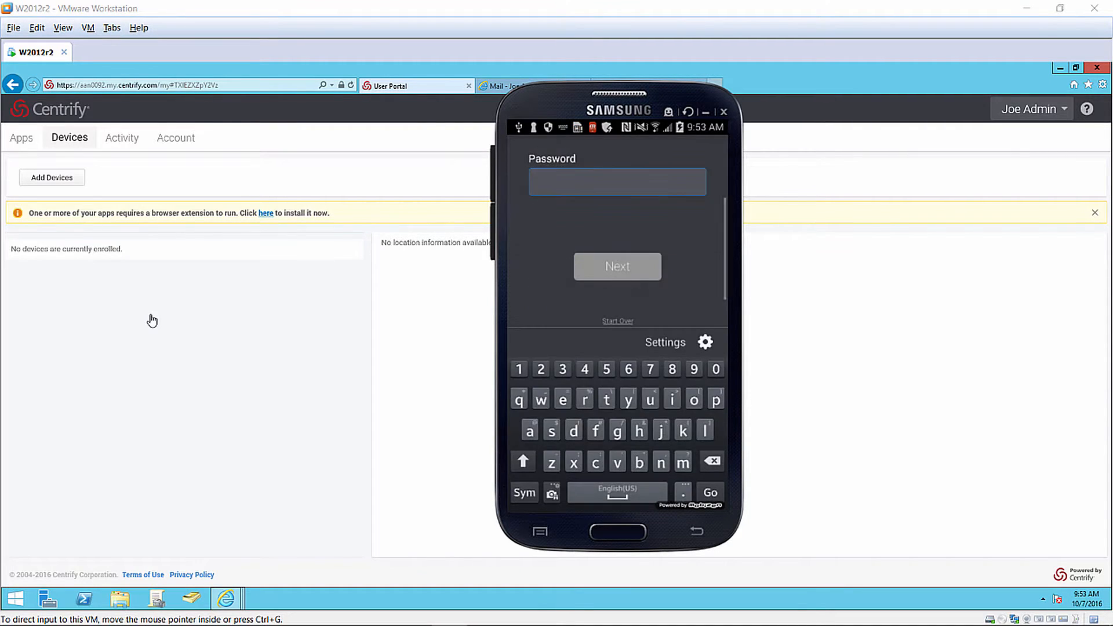
{"action": "type", "text": "••••••••"}
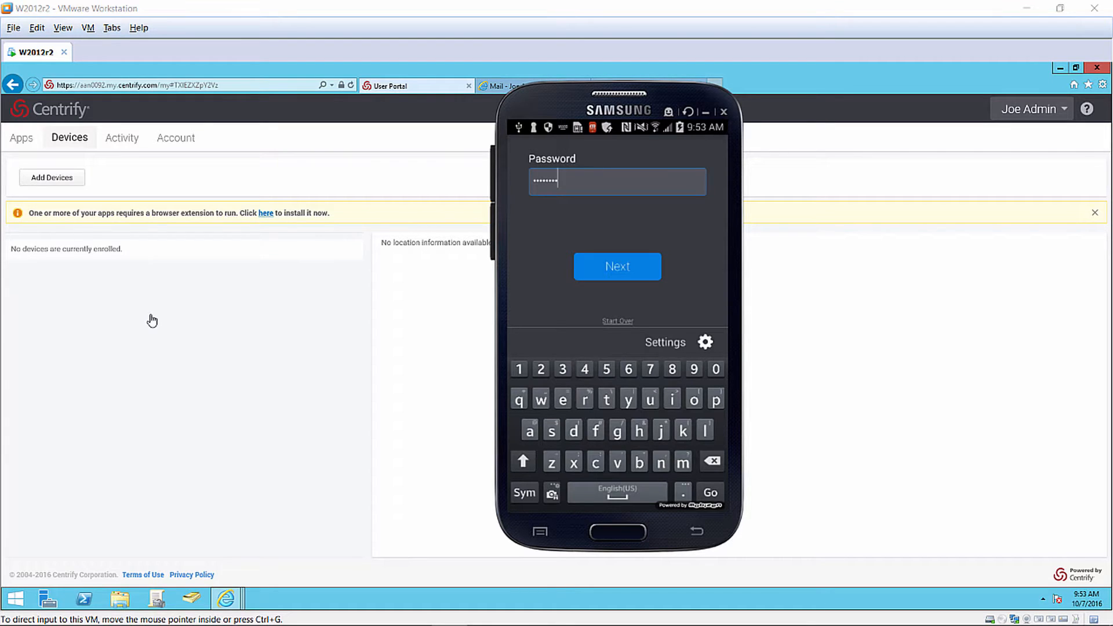
{"action": "key", "text": "Return"}
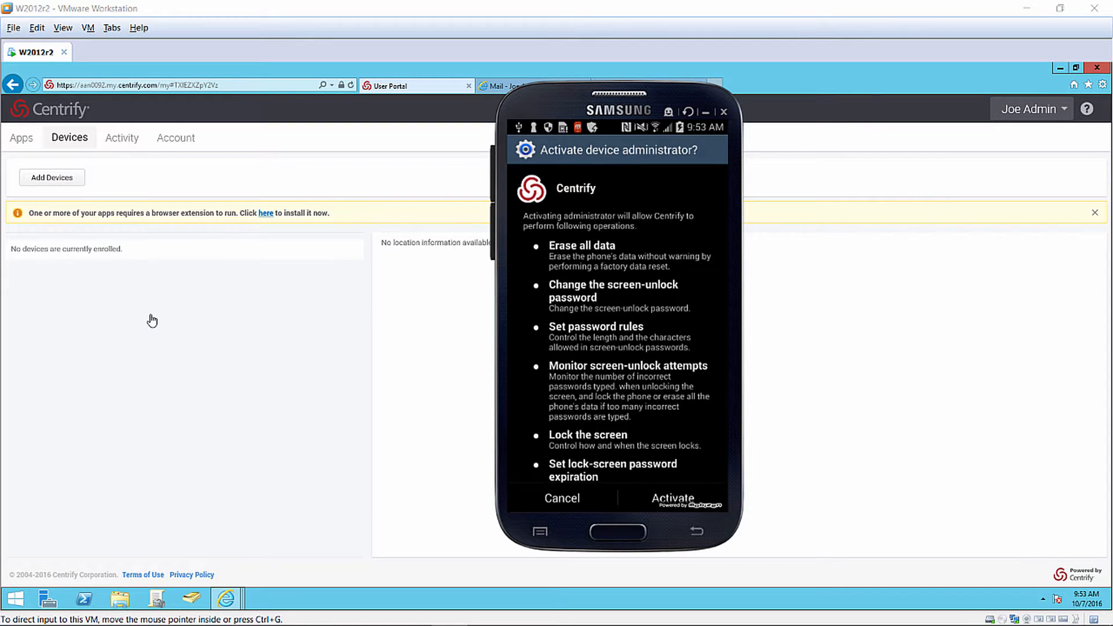
{"action": "key", "text": "Return"}
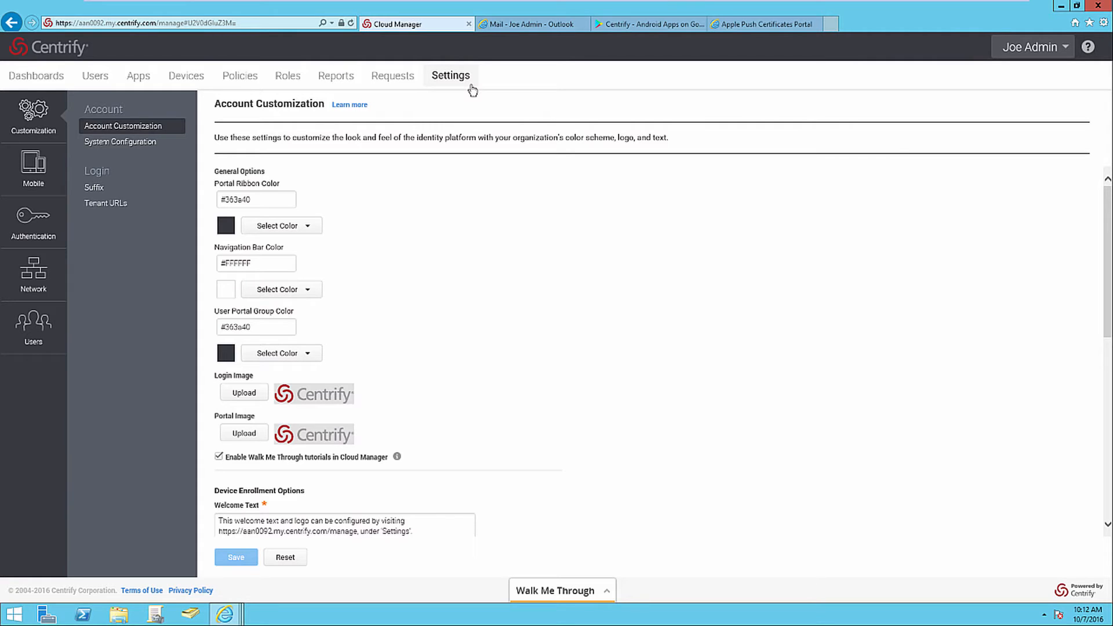
Follow the How to Individually Add Users walkthrough to the Create Cloud User form, close its guide and return to the user list.
{"action": "left_click", "coordinate": [580, 593]}
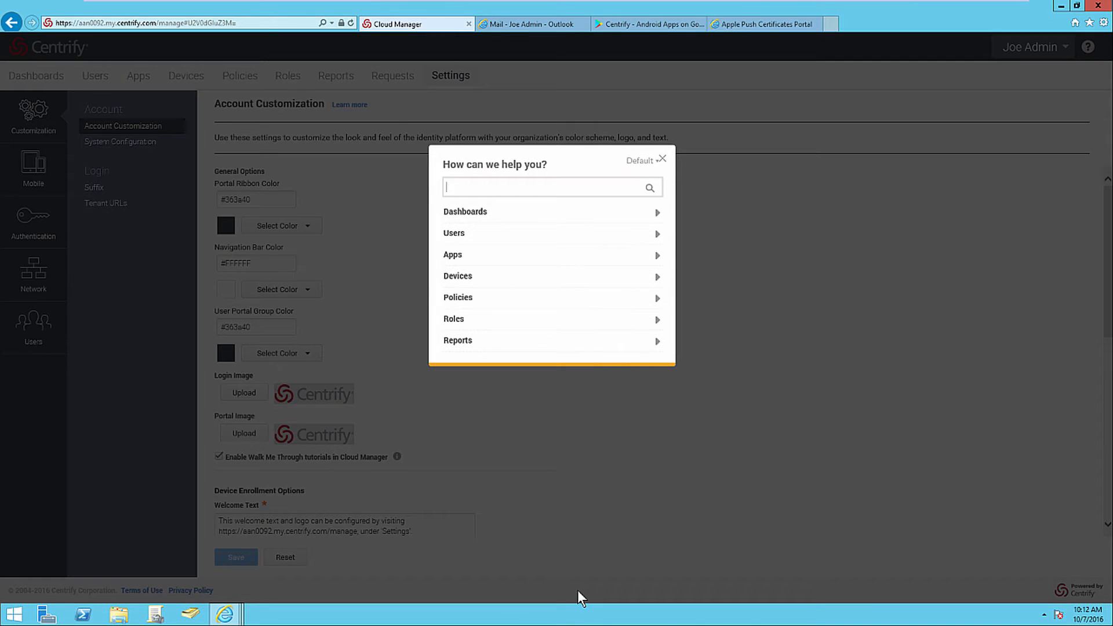
{"action": "left_click", "coordinate": [506, 241]}
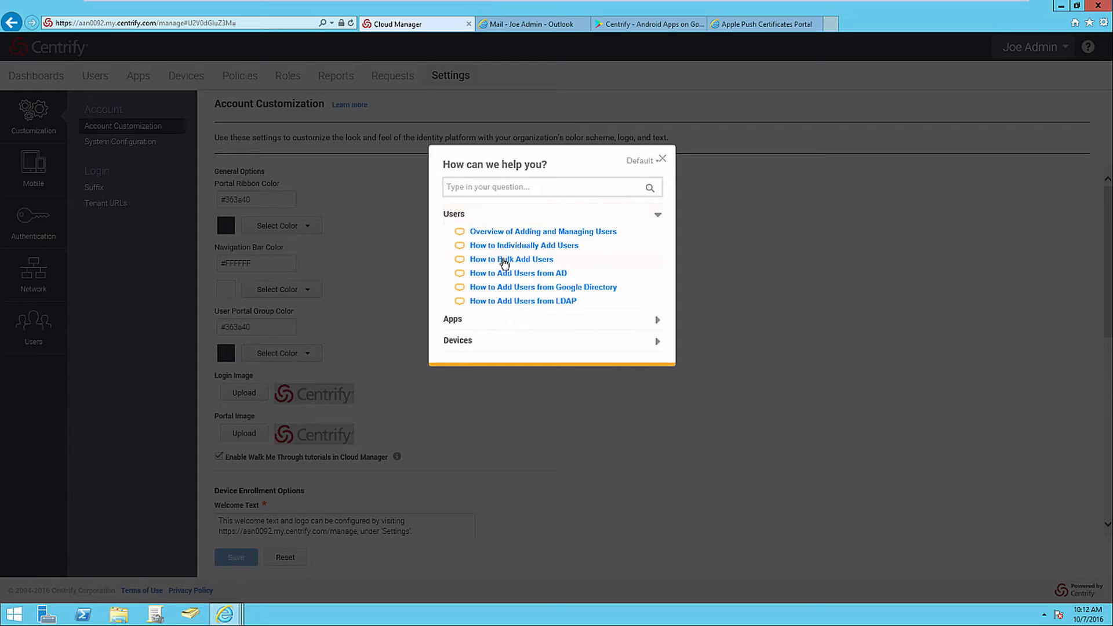
{"action": "left_click", "coordinate": [504, 246]}
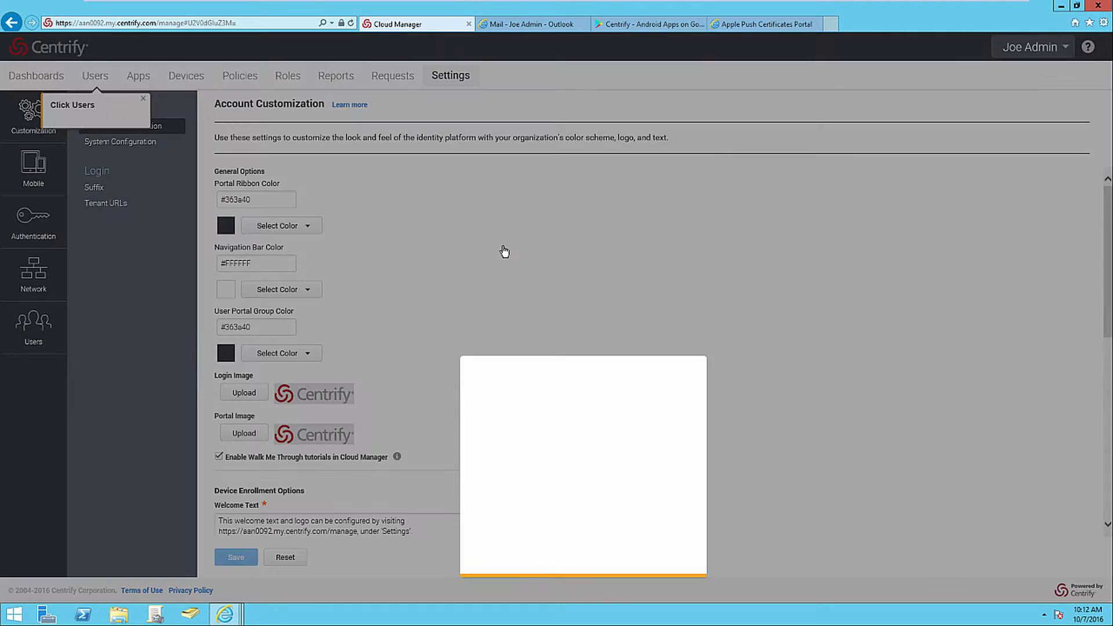
{"action": "left_click", "coordinate": [102, 79]}
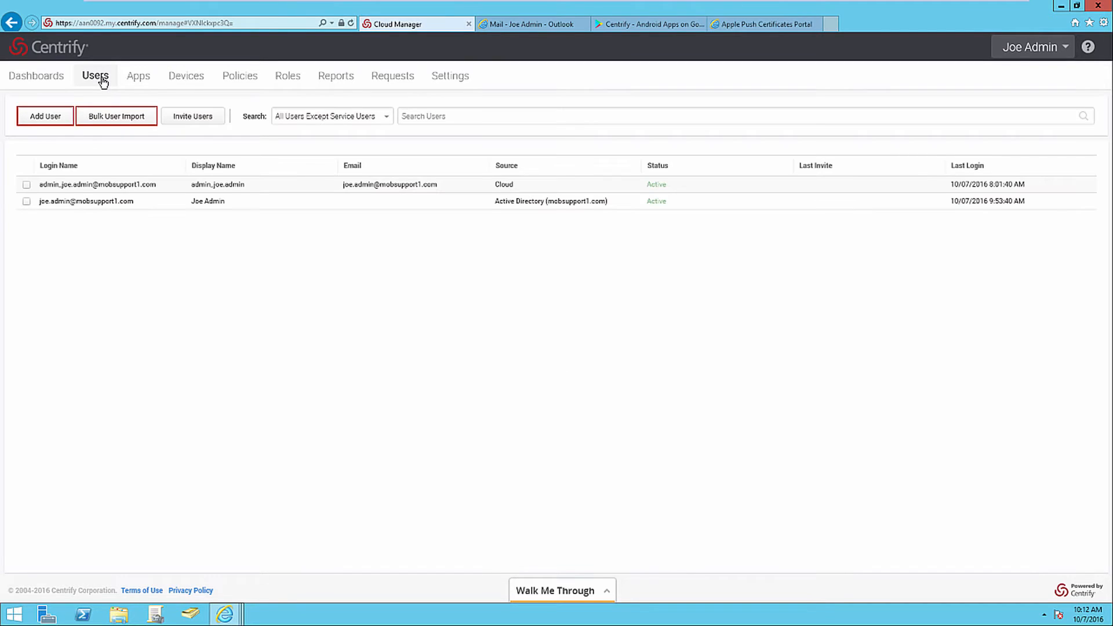
{"action": "left_click", "coordinate": [54, 123]}
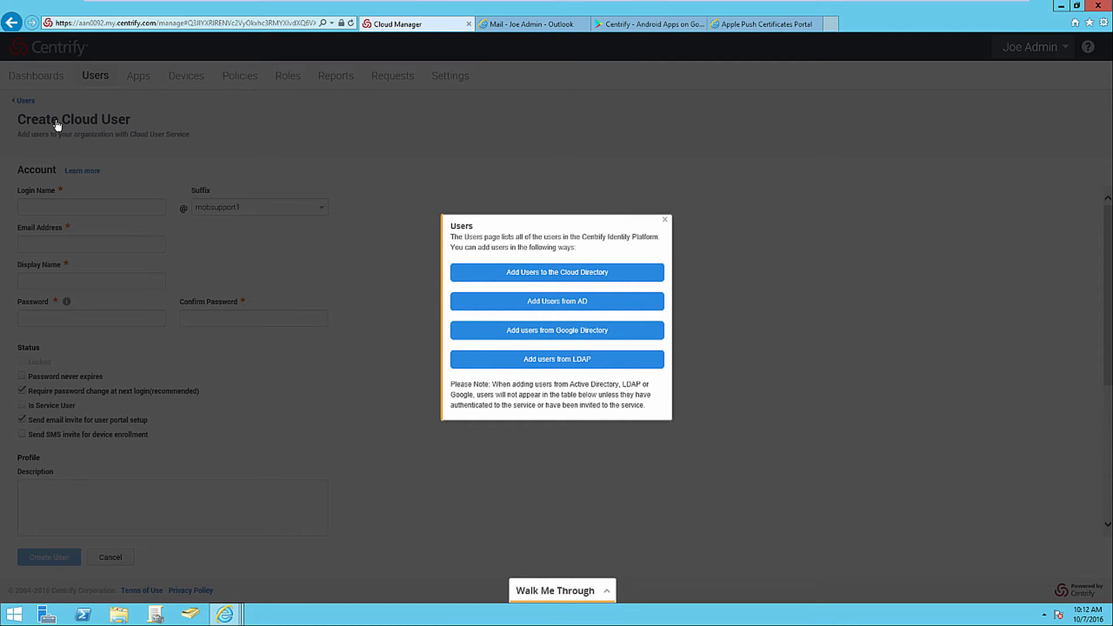
{"action": "left_click", "coordinate": [667, 221]}
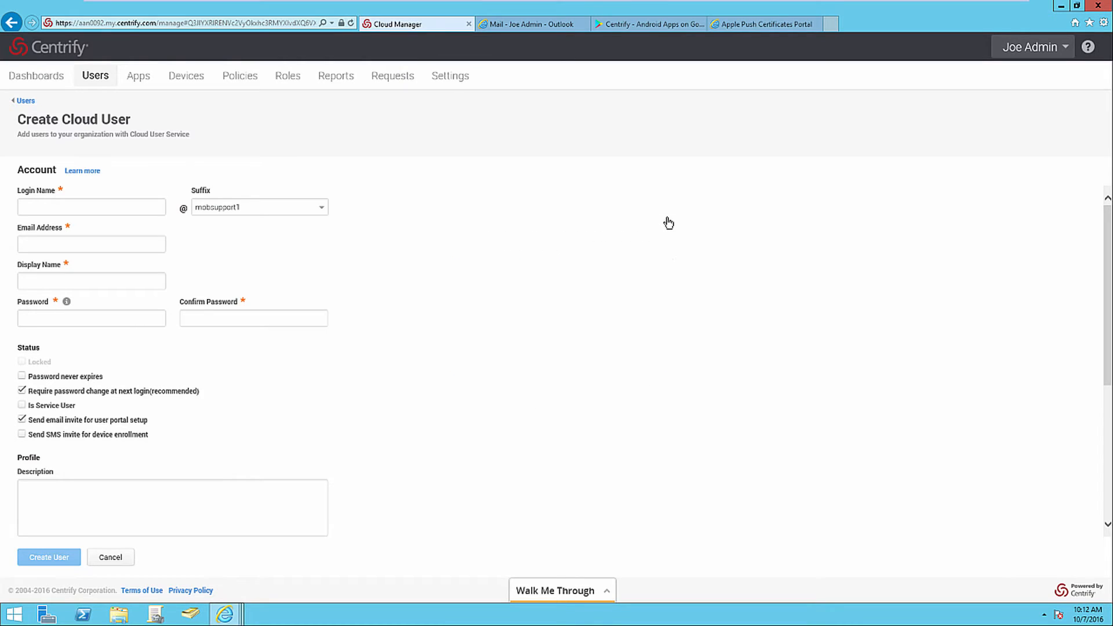
{"action": "left_click", "coordinate": [109, 89]}
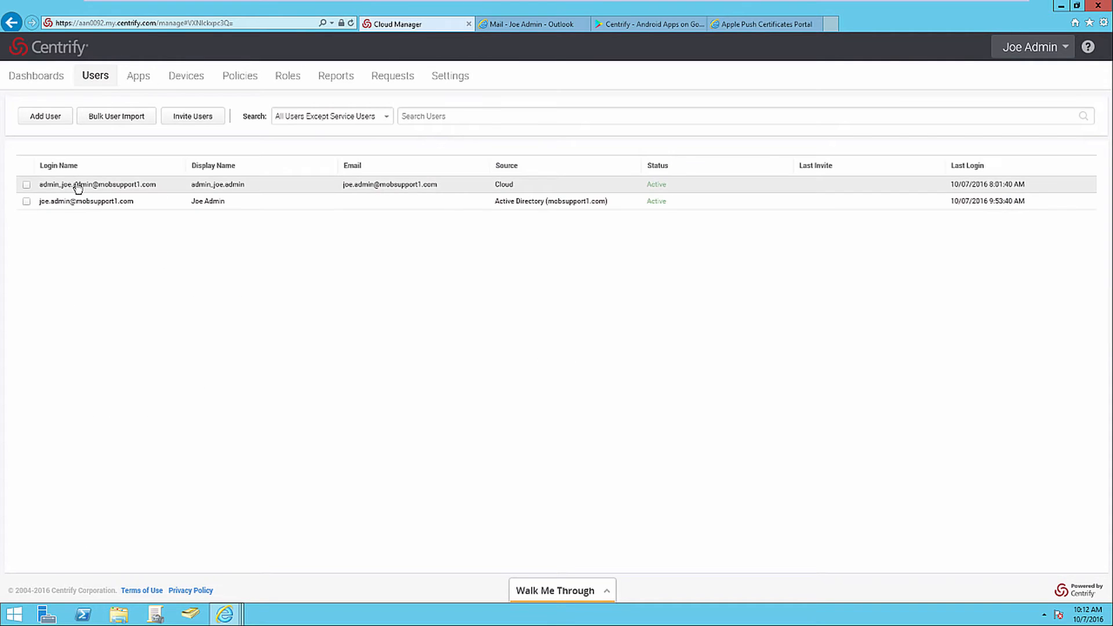
View the Active Directory admin user's account details and its Managing users help topic, and close the help window.
{"action": "left_click", "coordinate": [77, 202]}
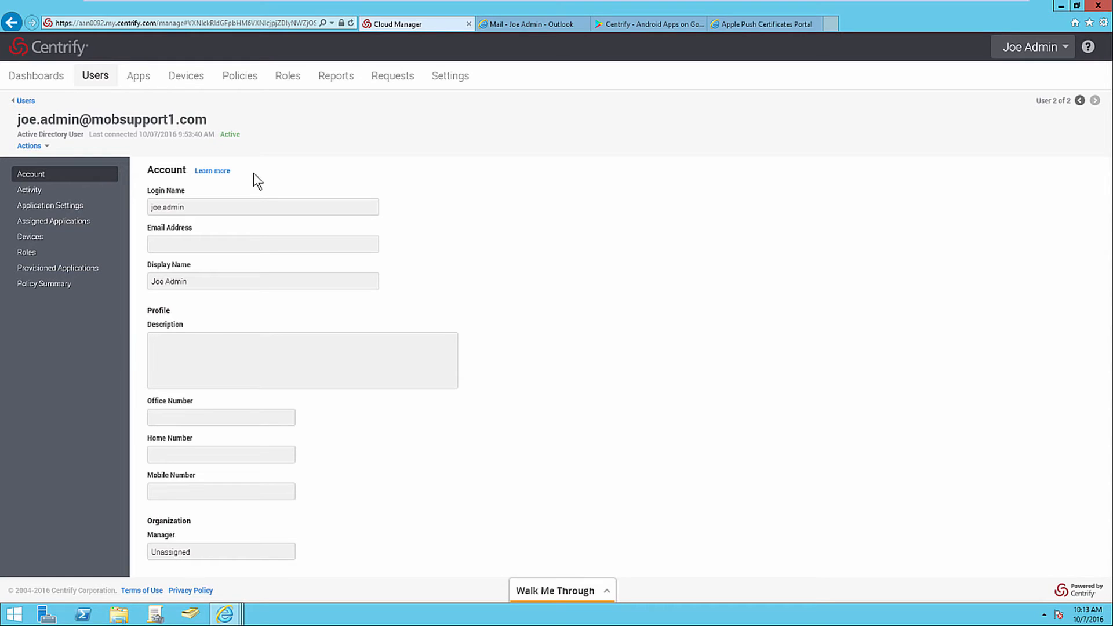
{"action": "left_click", "coordinate": [223, 172]}
{"action": "left_click", "coordinate": [1089, 49]}
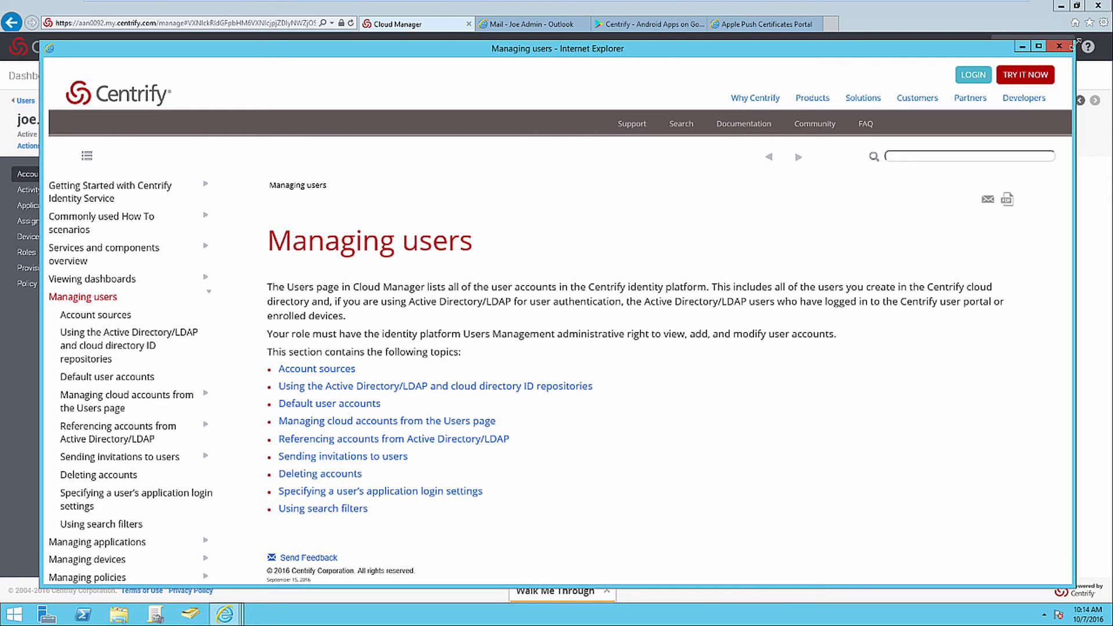
{"action": "left_click", "coordinate": [1061, 46]}
Start the Quick Start Wizard from Cloud Manager and open the Centrify Trust page on the Centrify support site.
{"action": "left_click", "coordinate": [1061, 51]}
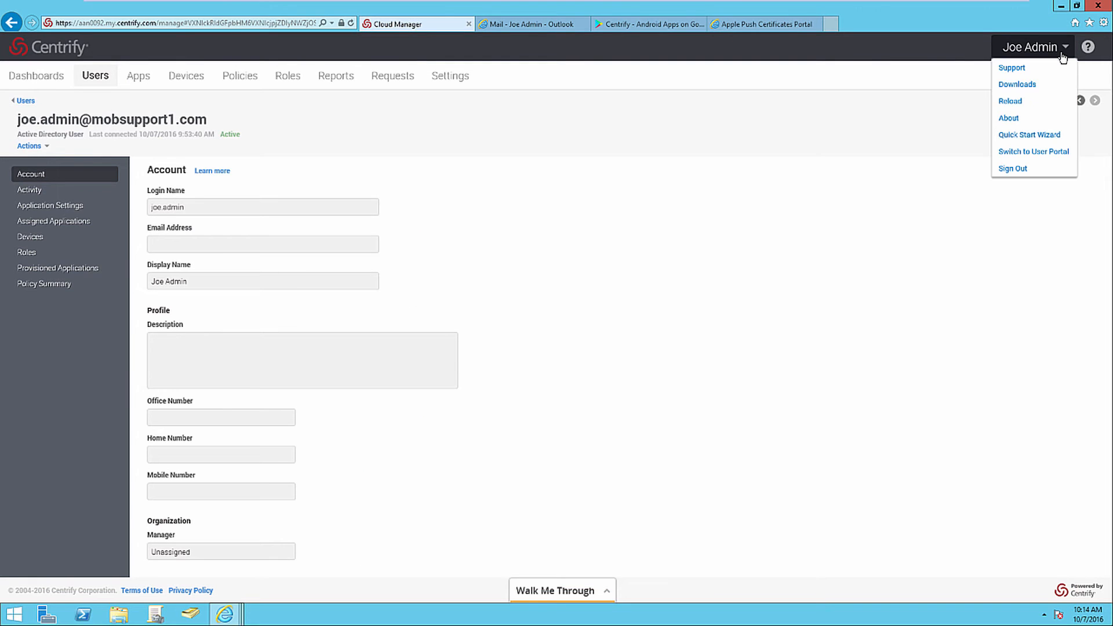
{"action": "left_click", "coordinate": [1069, 138]}
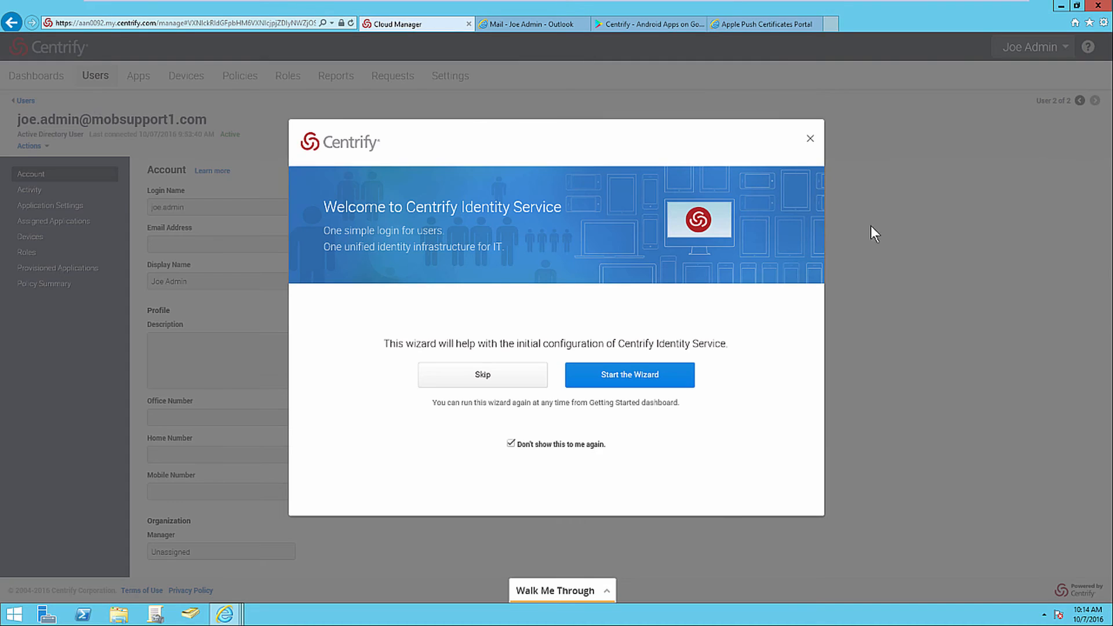
{"action": "left_click", "coordinate": [677, 378]}
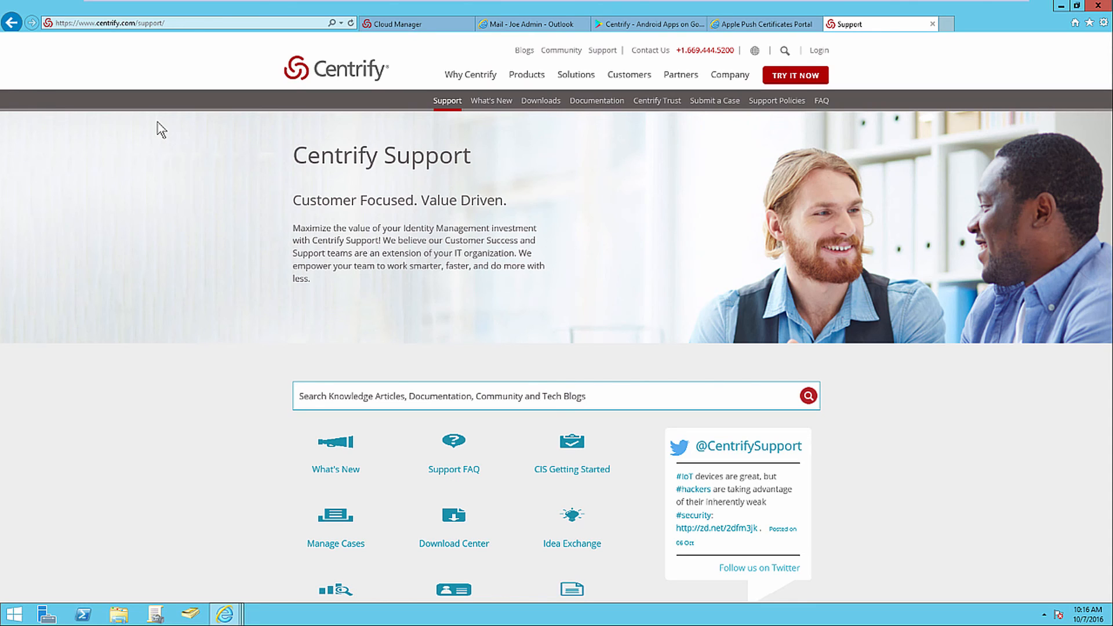
{"action": "left_click", "coordinate": [647, 103]}
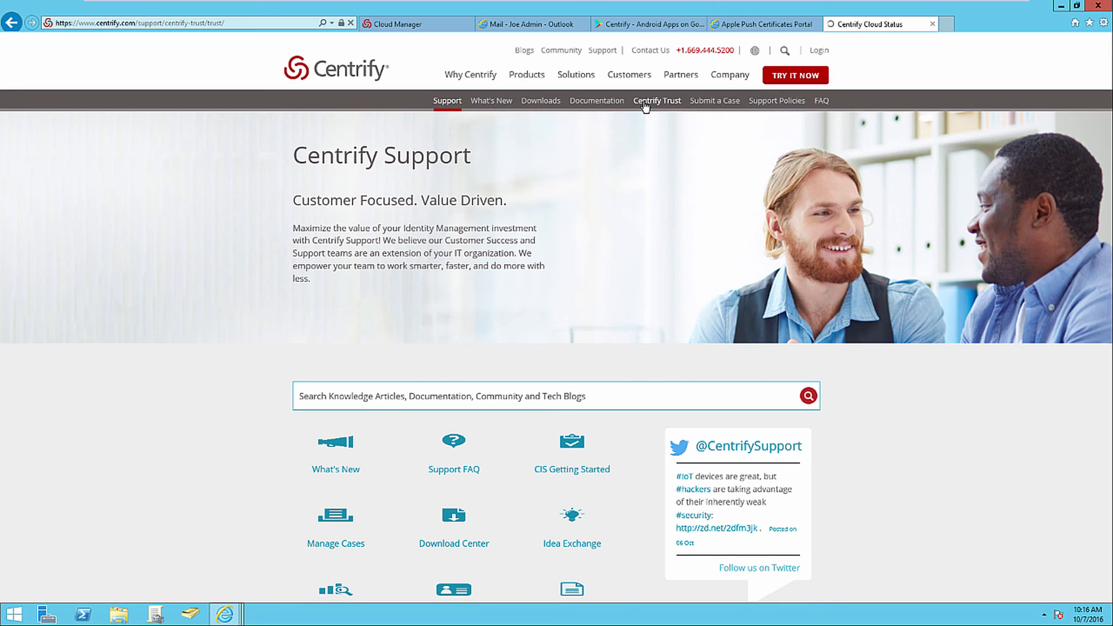